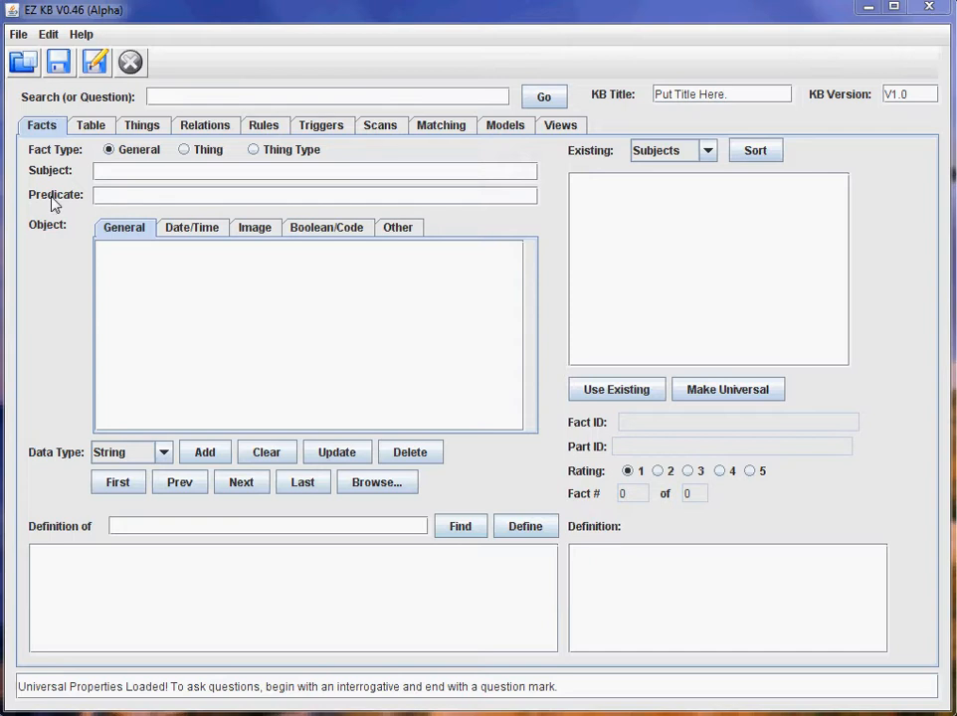
Browse the Table, Things, Relations, Rules, Triggers and Scans tabs, returning to Facts.
click(91, 126)
click(136, 128)
click(45, 127)
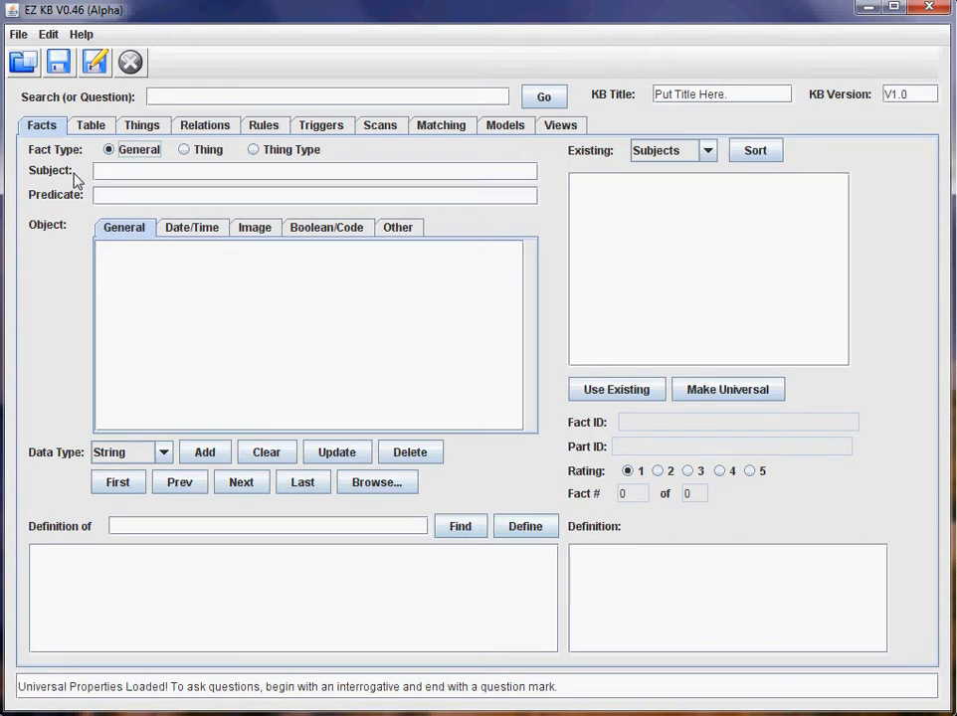
click(95, 127)
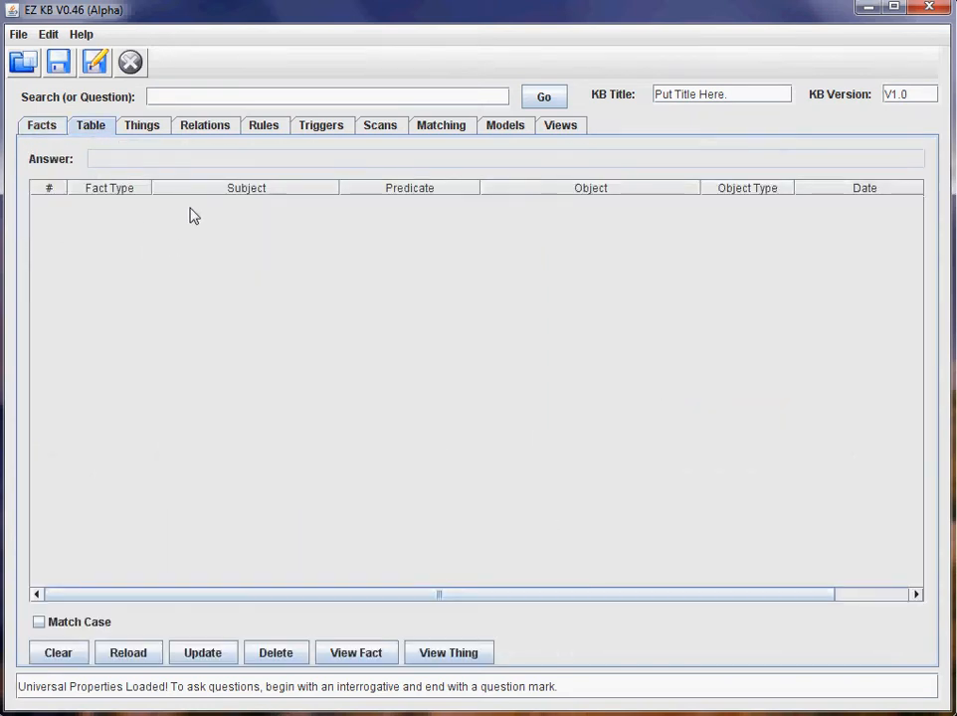
click(141, 130)
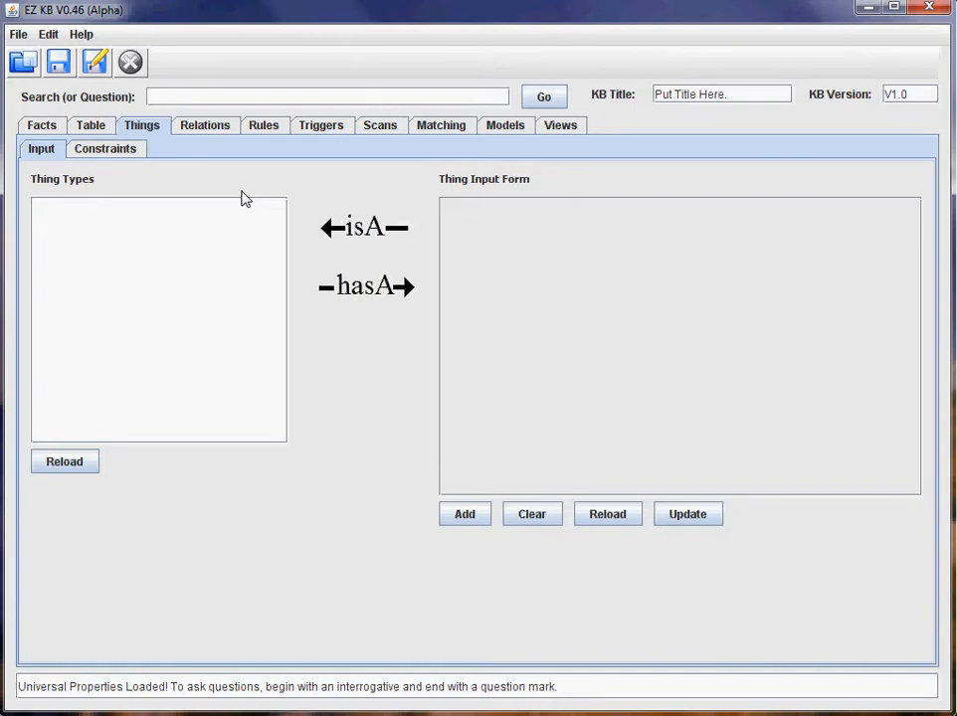
click(43, 127)
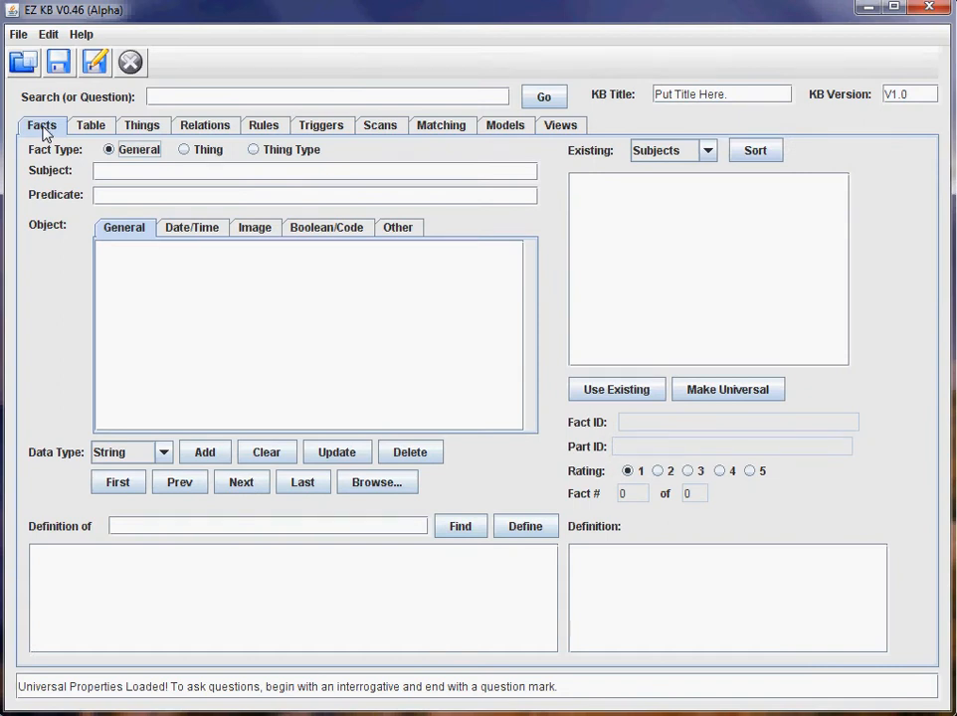
click(159, 127)
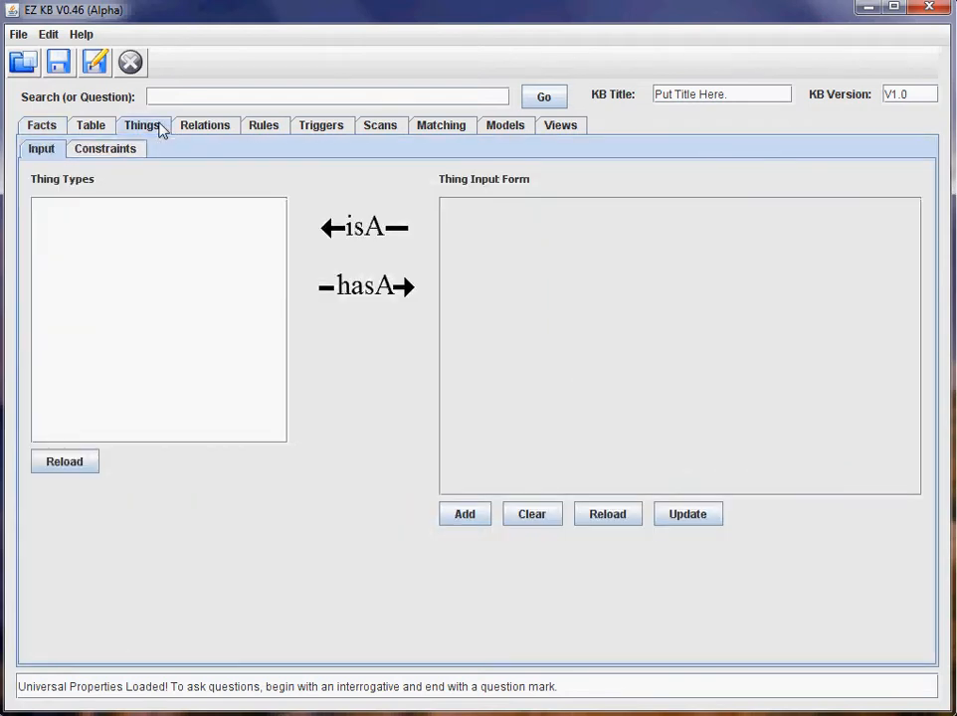
click(199, 127)
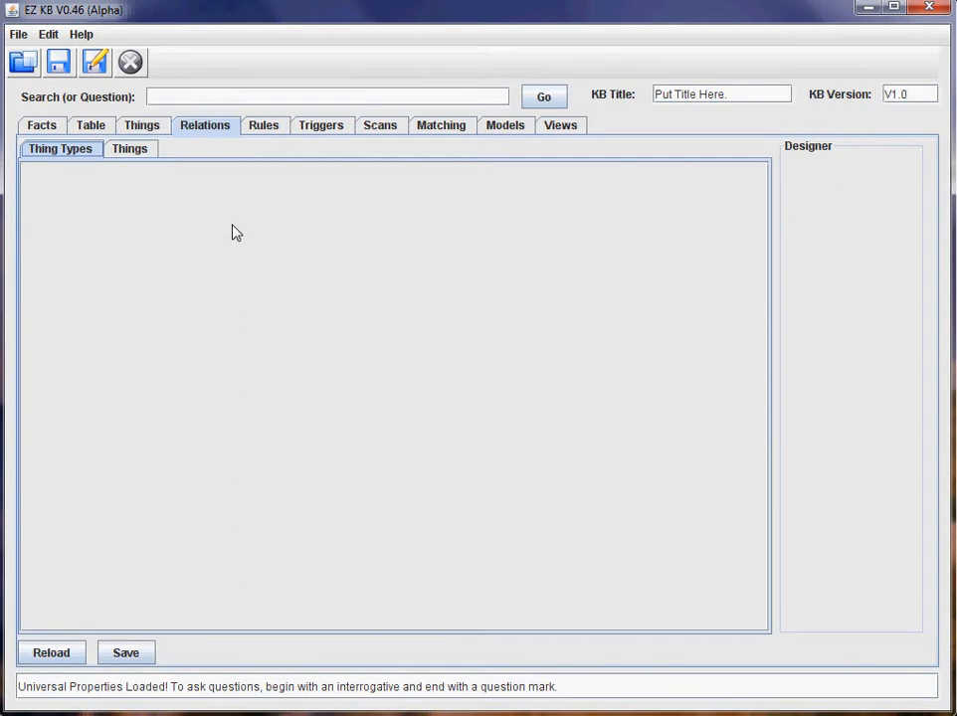
click(266, 128)
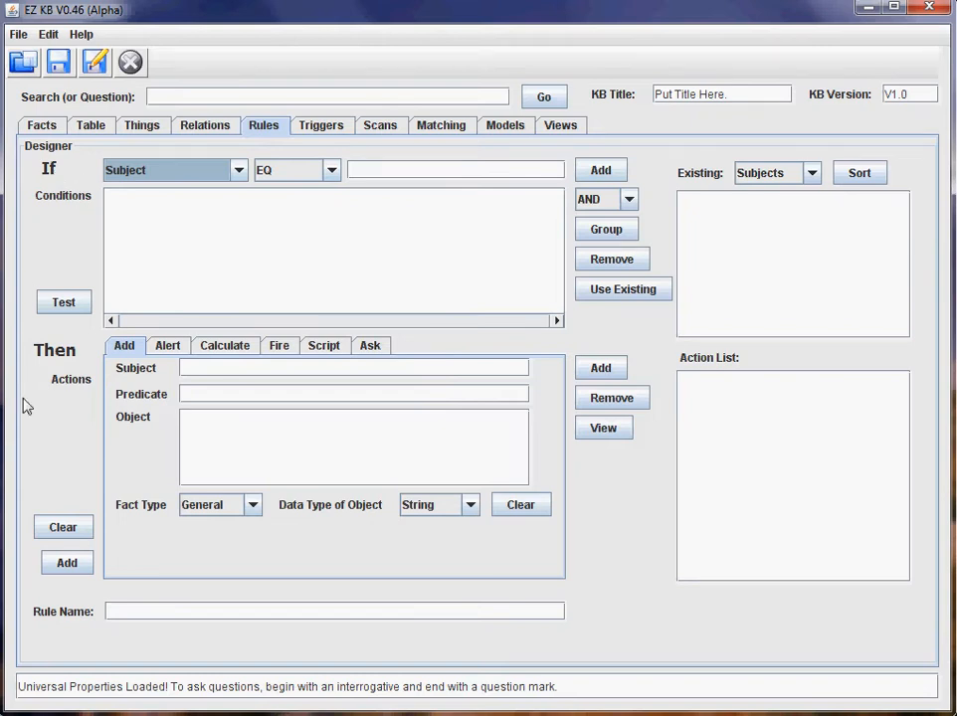
click(329, 127)
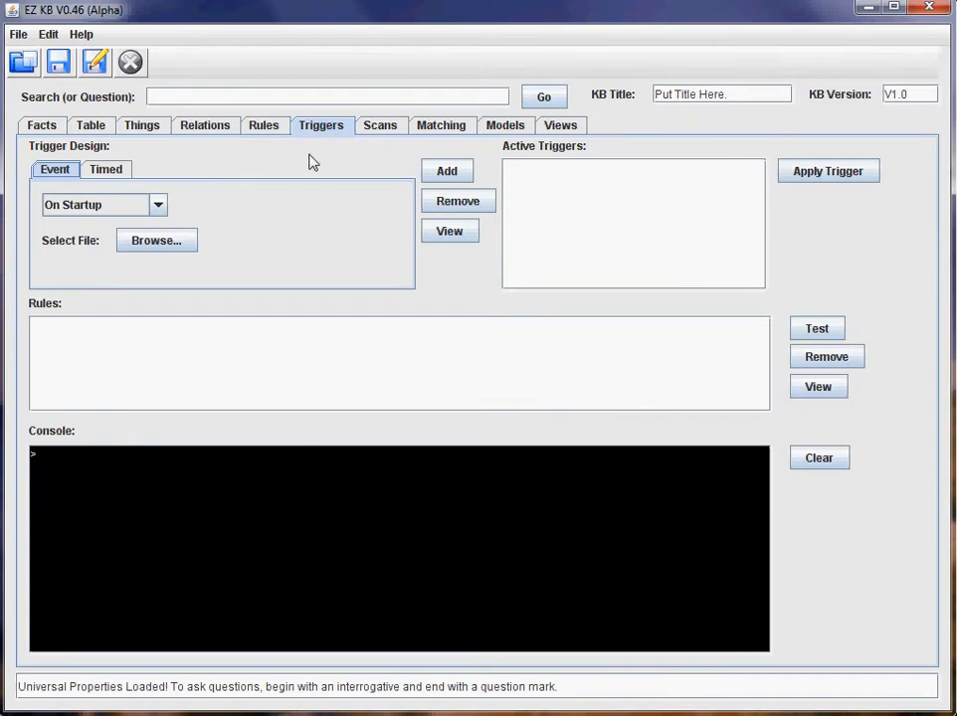
click(382, 127)
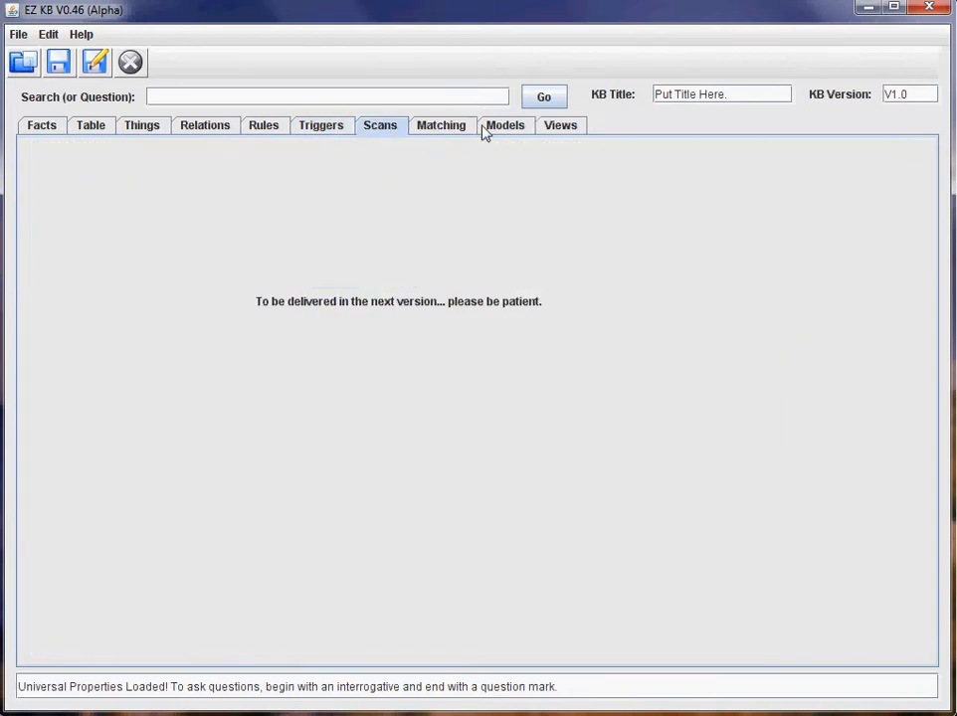
click(45, 127)
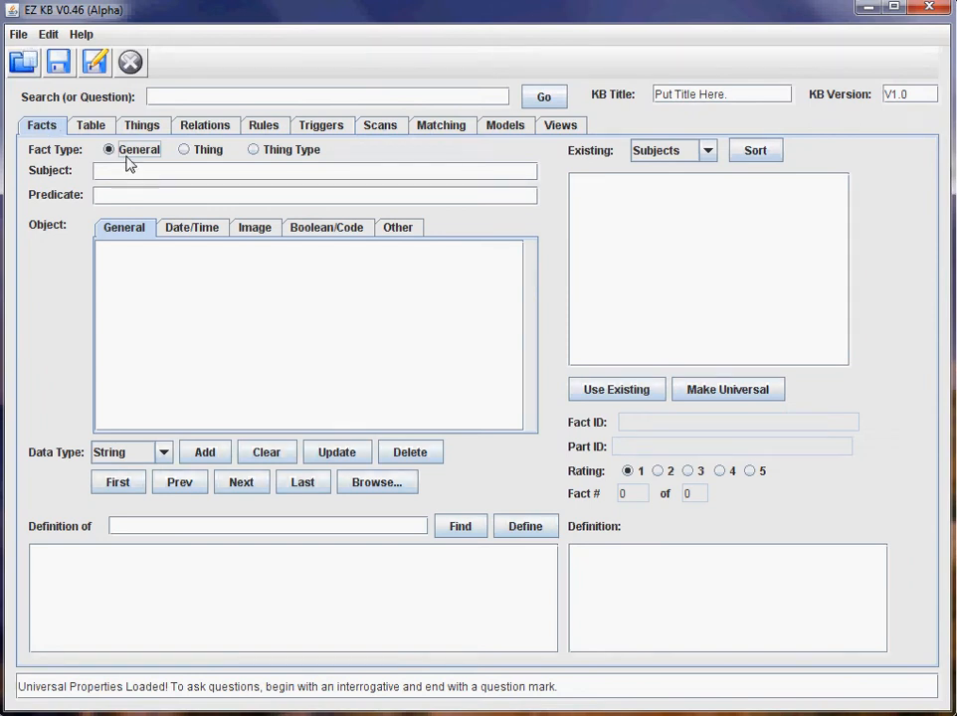
Look at the File menu's Import and Export wizards, cancelling both without changes.
click(19, 35)
click(39, 80)
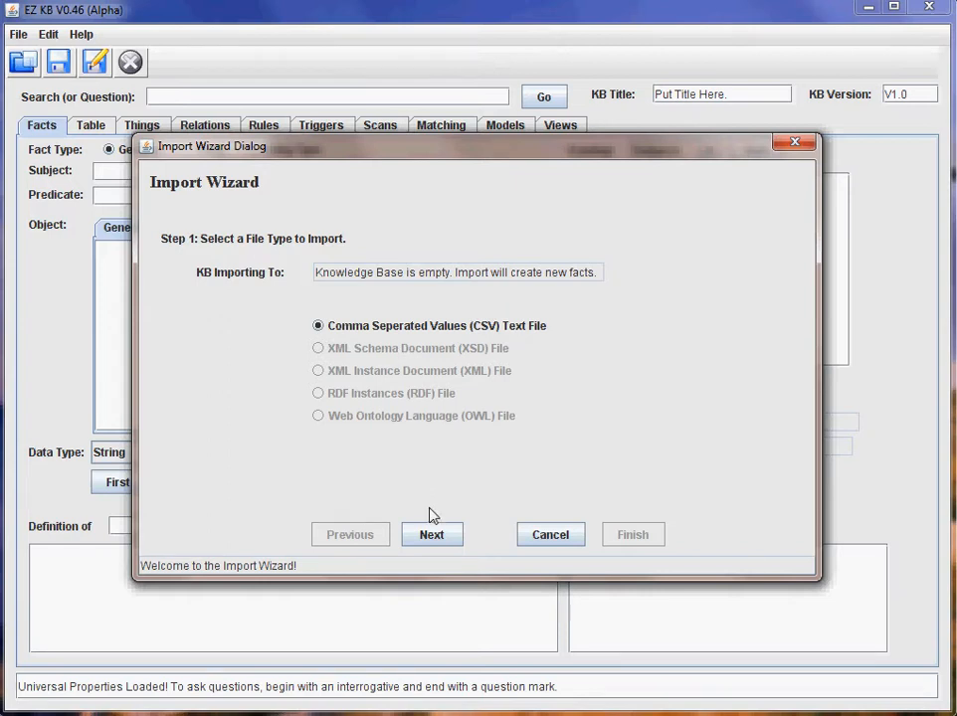
click(434, 535)
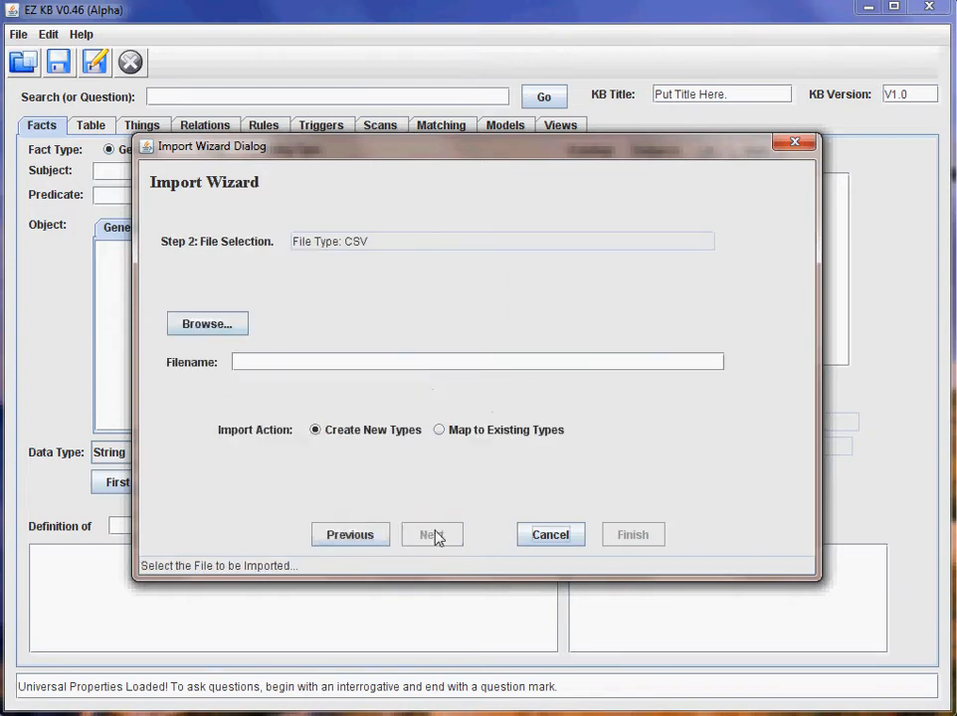
click(553, 537)
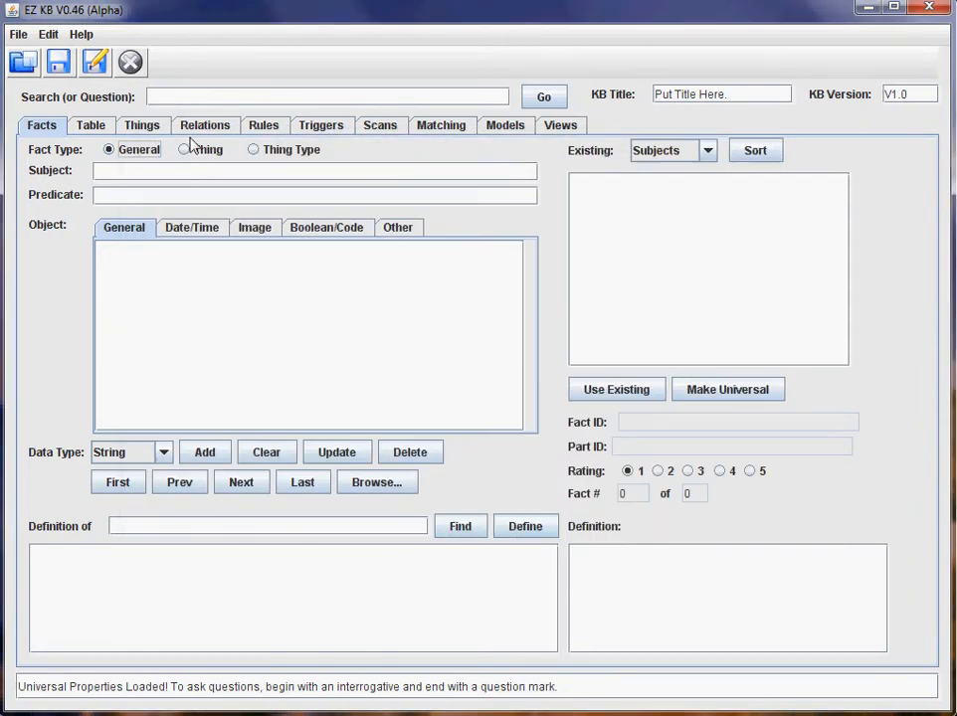
click(20, 36)
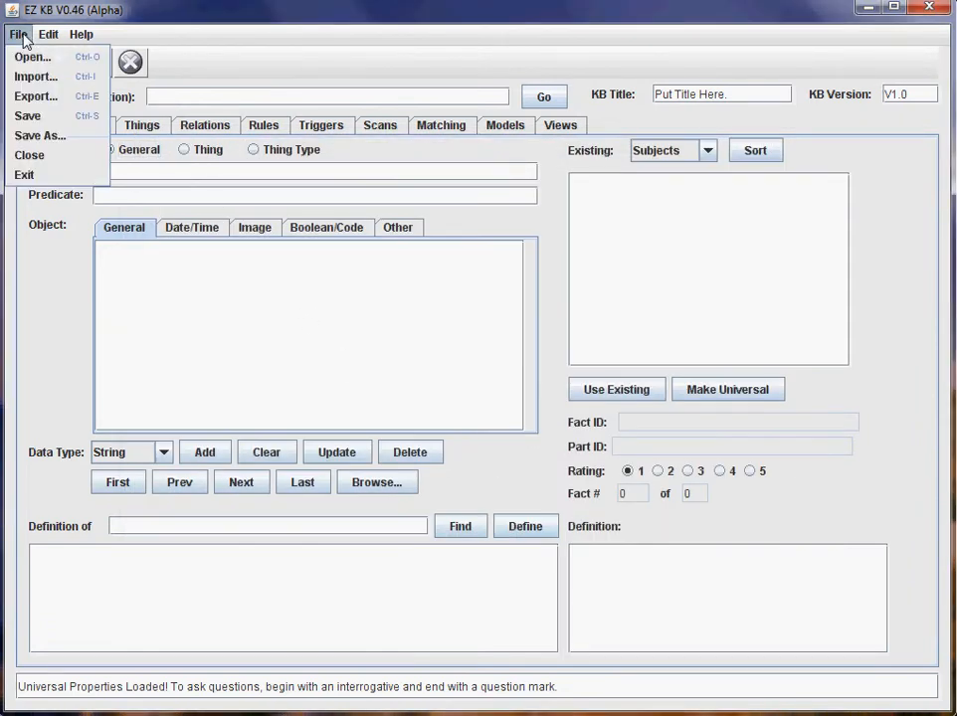
click(37, 96)
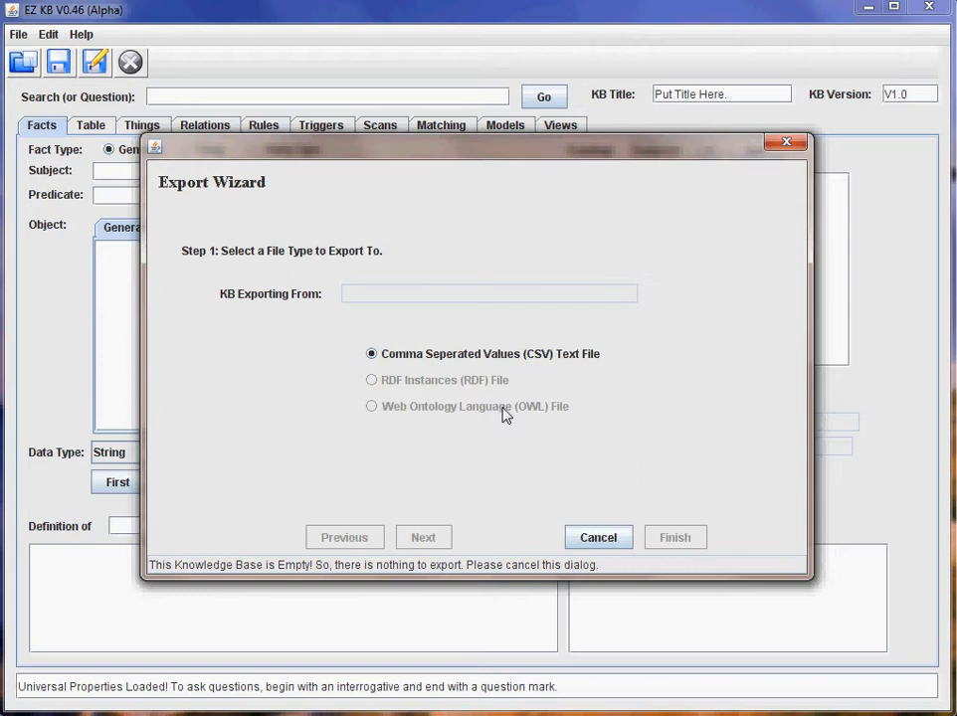
click(600, 537)
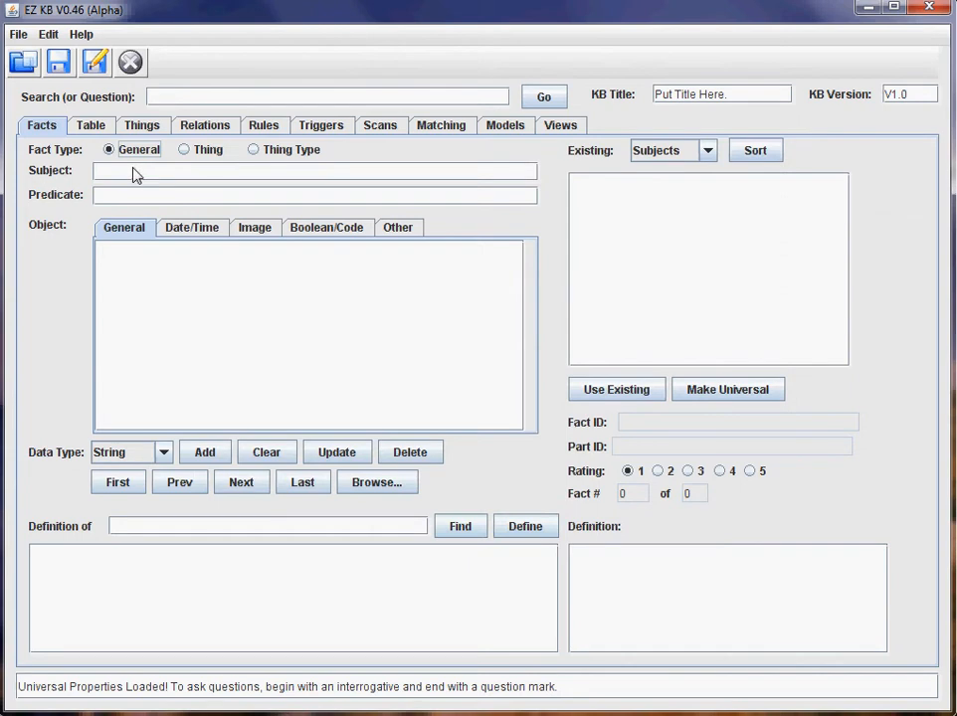
After Triggers and Scans, view the Views > Where map zoomed out to the whole world.
click(338, 127)
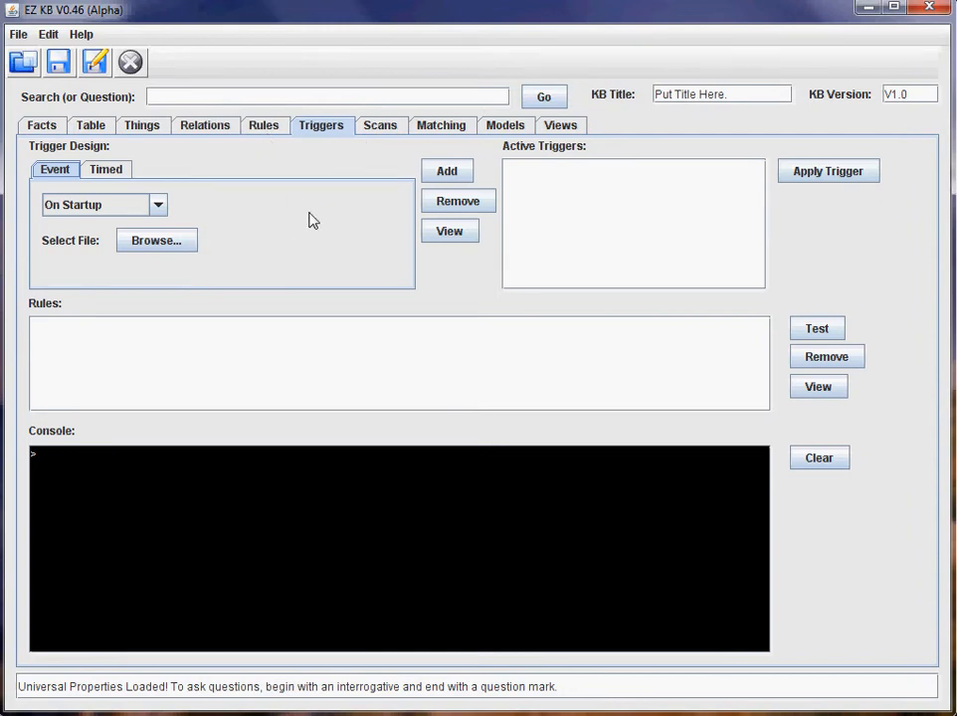
click(393, 131)
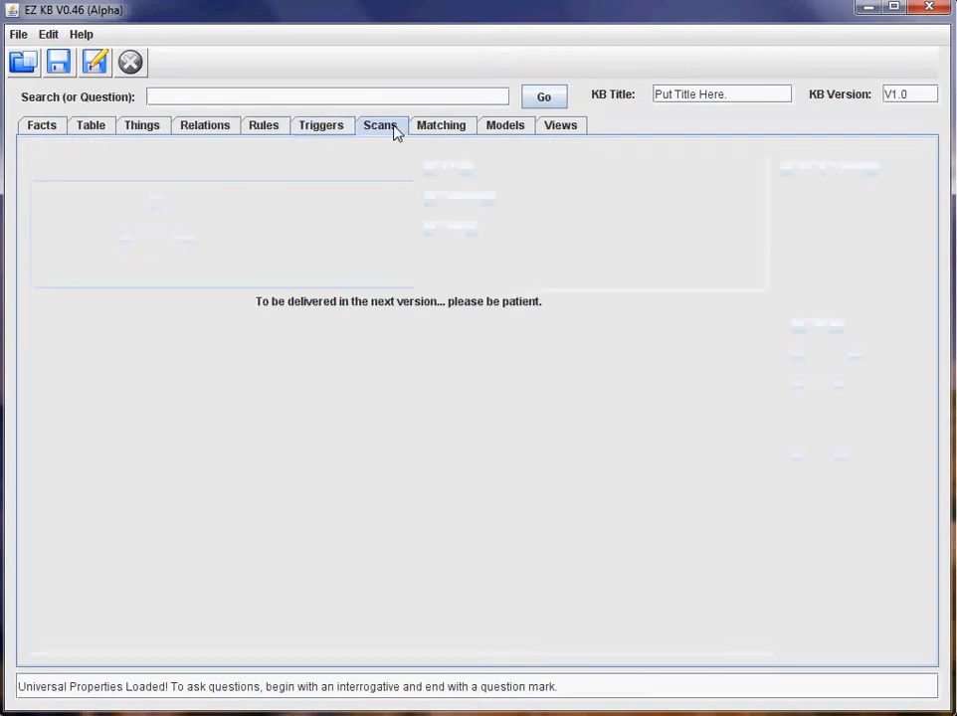
click(557, 126)
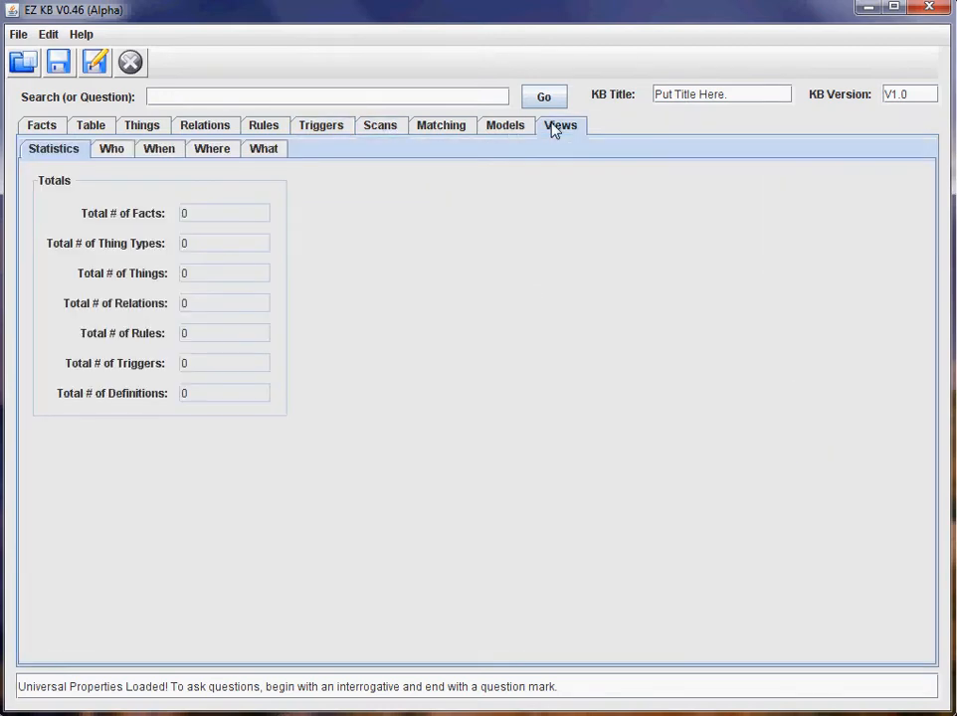
click(221, 156)
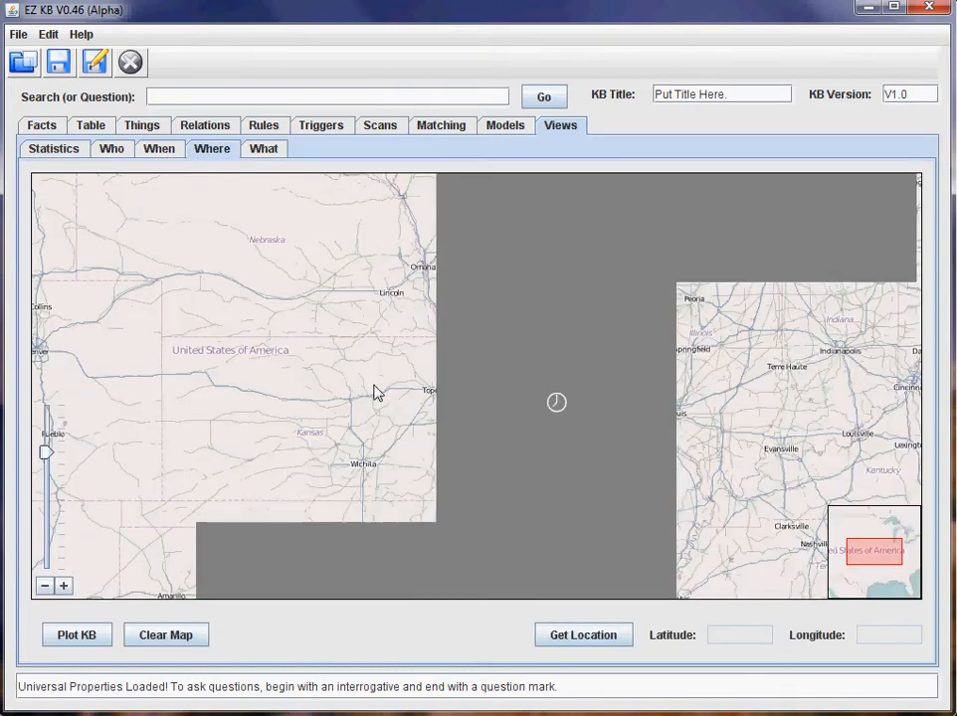
scroll(350, 404, down, 1)
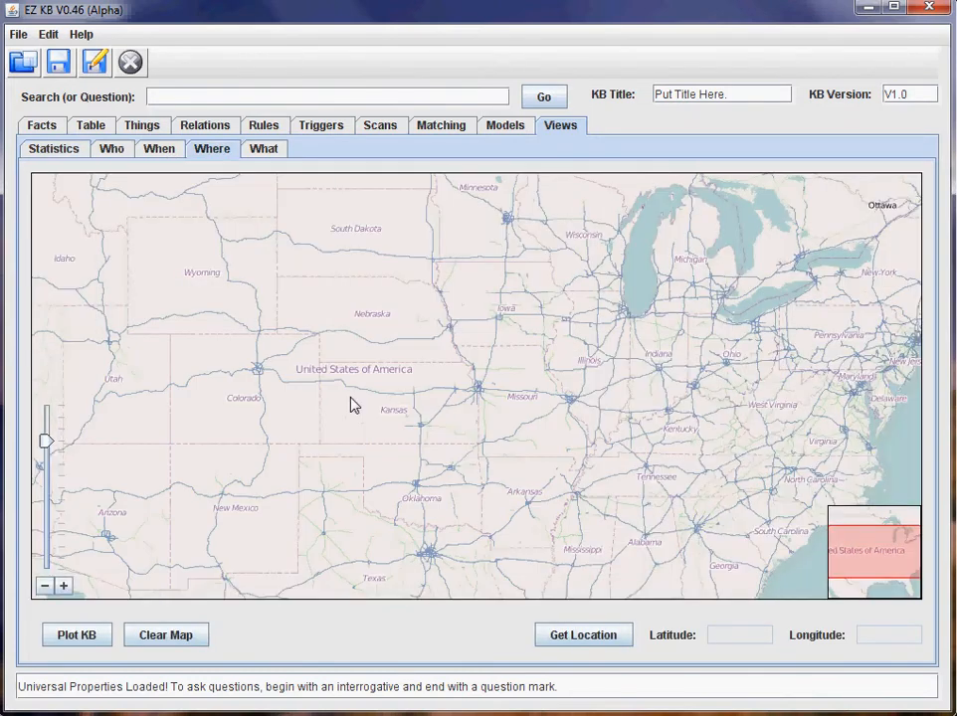
scroll(352, 404, down, 1)
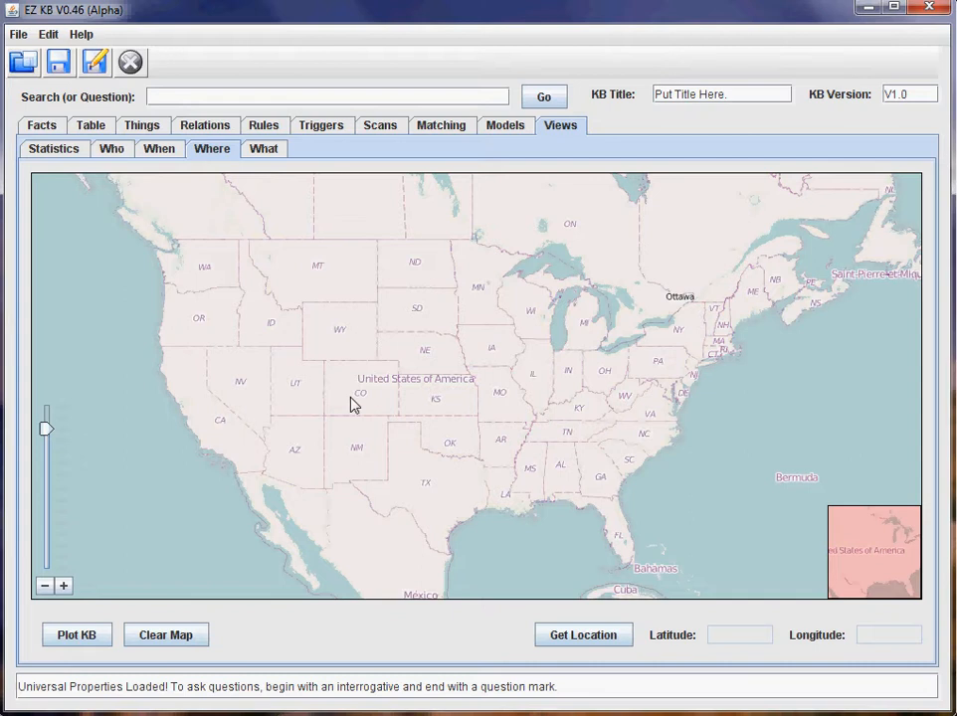
scroll(353, 404, down, 1)
scroll(357, 402, down, 1)
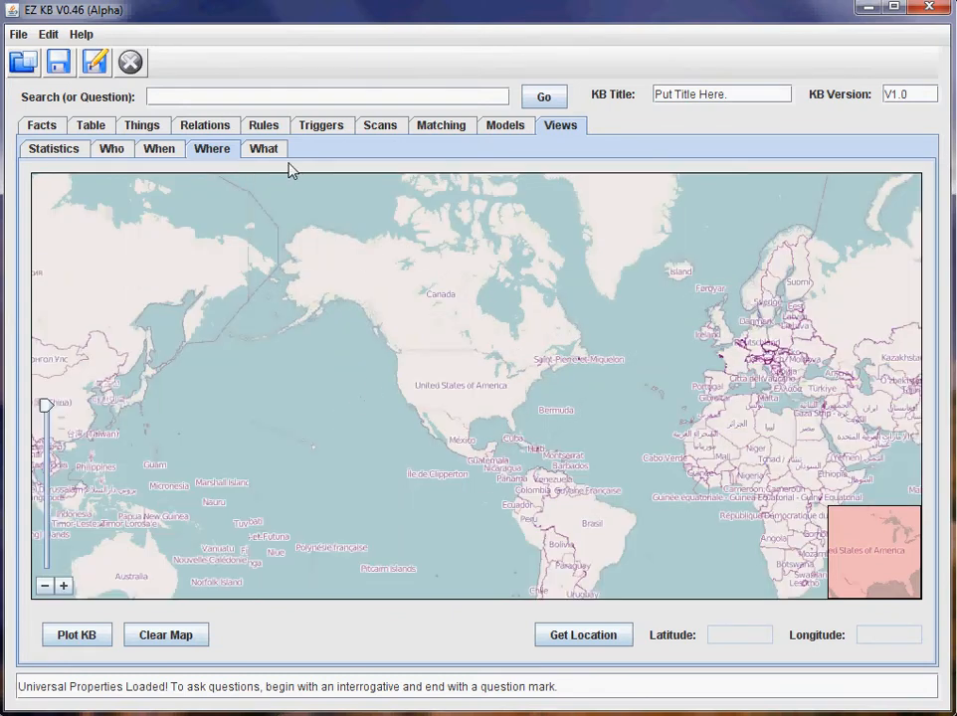
click(43, 126)
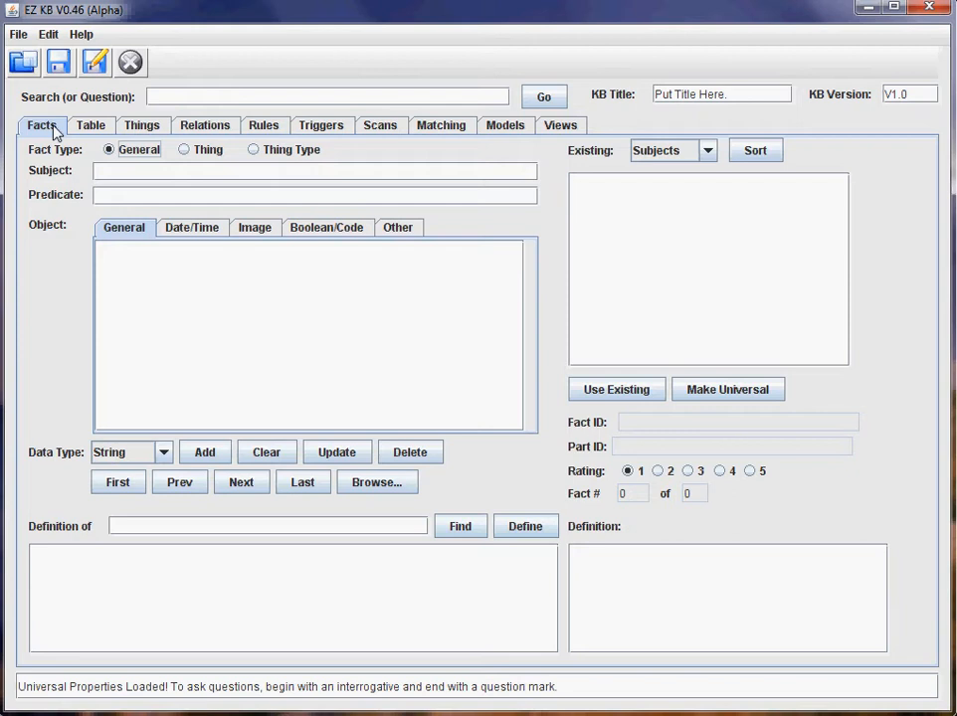
Add the Thing Type fact Person $hasA name and check it in the Table.
click(154, 177)
text(Person)
key(Tab)
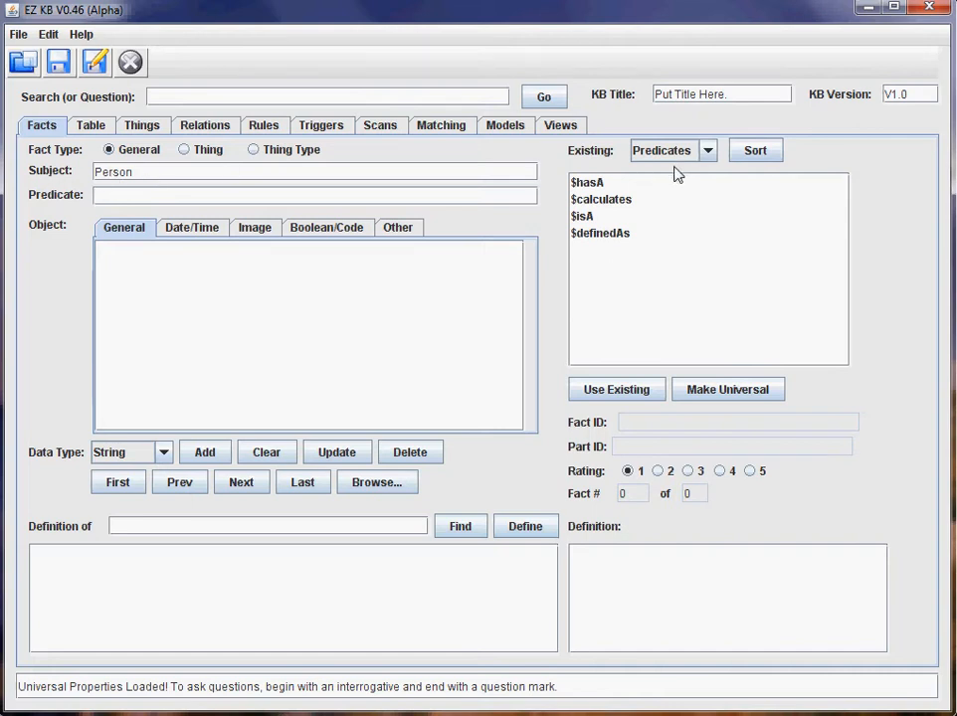
click(255, 154)
click(585, 185)
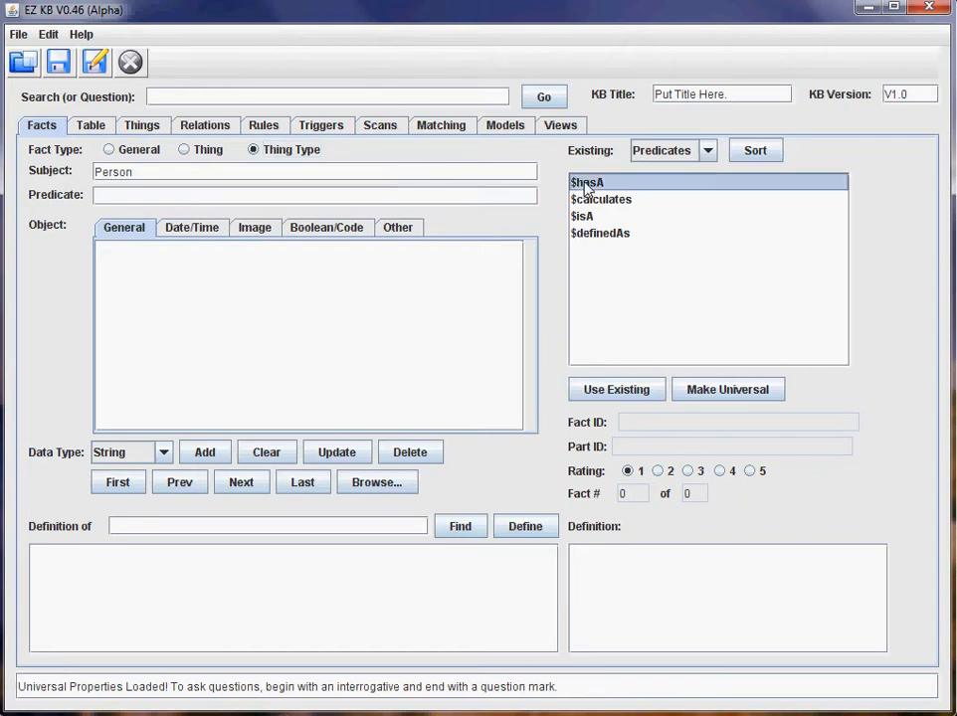
click(629, 388)
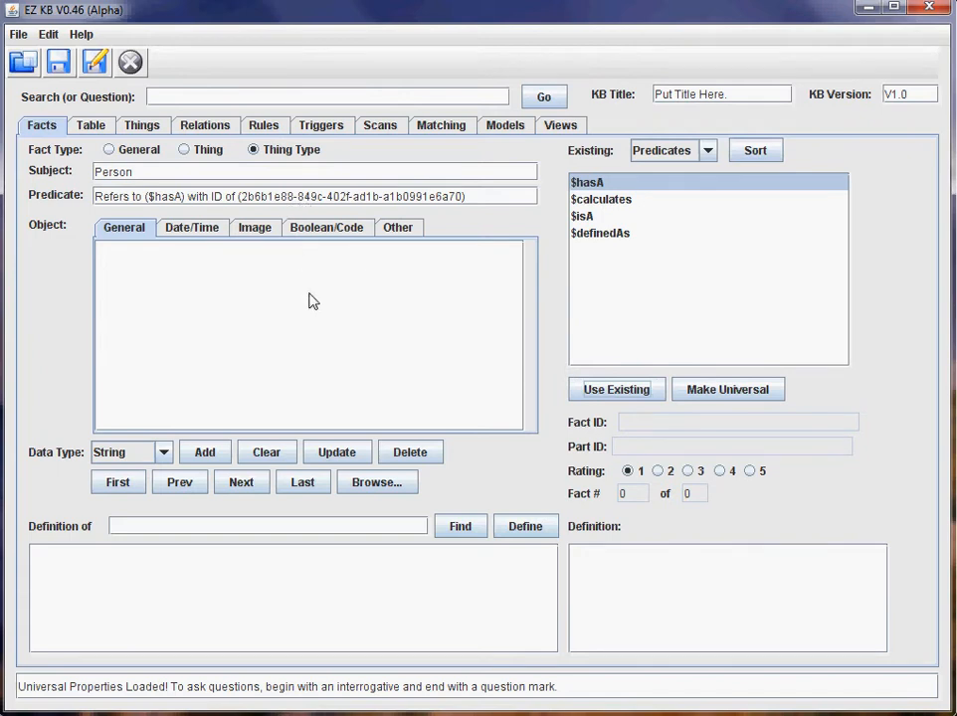
click(189, 276)
text(name)
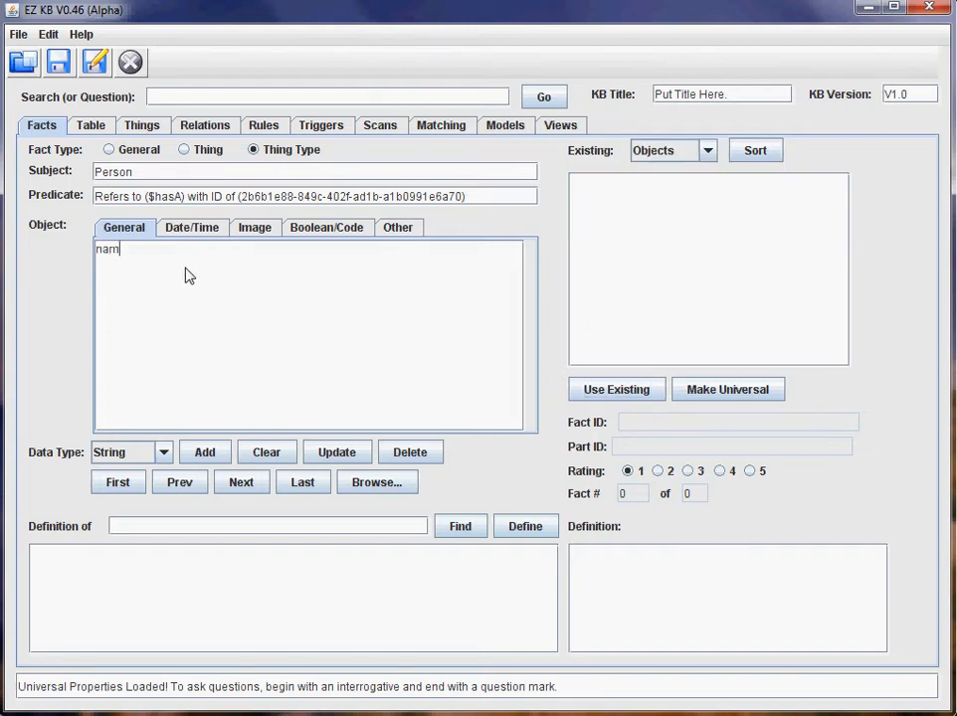
click(205, 453)
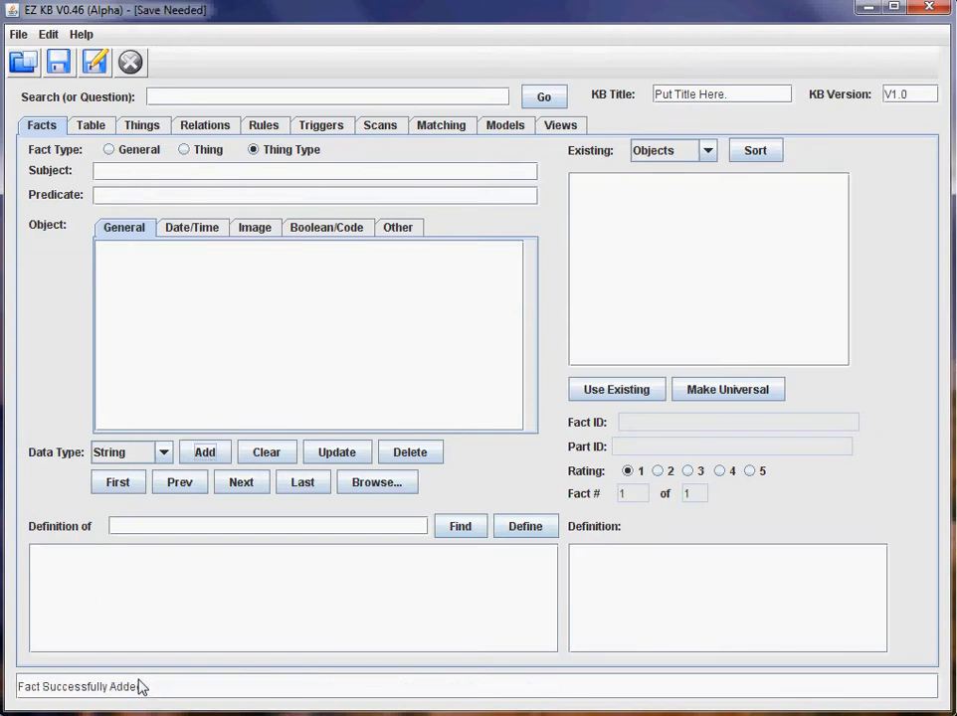
click(95, 126)
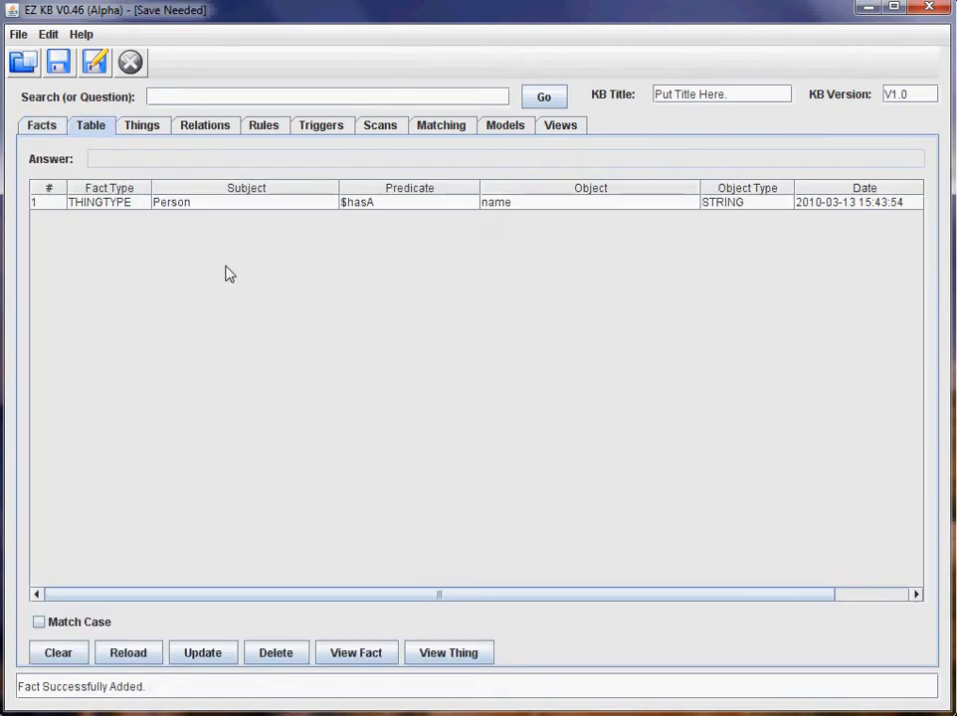
Add the fact Person $hasA birthdate with data type Date.
click(44, 127)
click(284, 174)
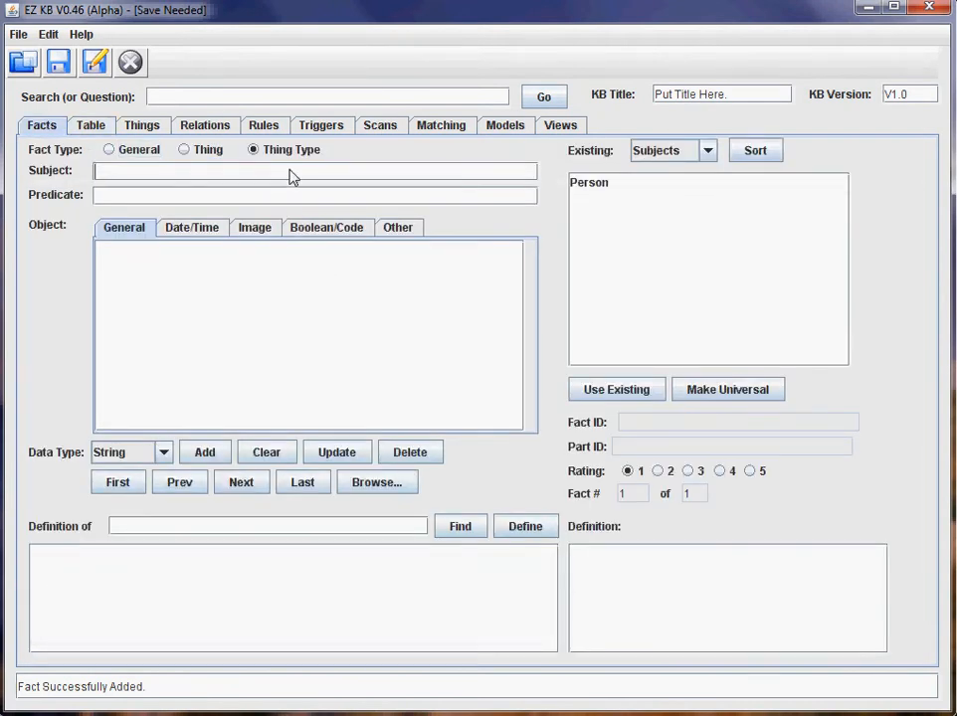
click(614, 184)
click(618, 391)
click(477, 197)
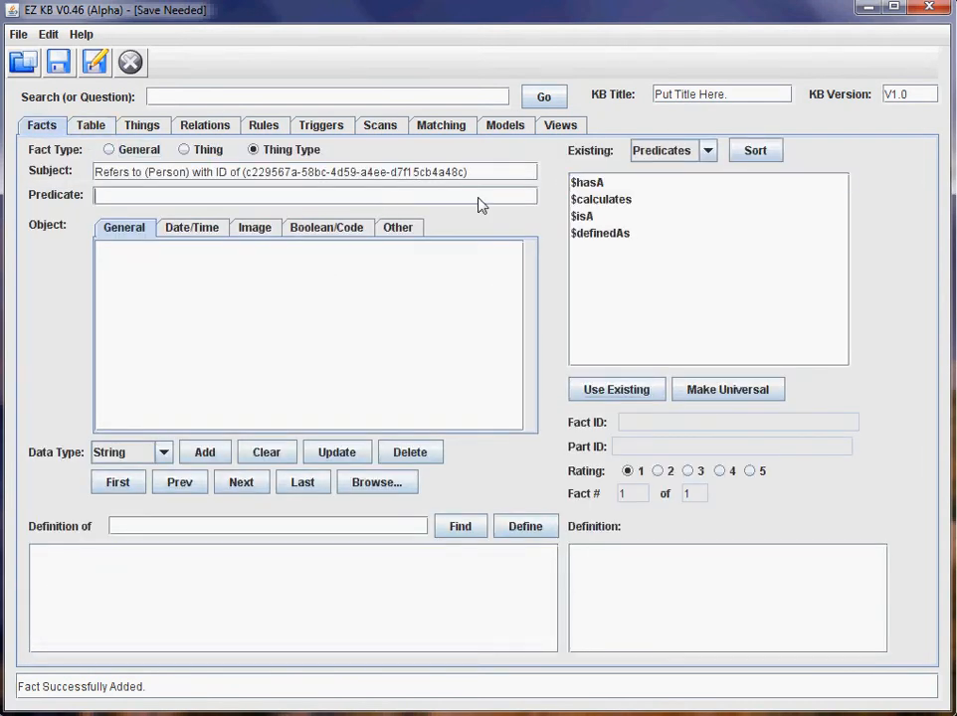
click(597, 184)
click(596, 389)
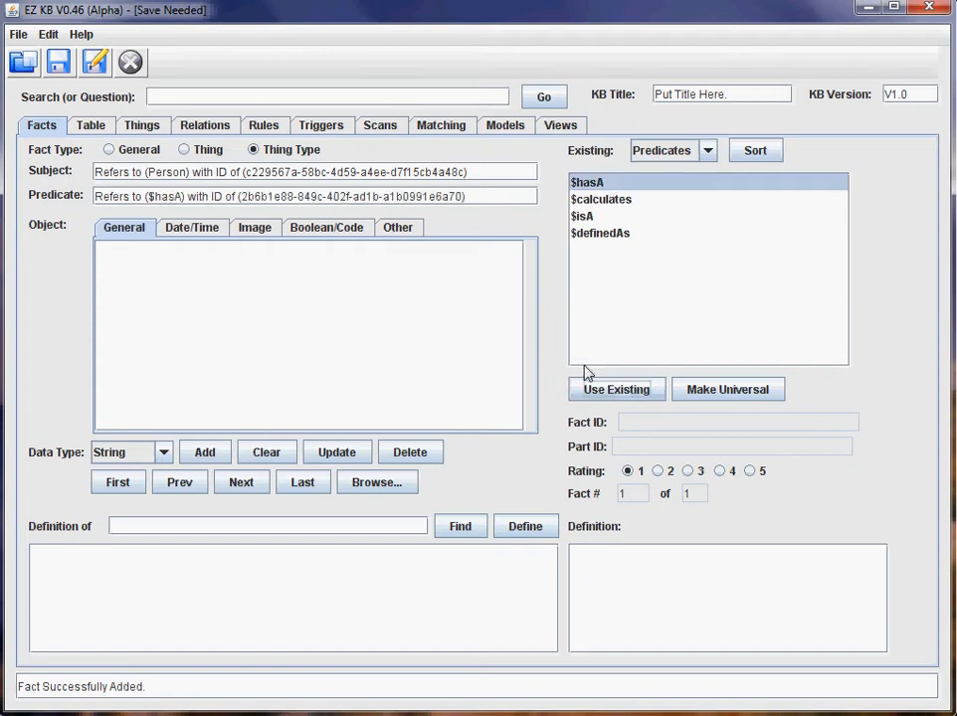
click(346, 286)
text(birthdate)
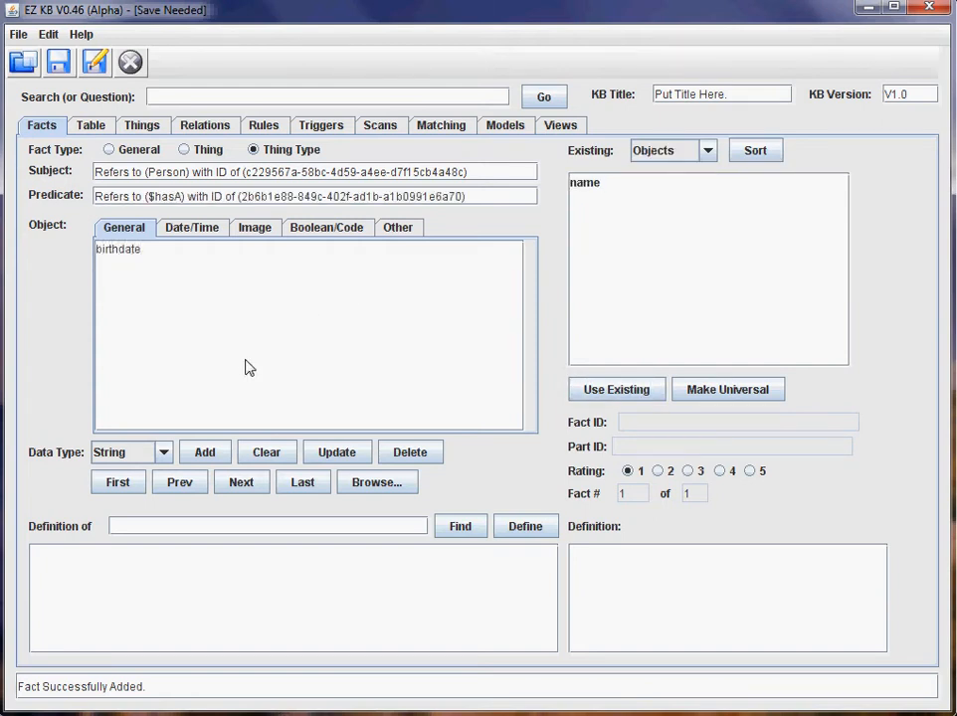
click(161, 453)
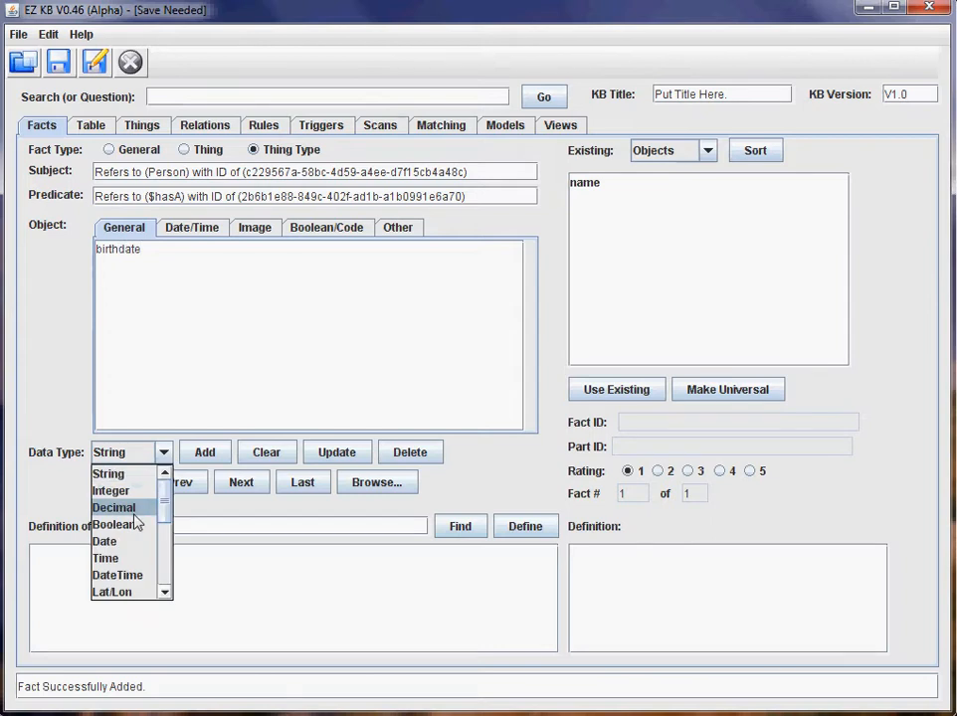
click(134, 542)
click(204, 452)
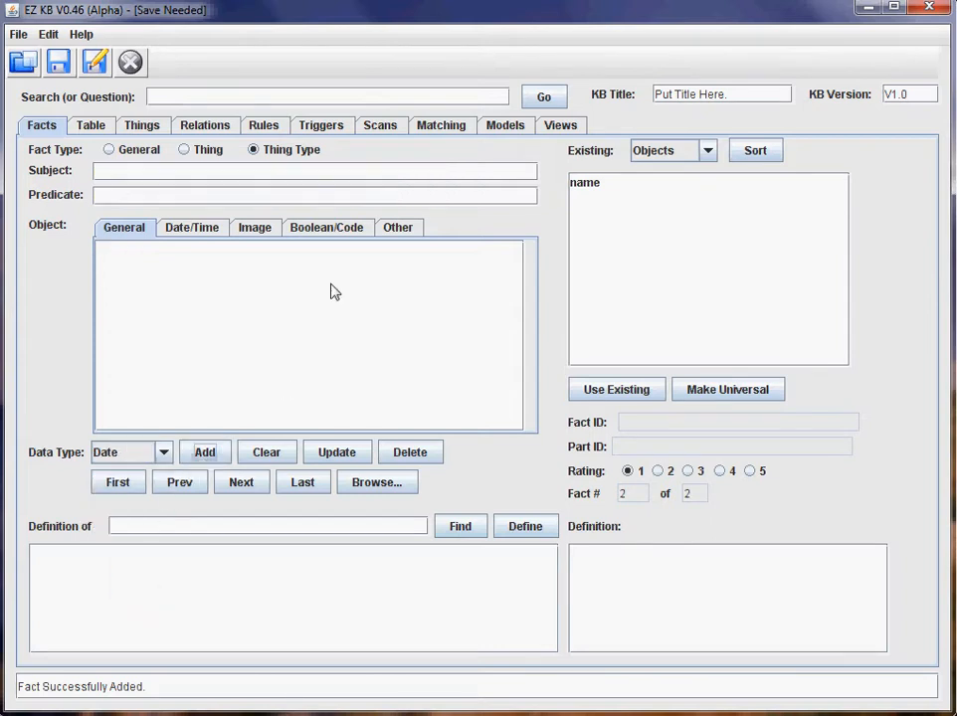
Add Person $hasA email as a String, then list all three facts in the Table.
click(121, 176)
click(605, 186)
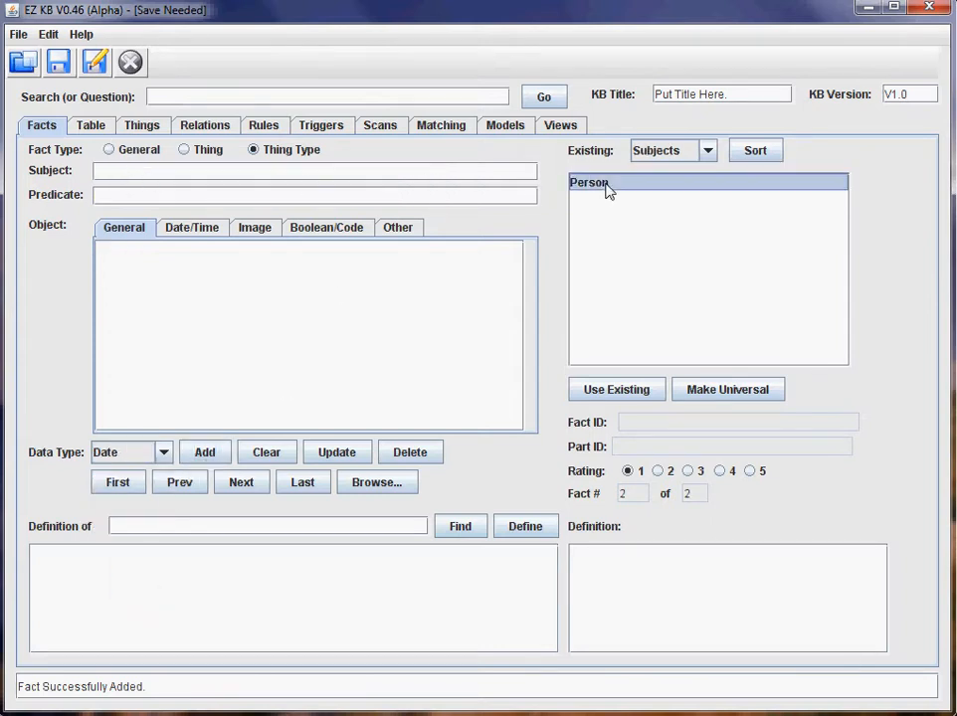
click(611, 388)
click(330, 199)
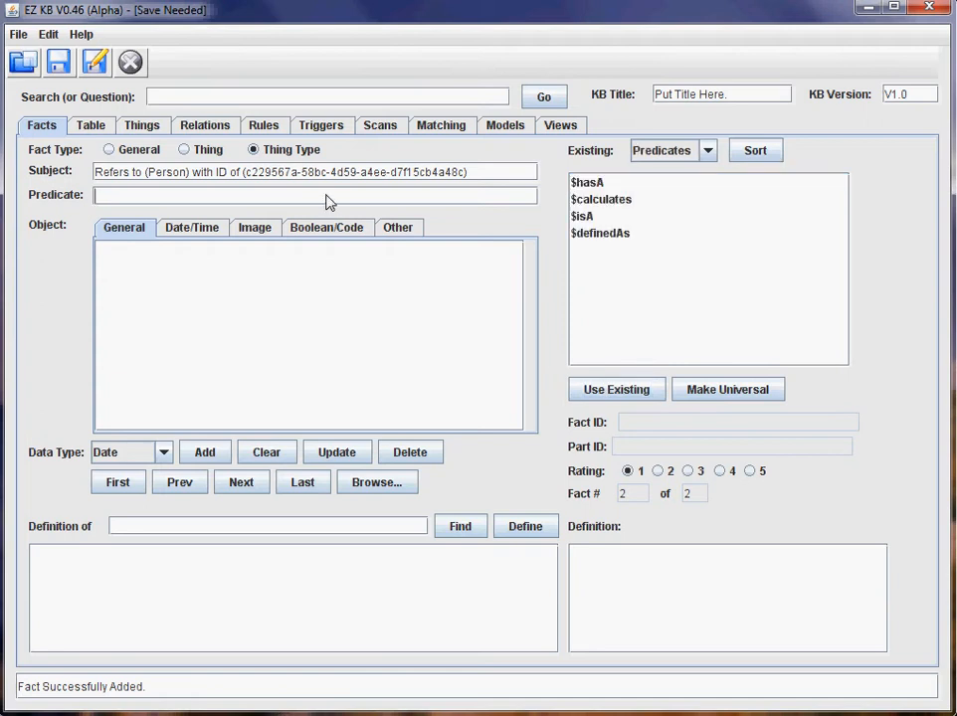
click(587, 183)
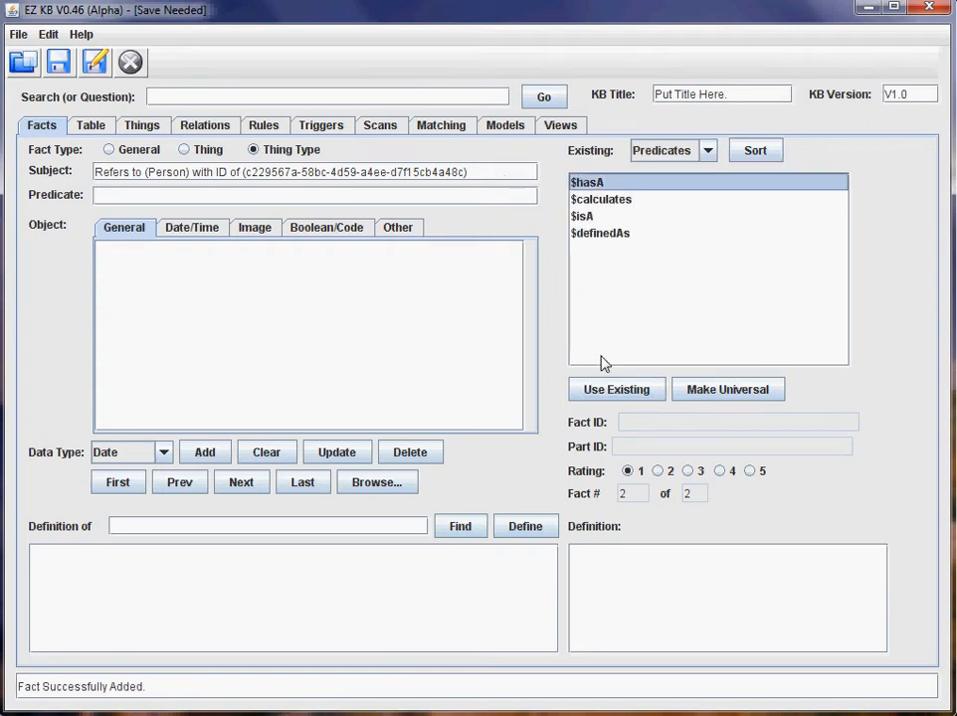
click(604, 390)
click(285, 285)
text(email)
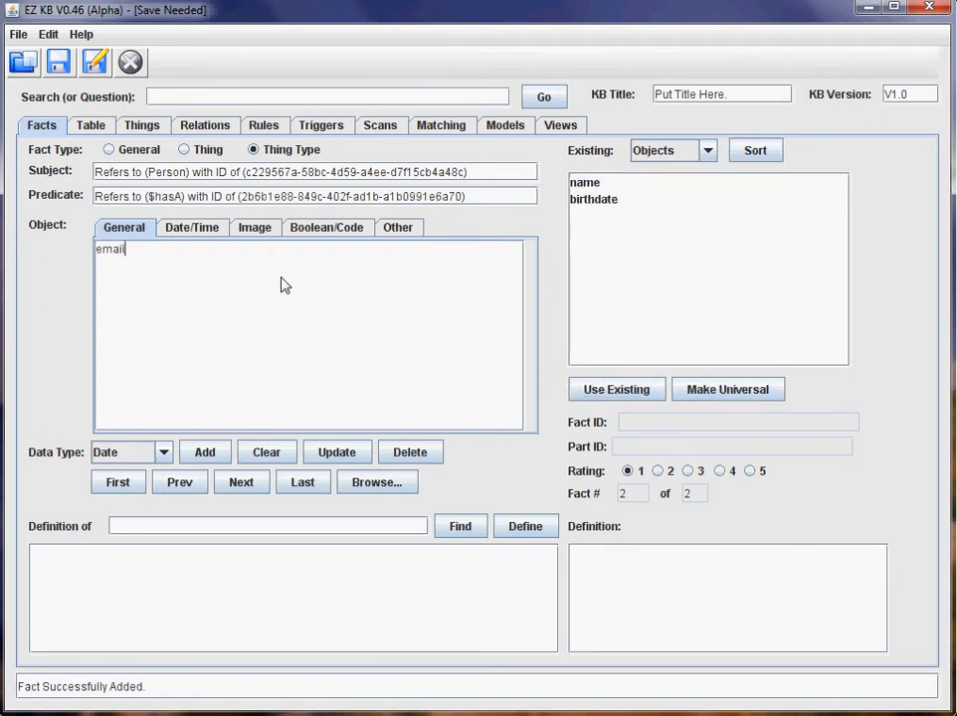
click(163, 453)
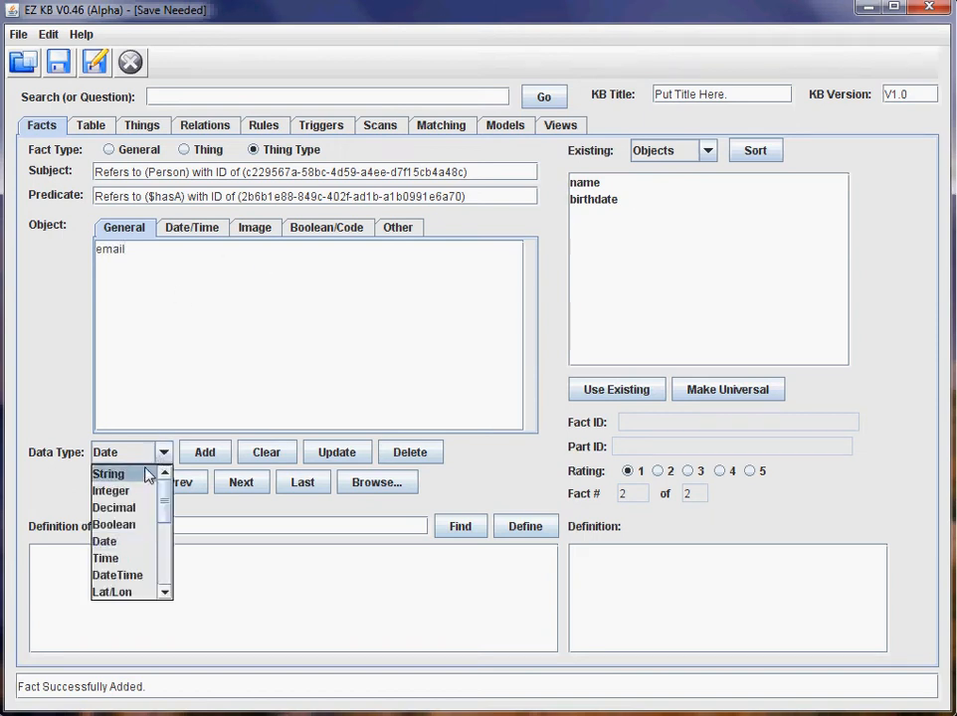
click(140, 474)
click(204, 453)
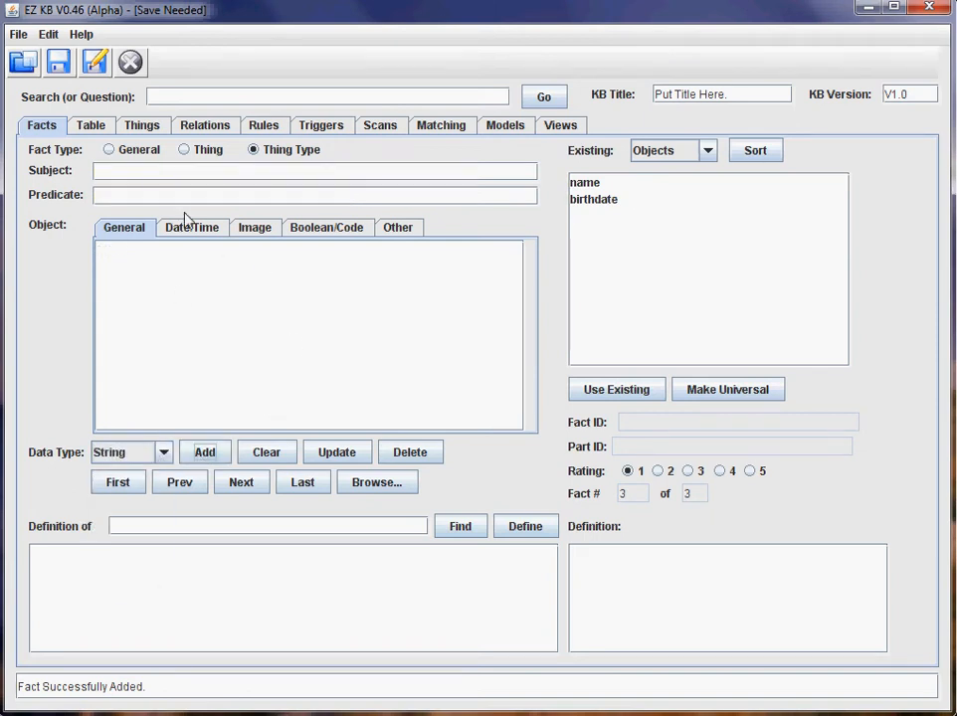
click(90, 134)
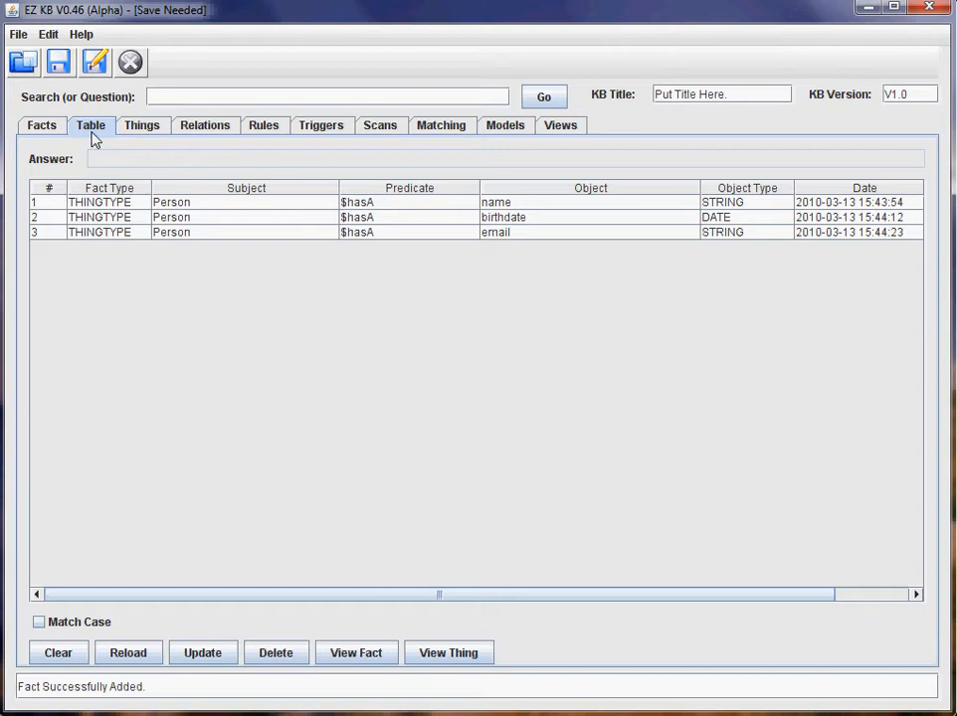
Reload Thing Types under Things and generate the Person form with name, birthdate and email fields.
click(146, 133)
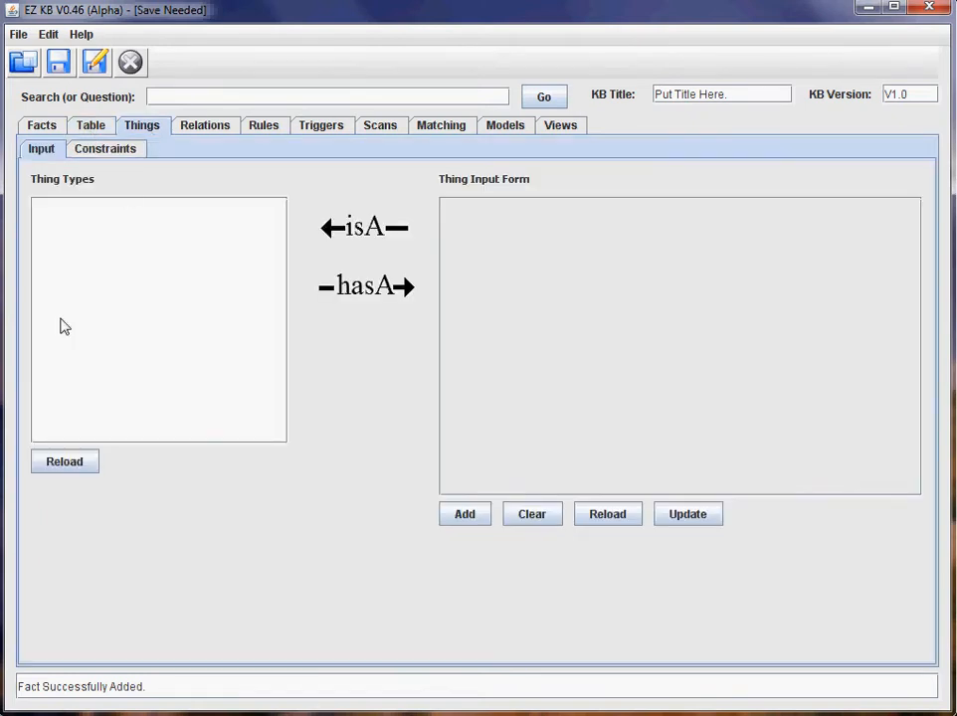
click(79, 459)
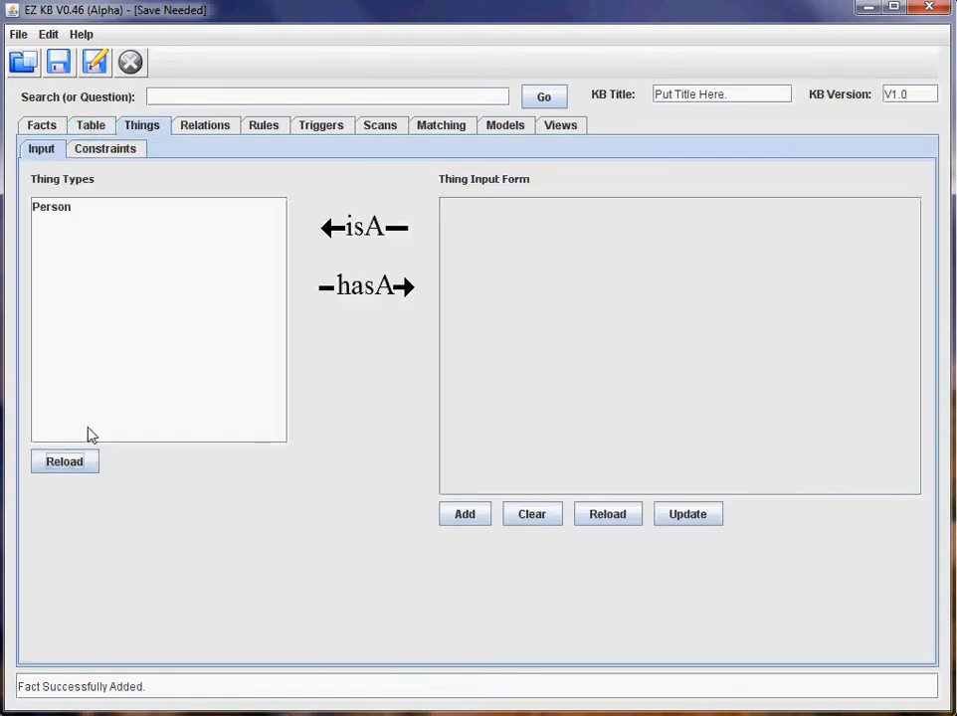
click(75, 211)
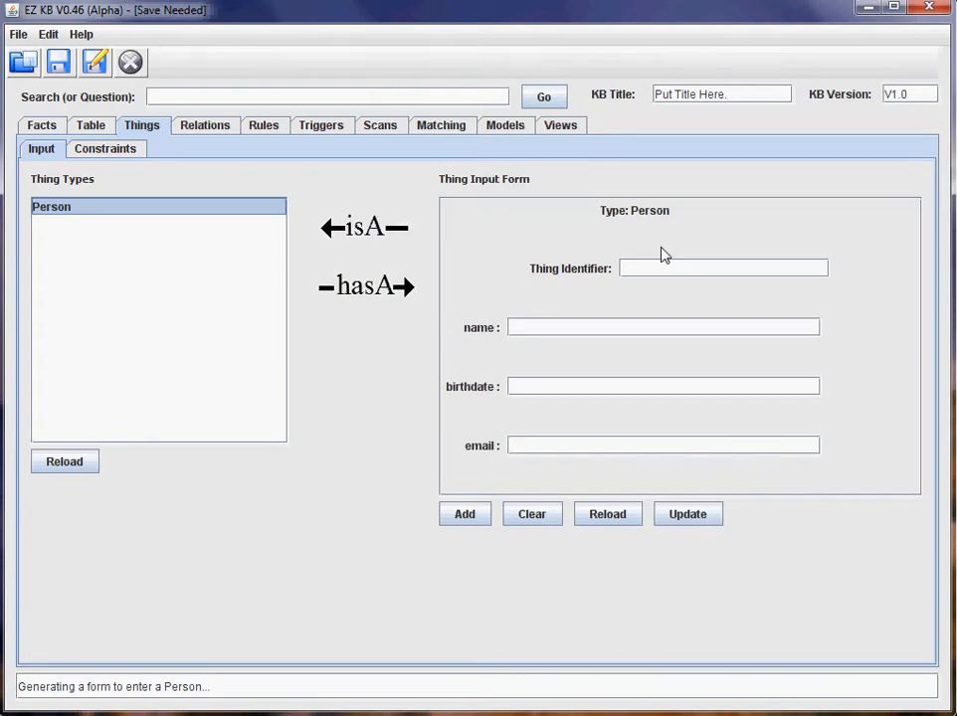
click(52, 130)
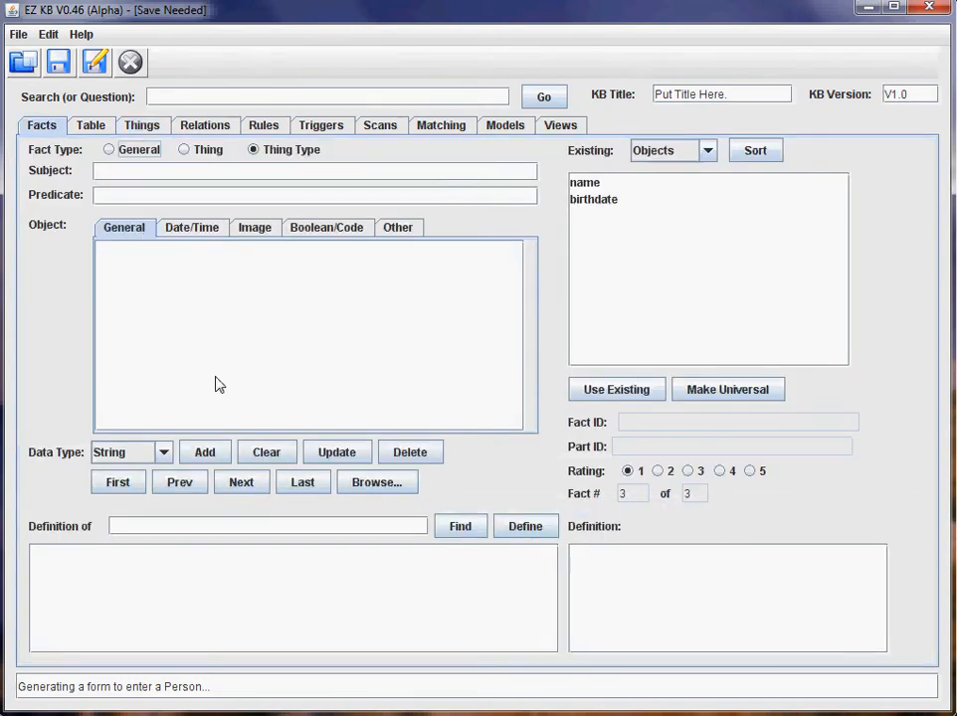
Browse the Date/Time, Image, Boolean/Code, Other and Calculated object tabs, then view the Table.
click(189, 231)
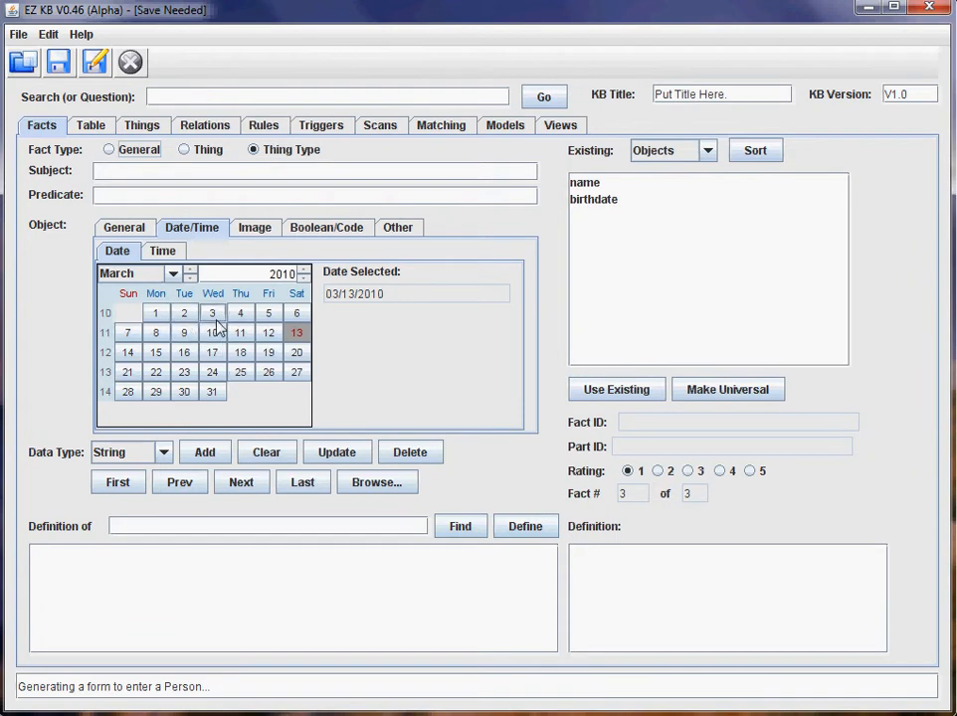
click(256, 231)
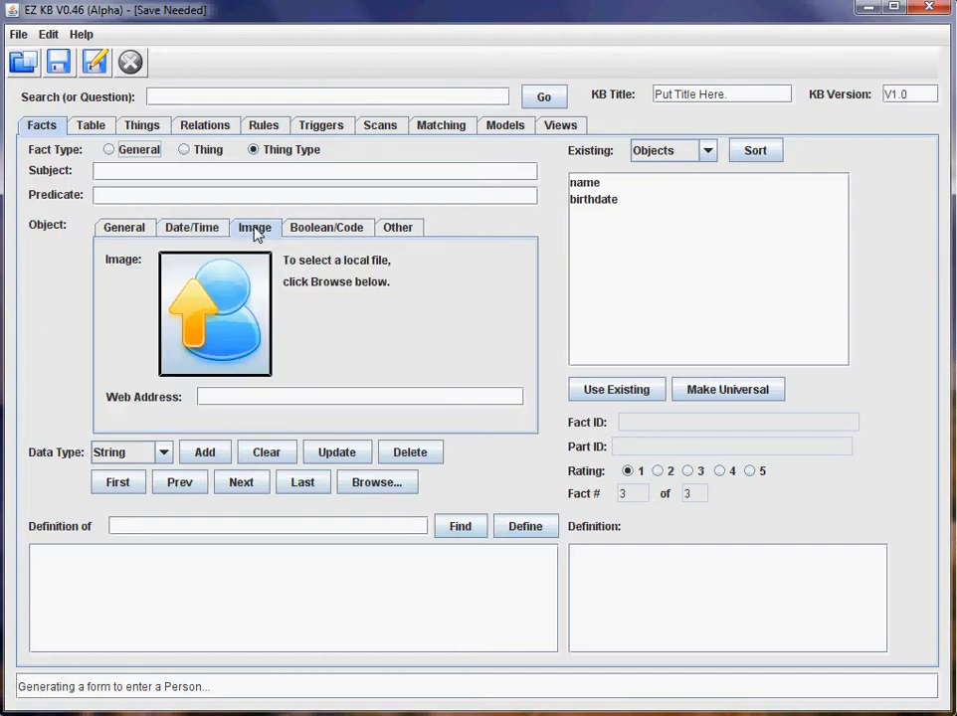
click(334, 230)
click(396, 231)
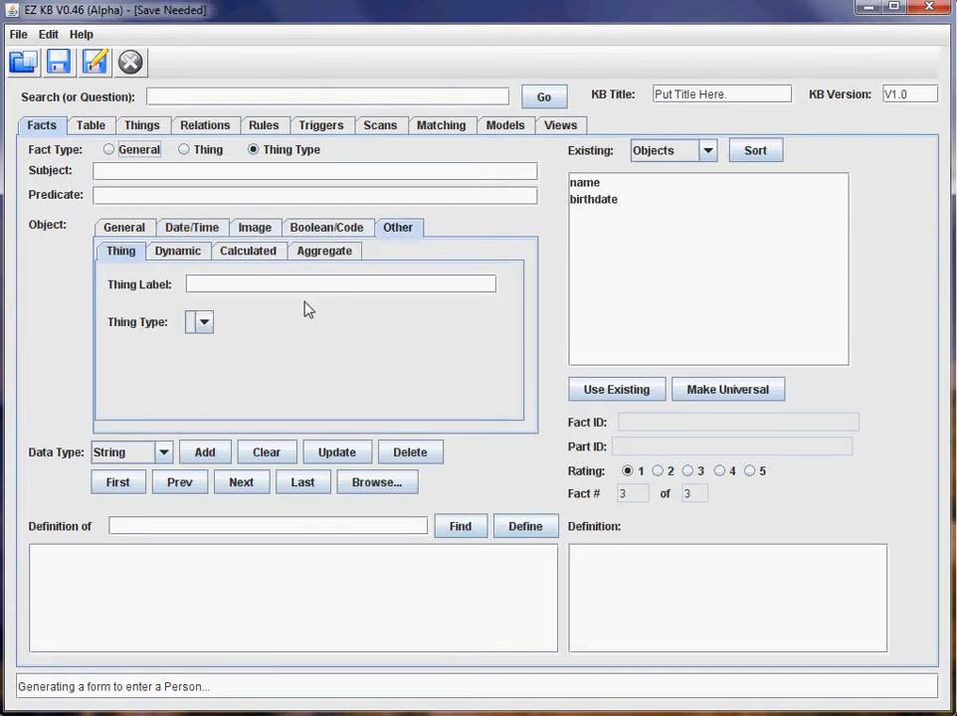
click(266, 254)
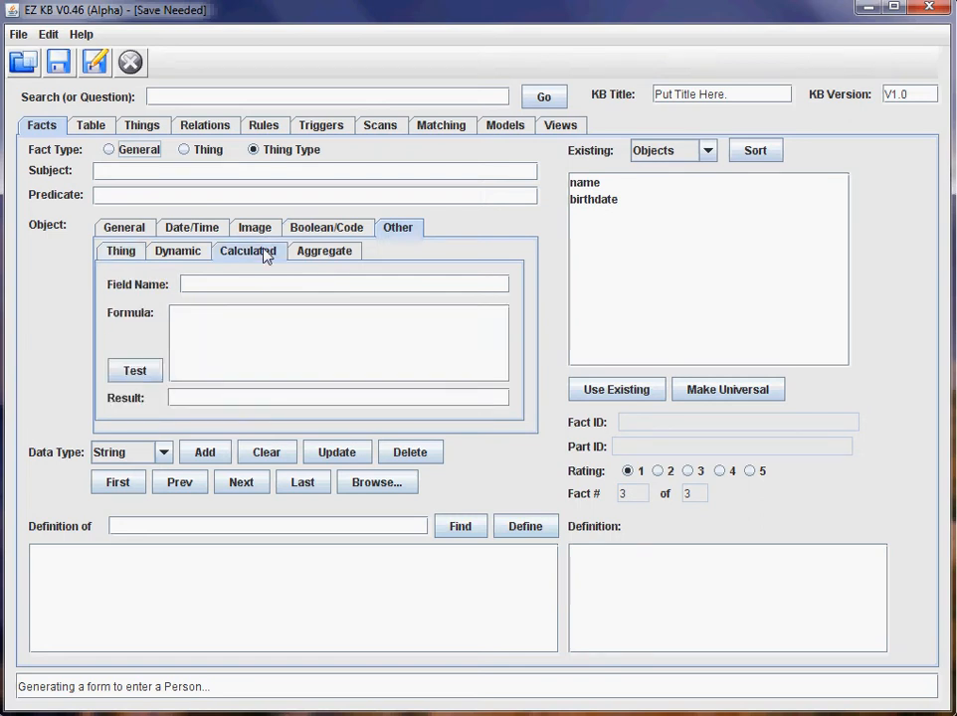
click(94, 130)
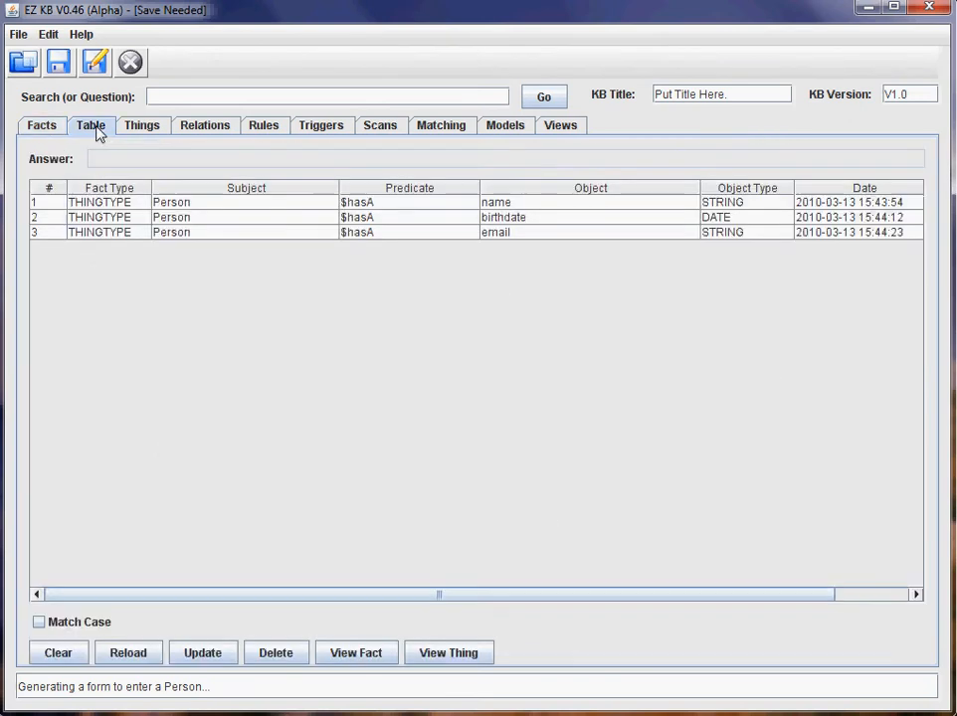
Fill the Person form with the identifier, full name, birthdate and e-mail address, then add it.
click(148, 130)
click(680, 272)
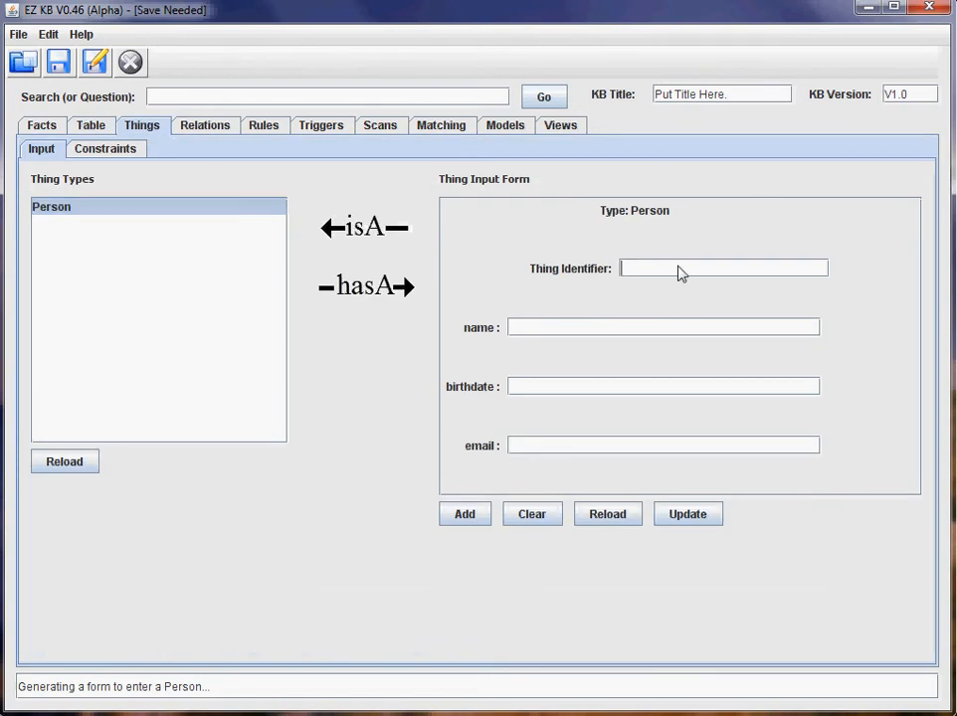
key(Tab)
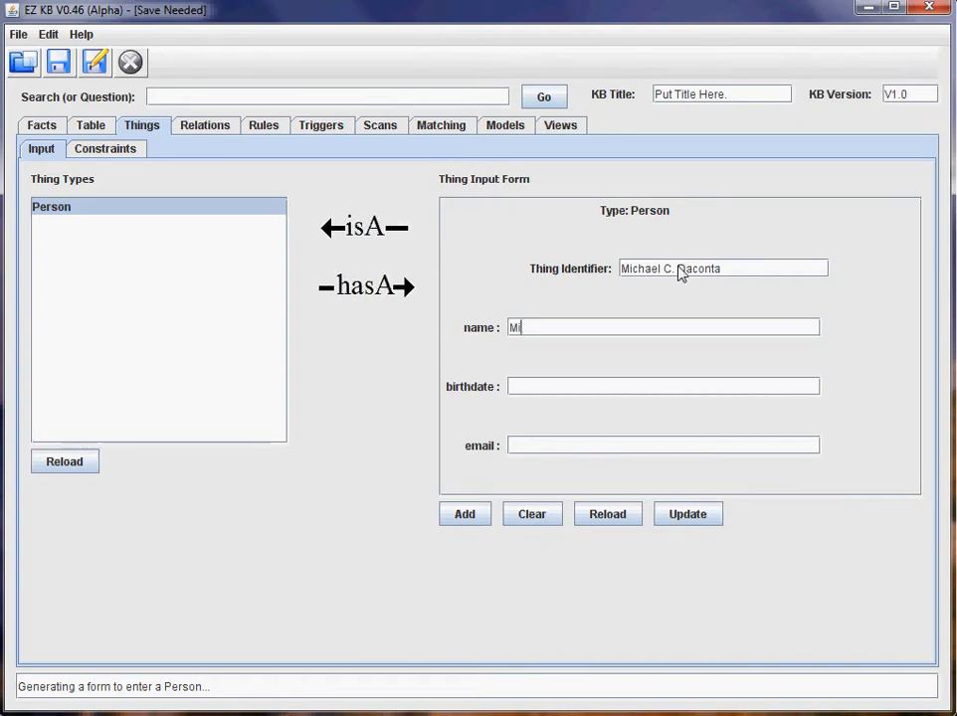
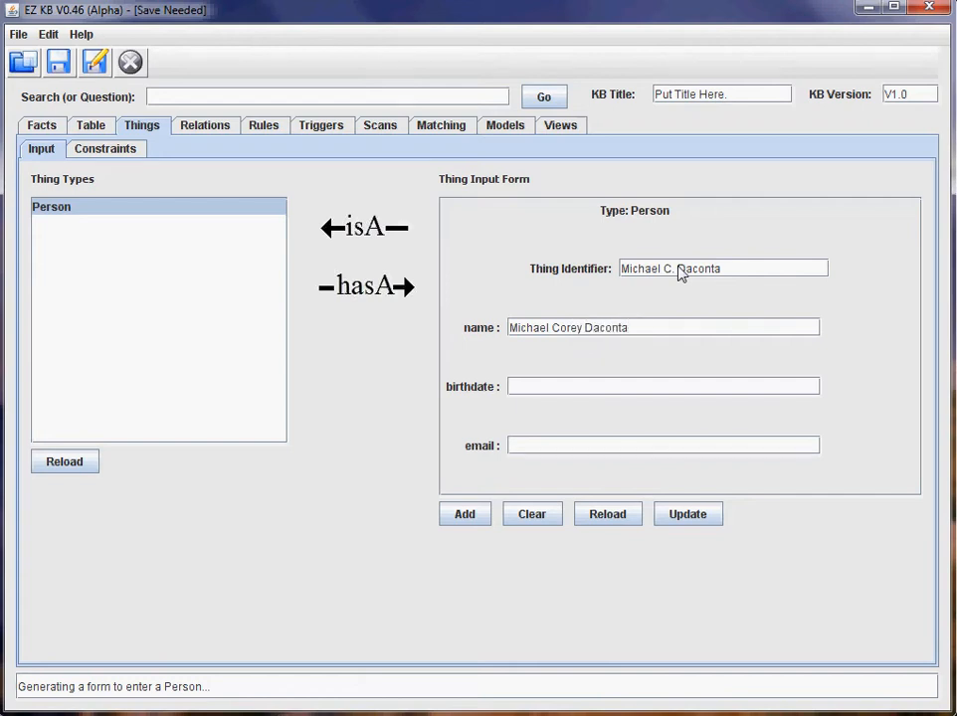
text(2/2)
text(/1970)
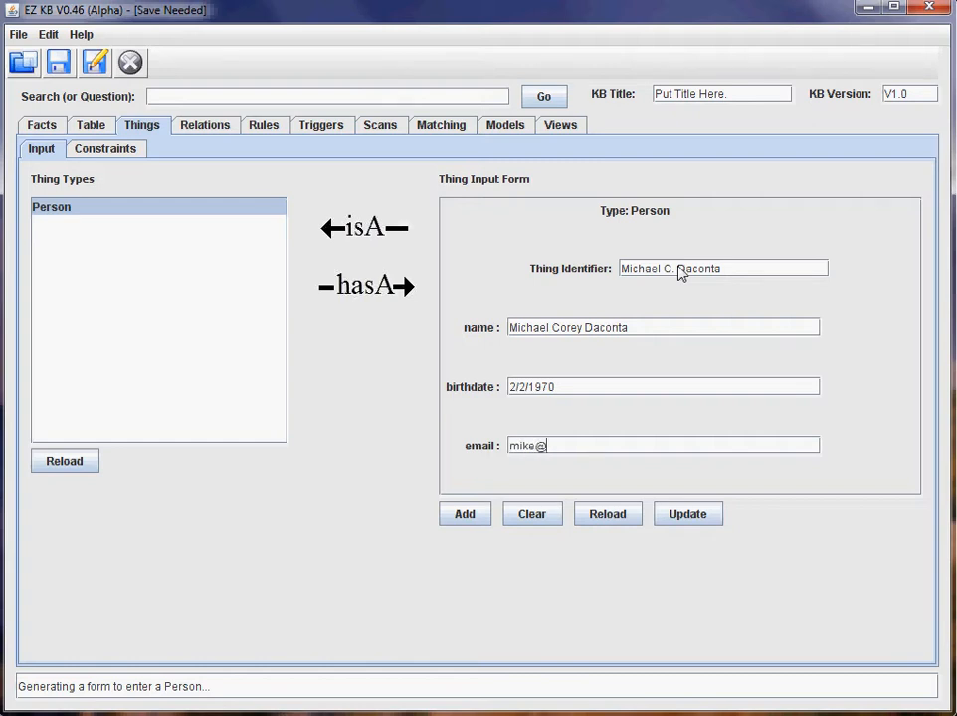
click(476, 521)
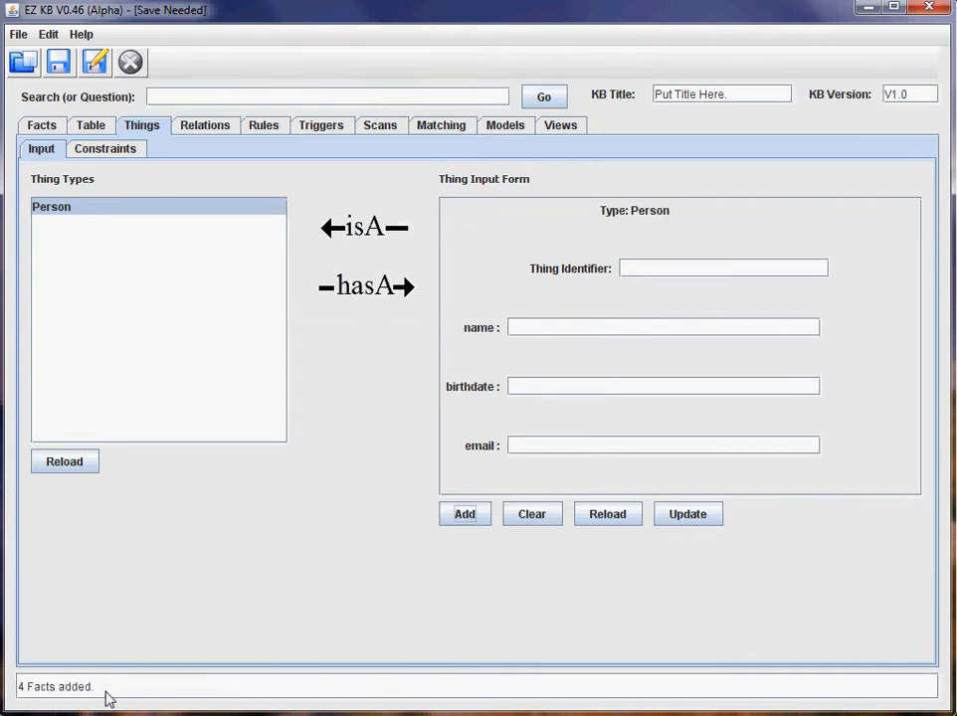
click(43, 127)
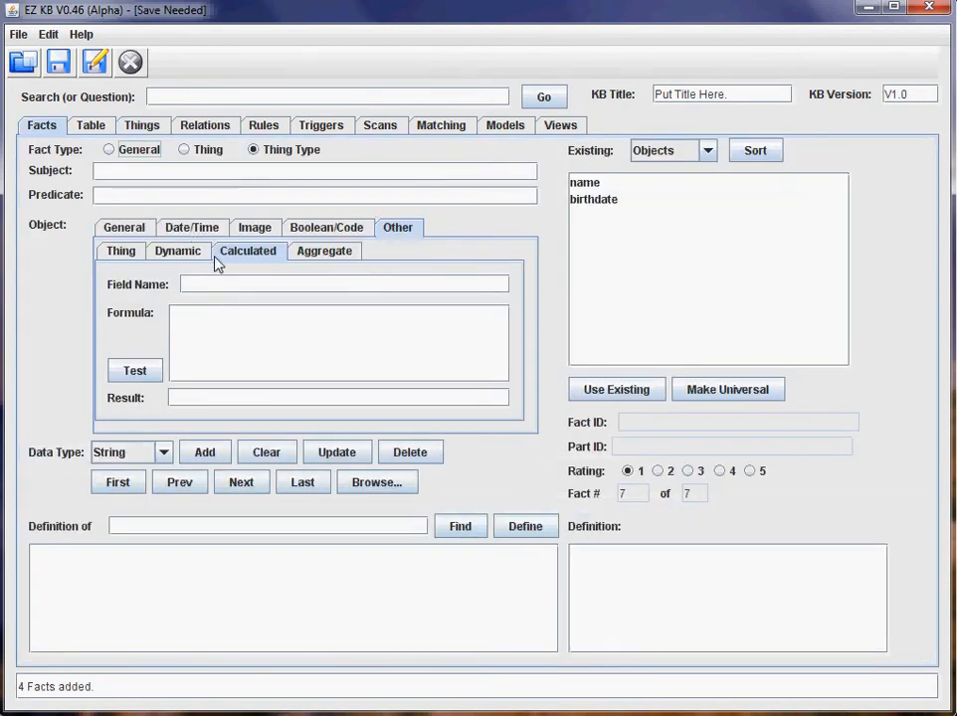
click(93, 129)
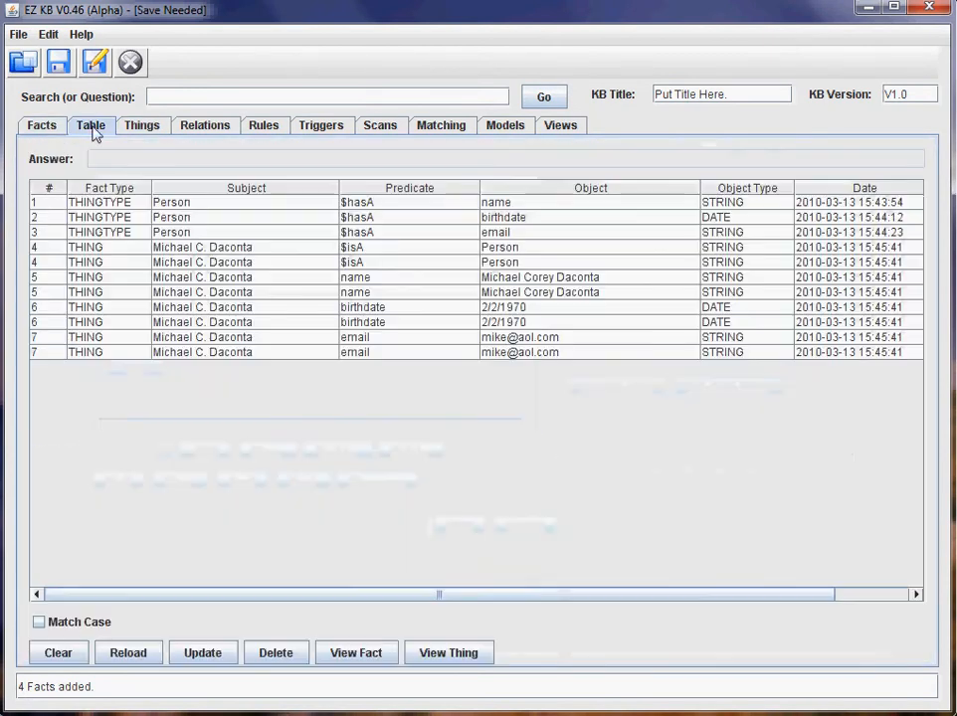
click(317, 264)
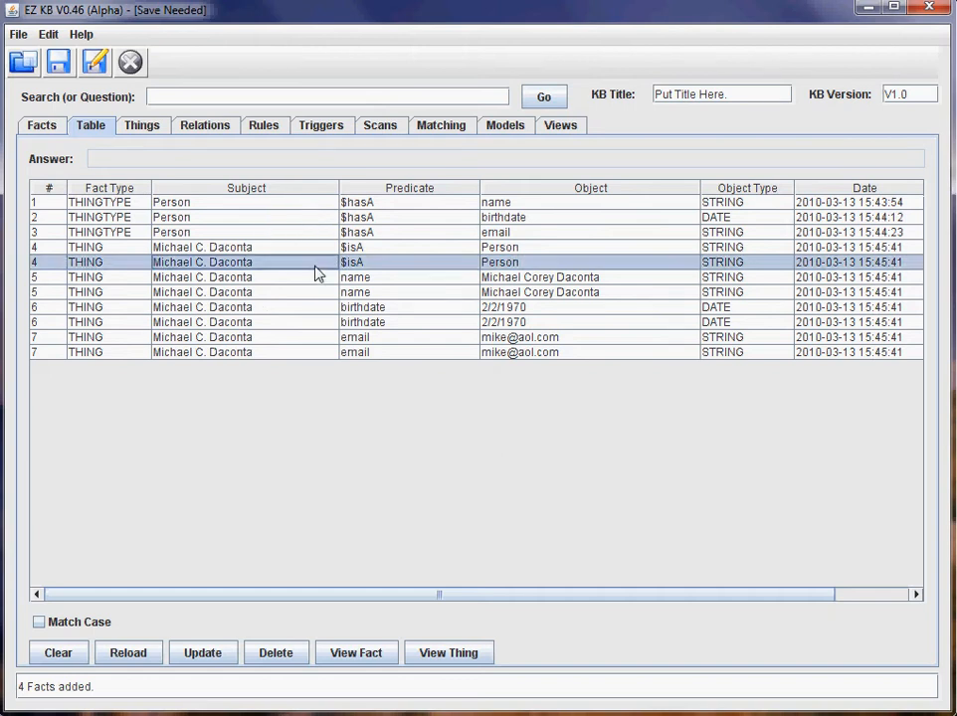
click(346, 663)
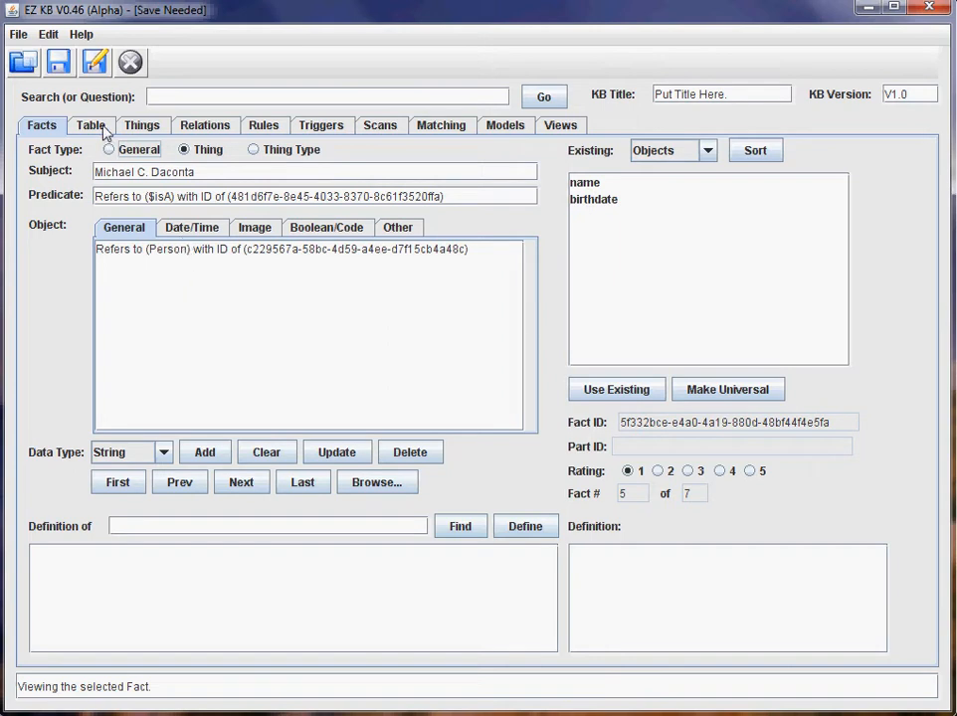
click(133, 127)
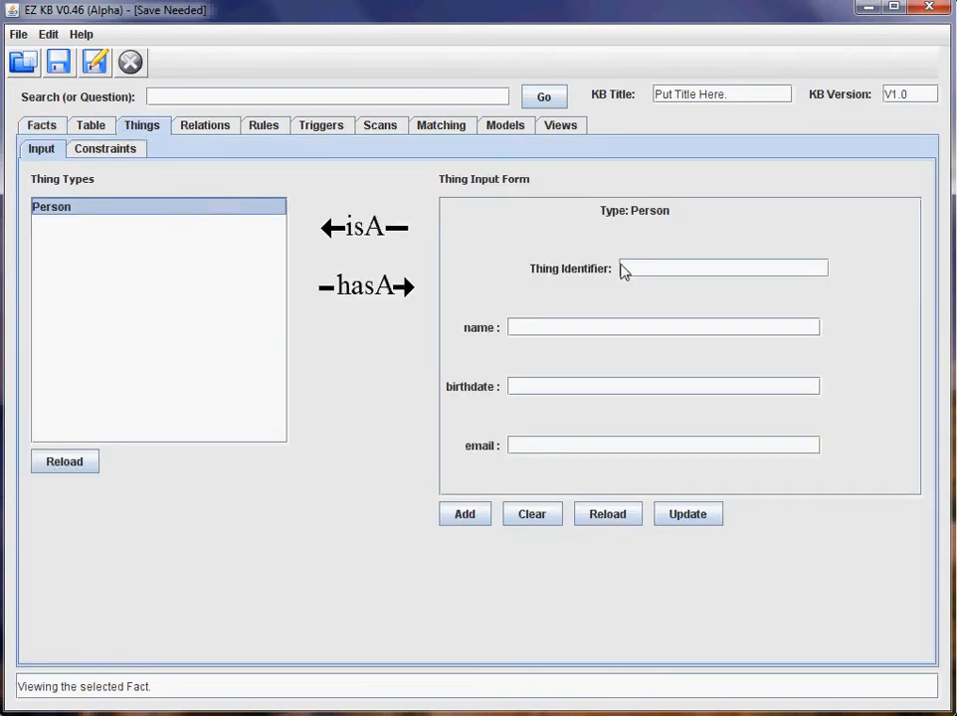
Add a second Person with identifier, full name, birthdate and e-mail address.
click(624, 270)
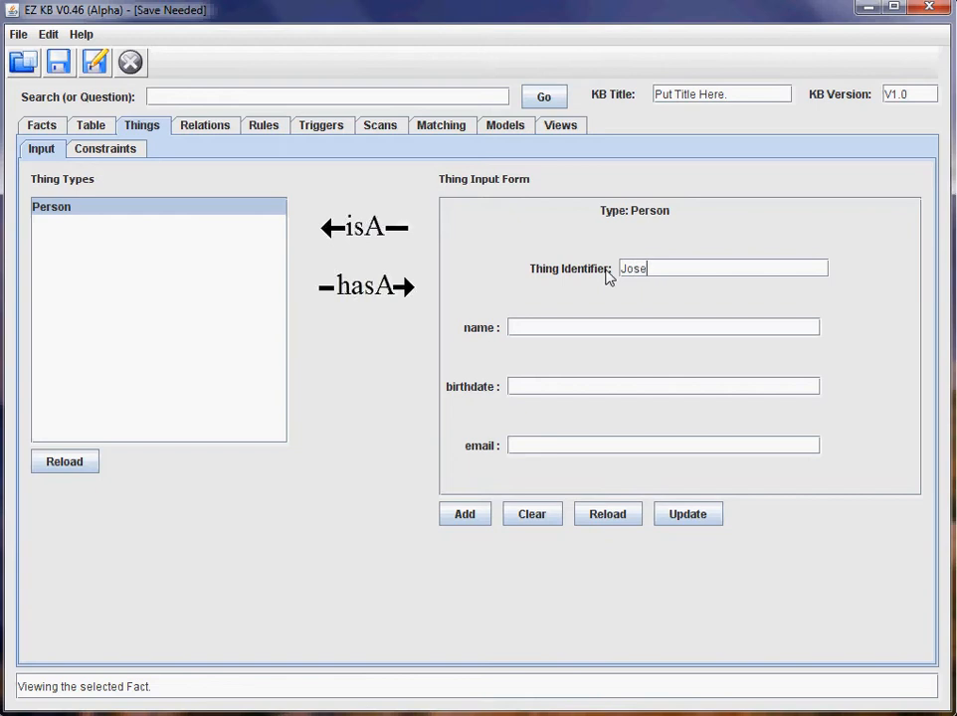
key(Tab)
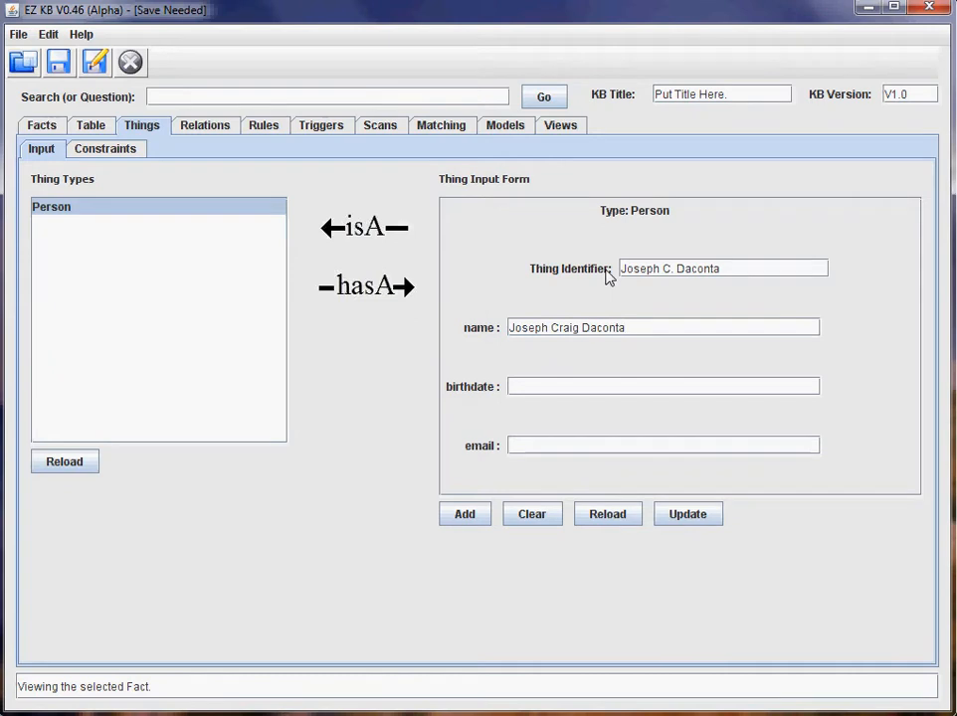
key(Tab)
text(4/4/19)
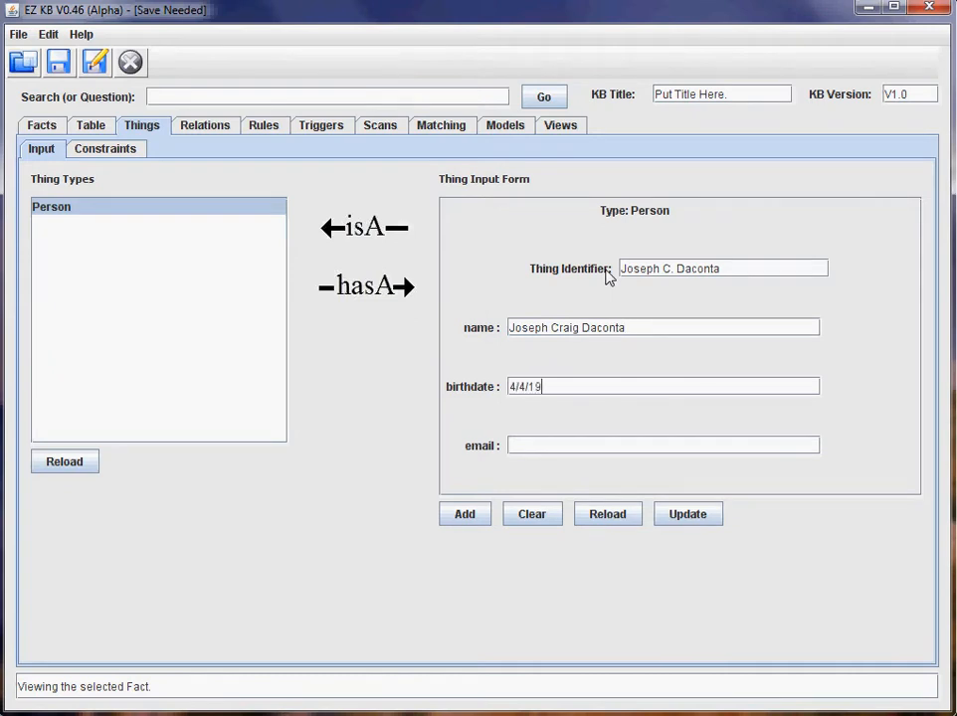
text(55)
click(463, 514)
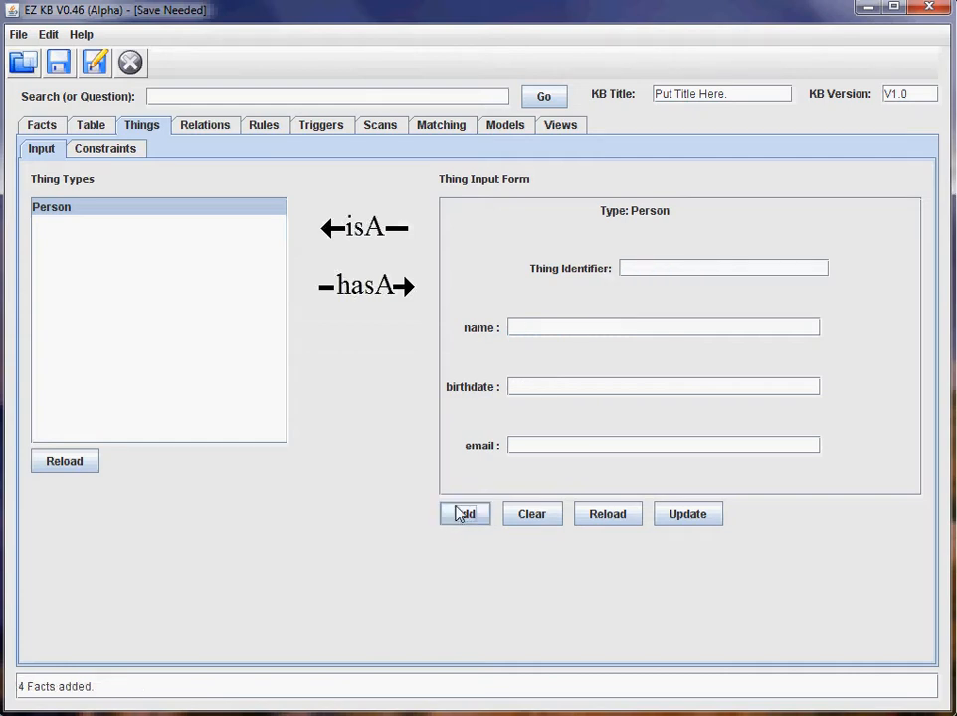
Add a third Person the same way, fixing a surname typo, then view the Table.
click(660, 270)
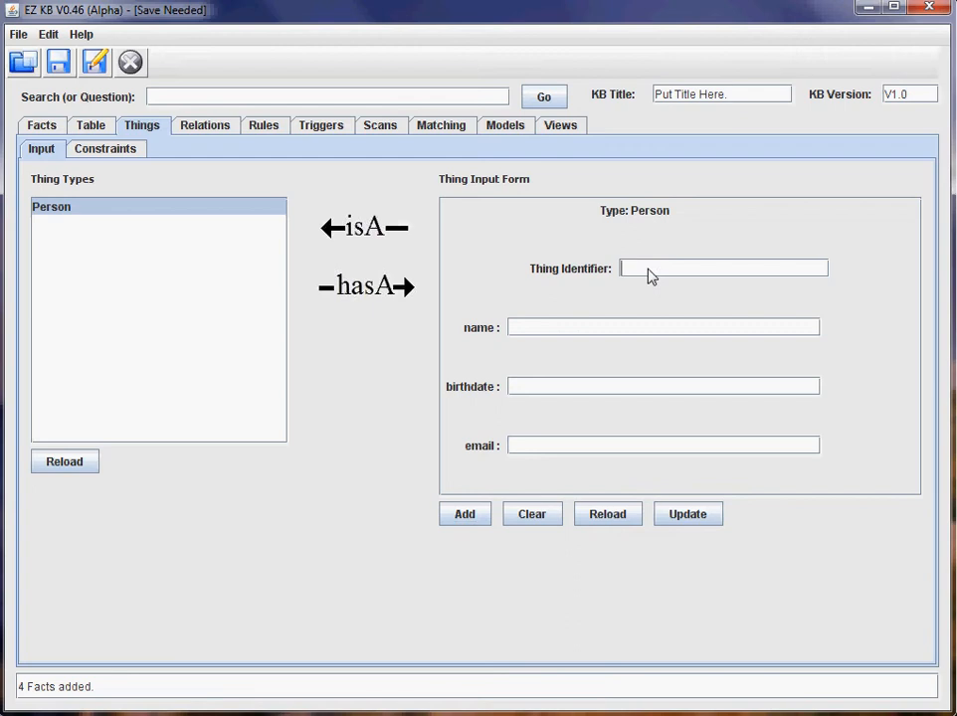
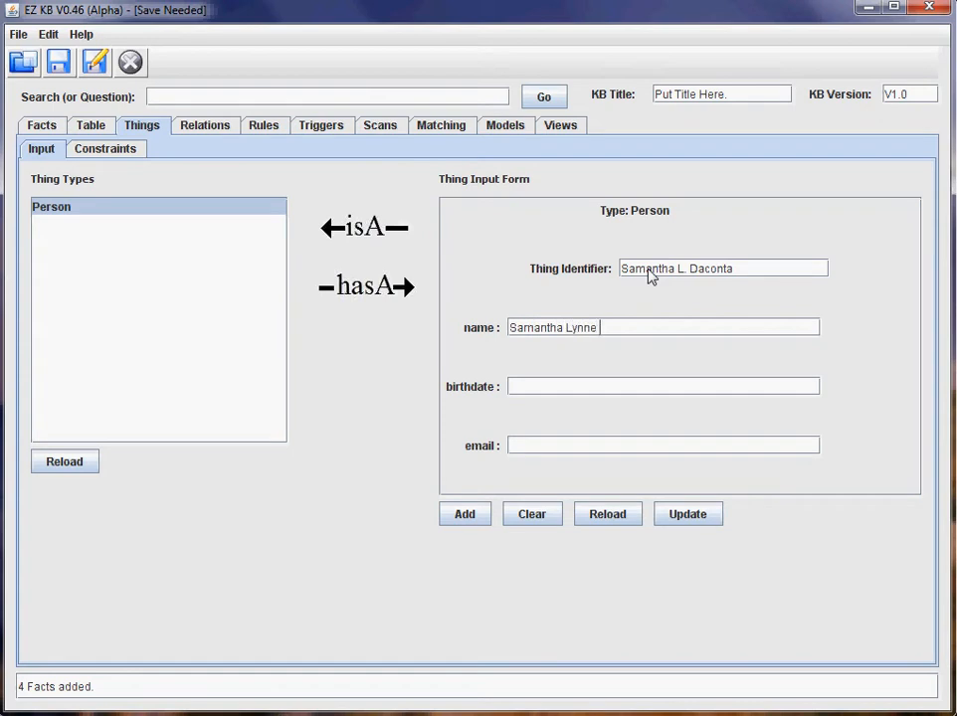
key(Tab)
text(4/5/1990)
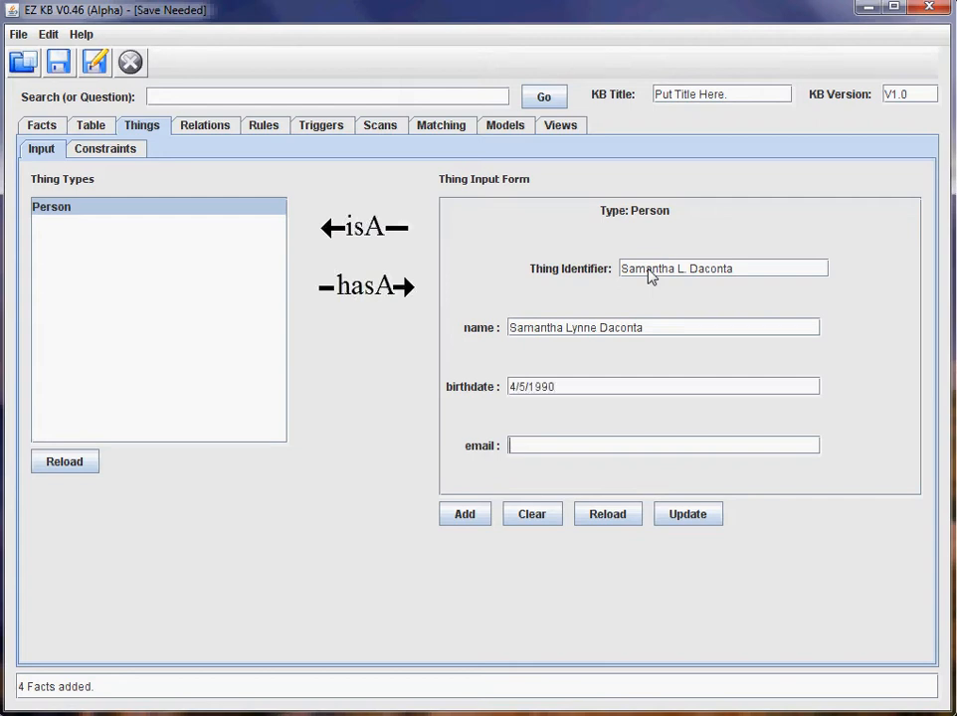
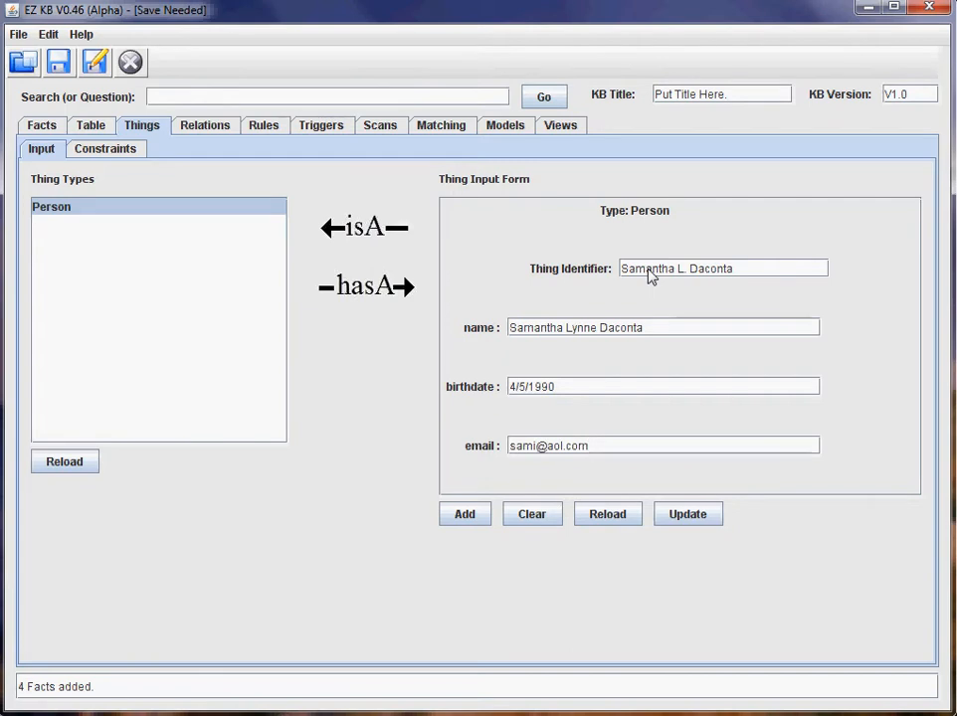
click(462, 516)
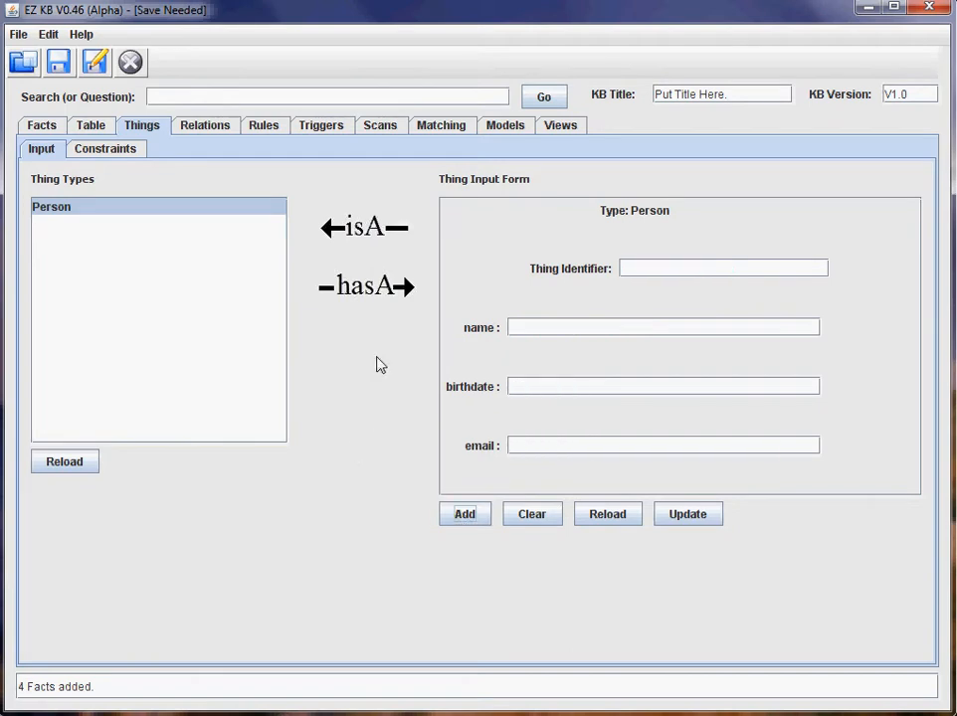
click(95, 127)
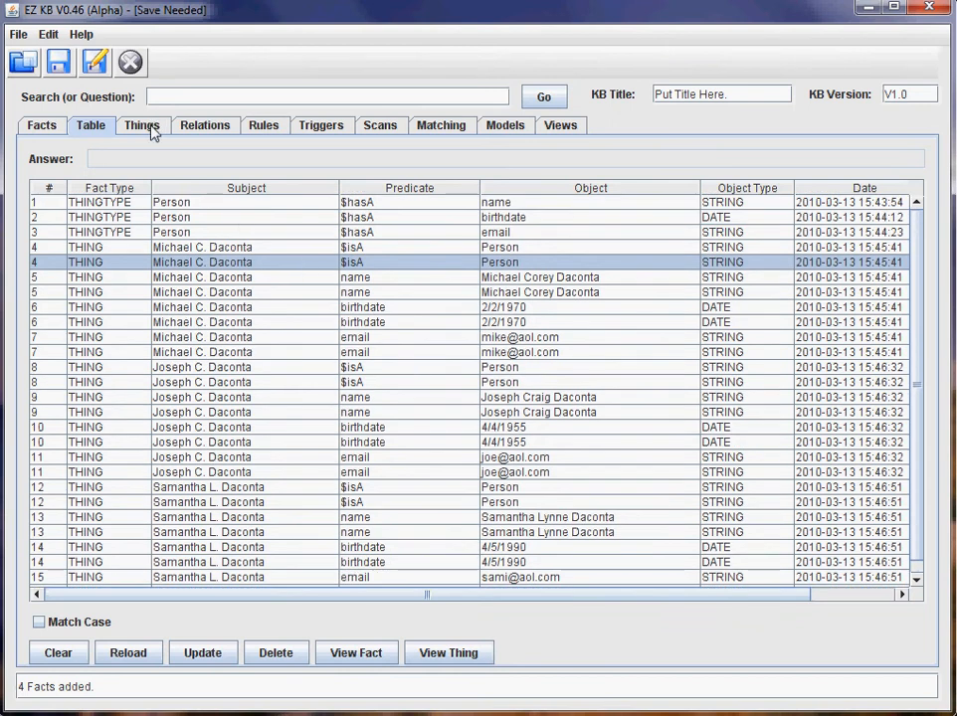
Load the Relations graph for individual Things, showing the three Person nodes.
click(152, 132)
click(209, 132)
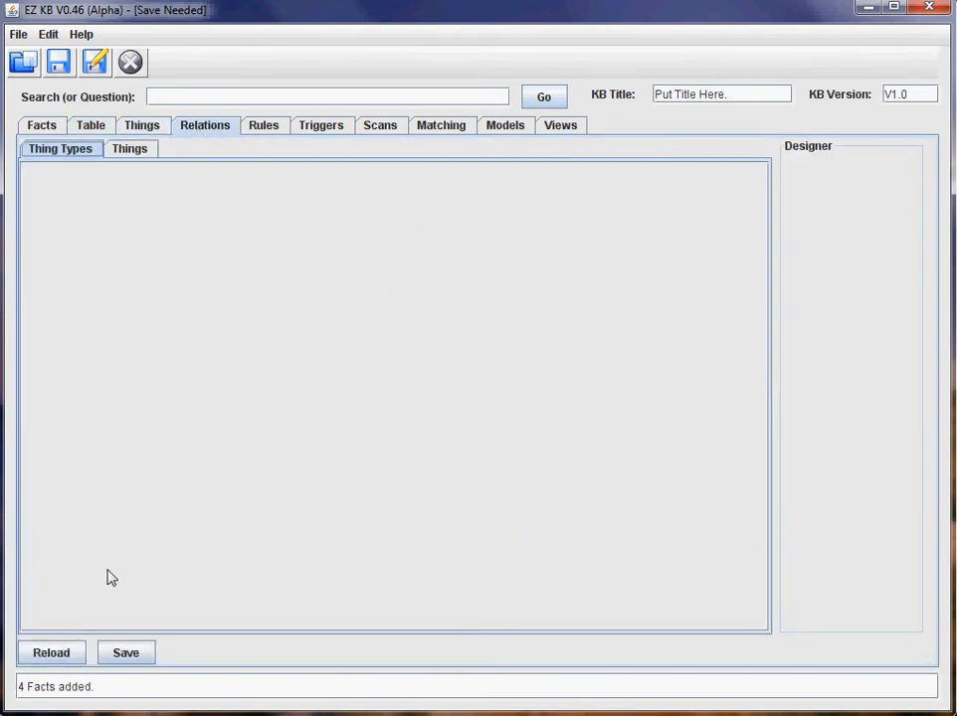
click(66, 653)
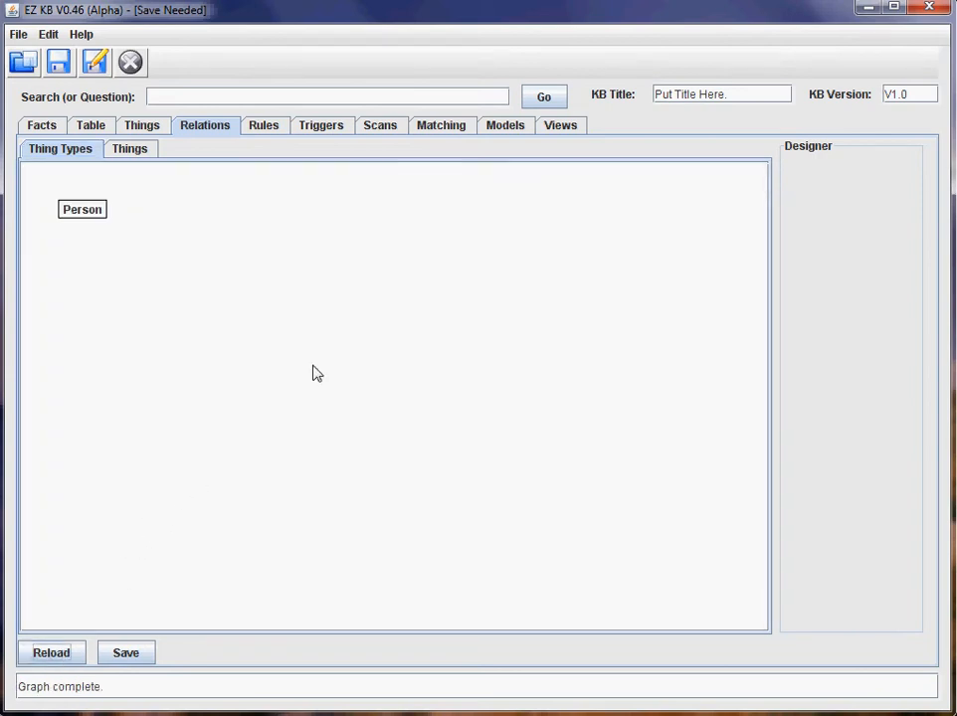
click(128, 153)
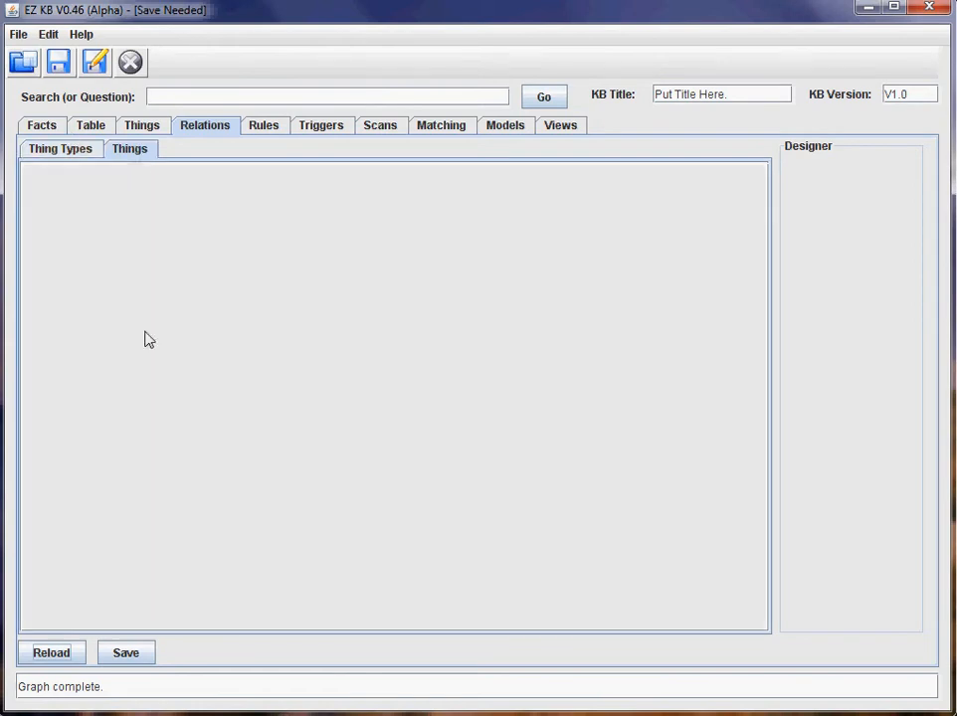
click(50, 648)
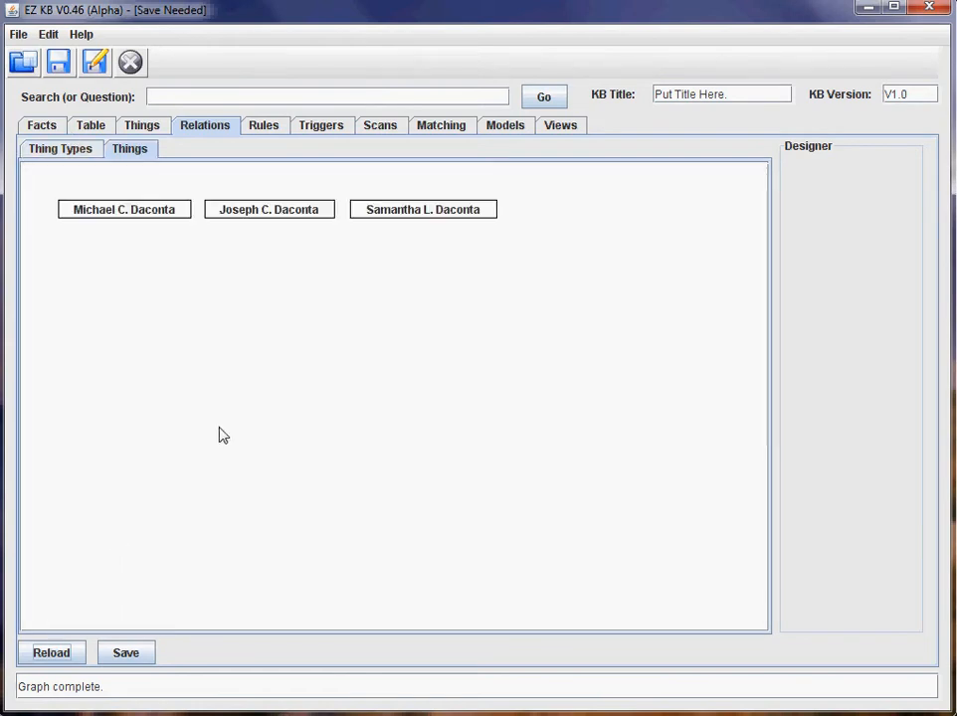
Arrange the nodes with the third person below the first and the second to its right, then save.
drag(172, 214, 256, 291)
drag(325, 216, 506, 296)
drag(473, 218, 264, 404)
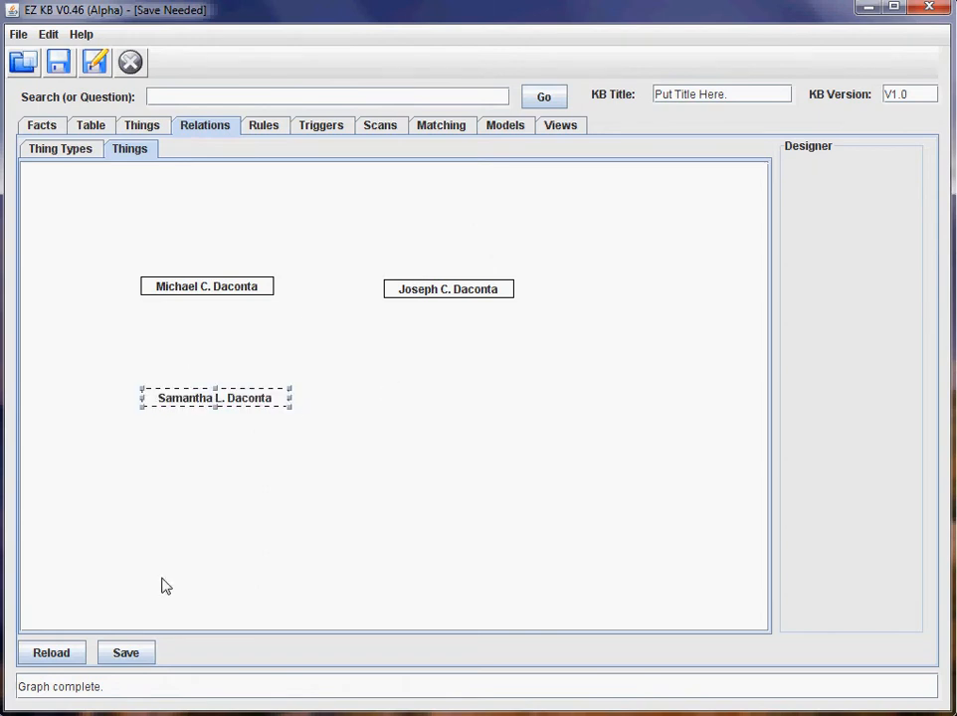
click(125, 653)
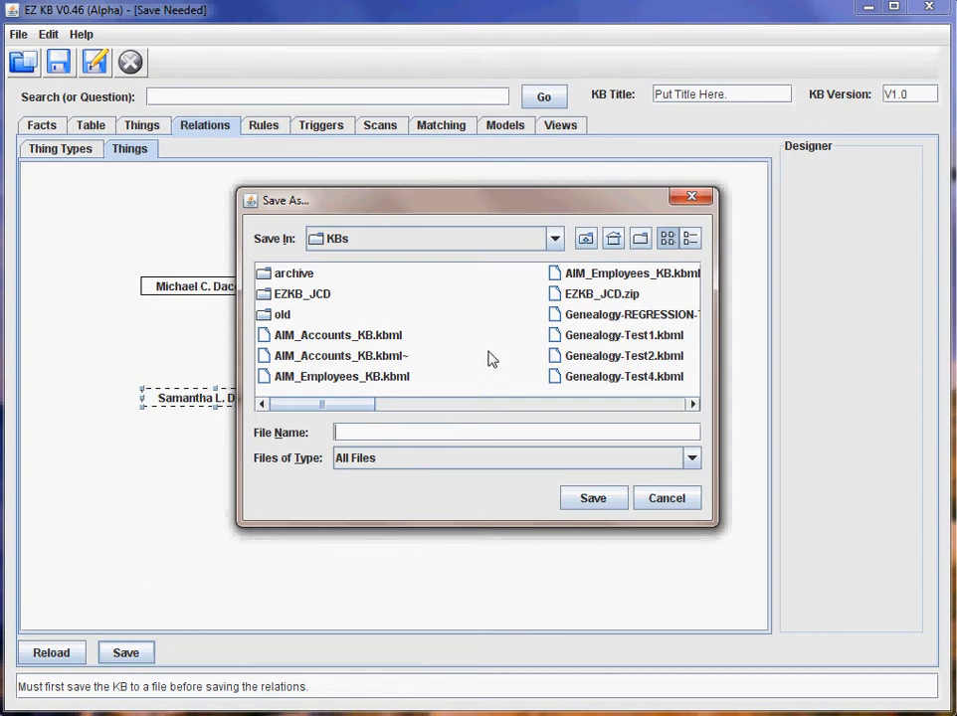
Save the knowledge base as Genealogy-demo1.
text(Genealogy)
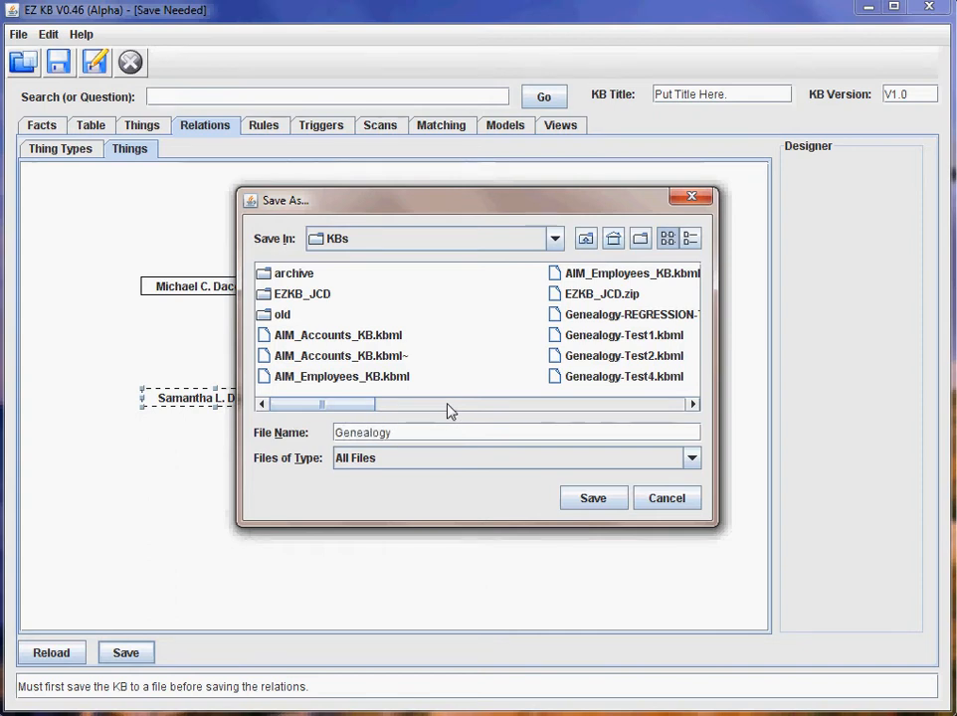
text(-)
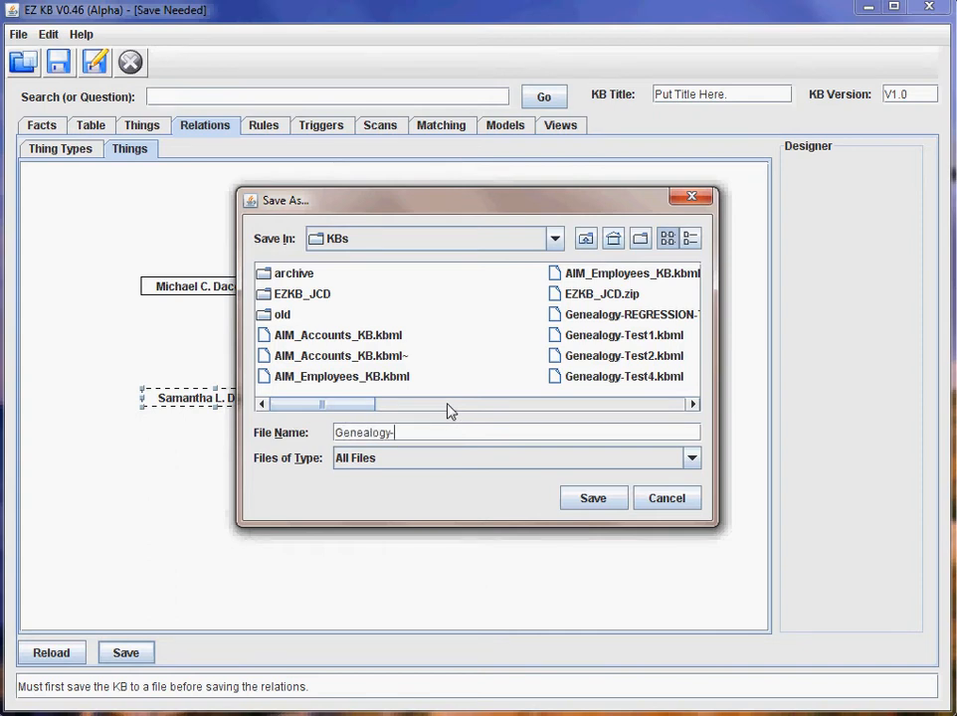
text(demo1)
key(Return)
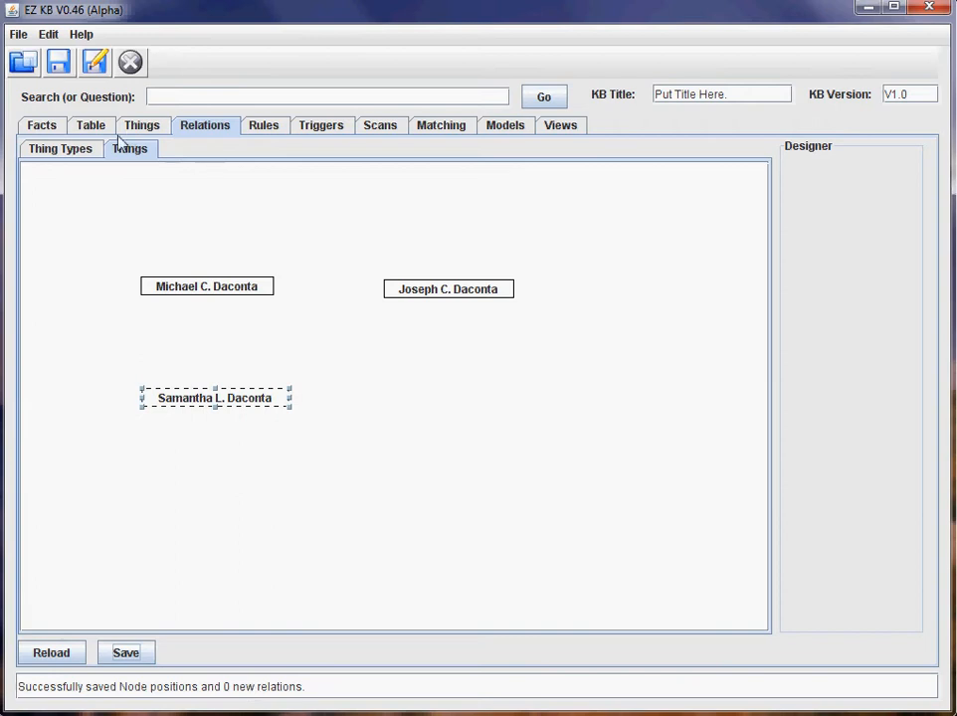
Draw a childOf relation from the third person's node to the first person's node.
click(83, 151)
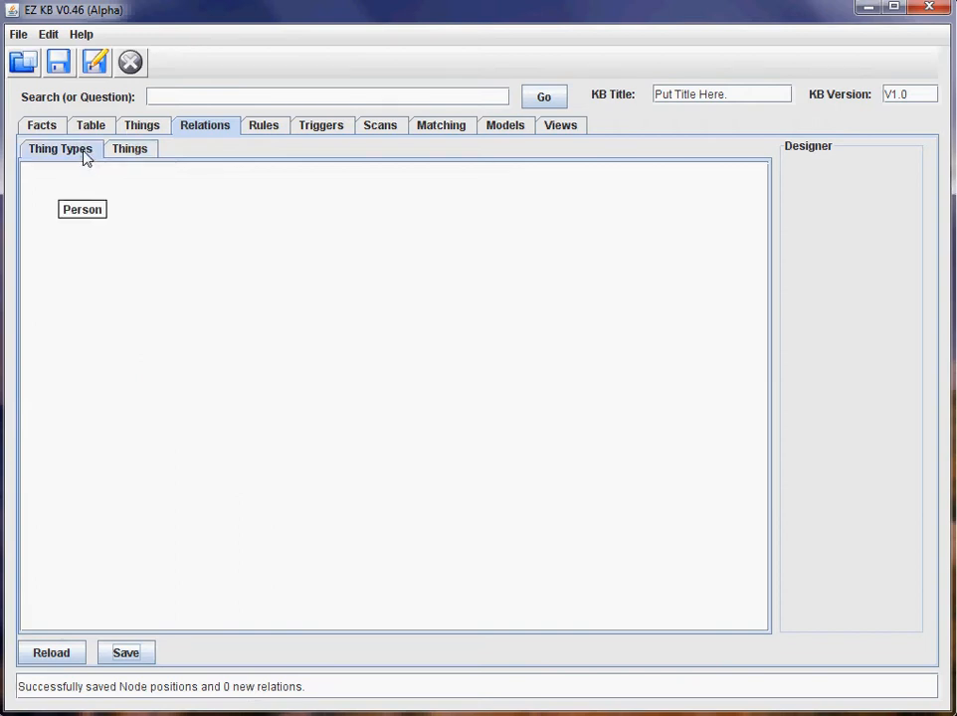
click(112, 155)
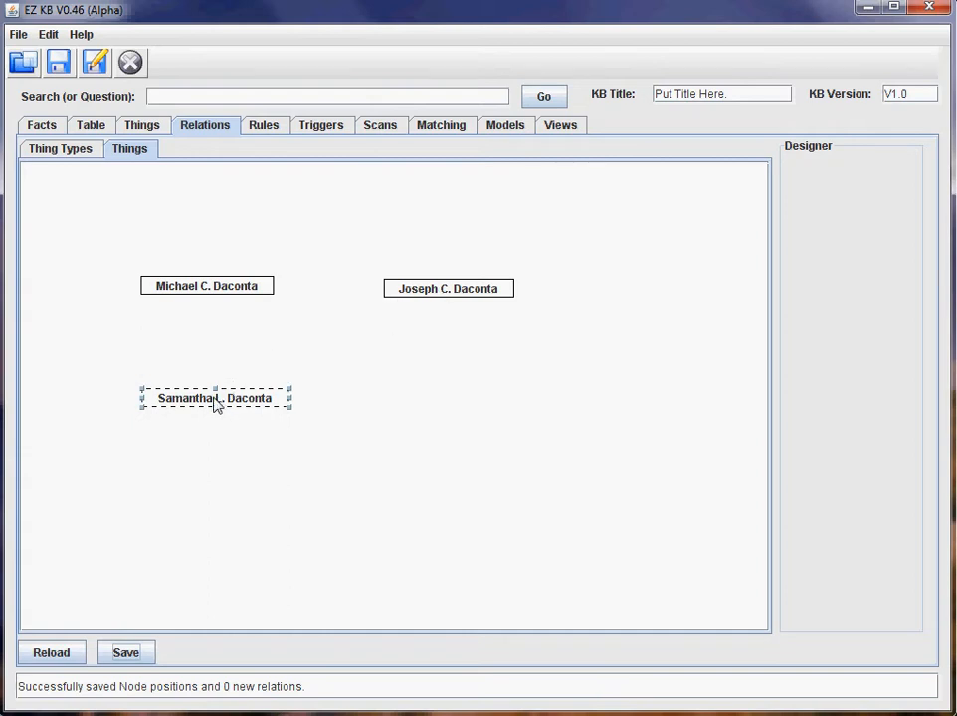
drag(214, 401, 212, 302)
click(211, 335)
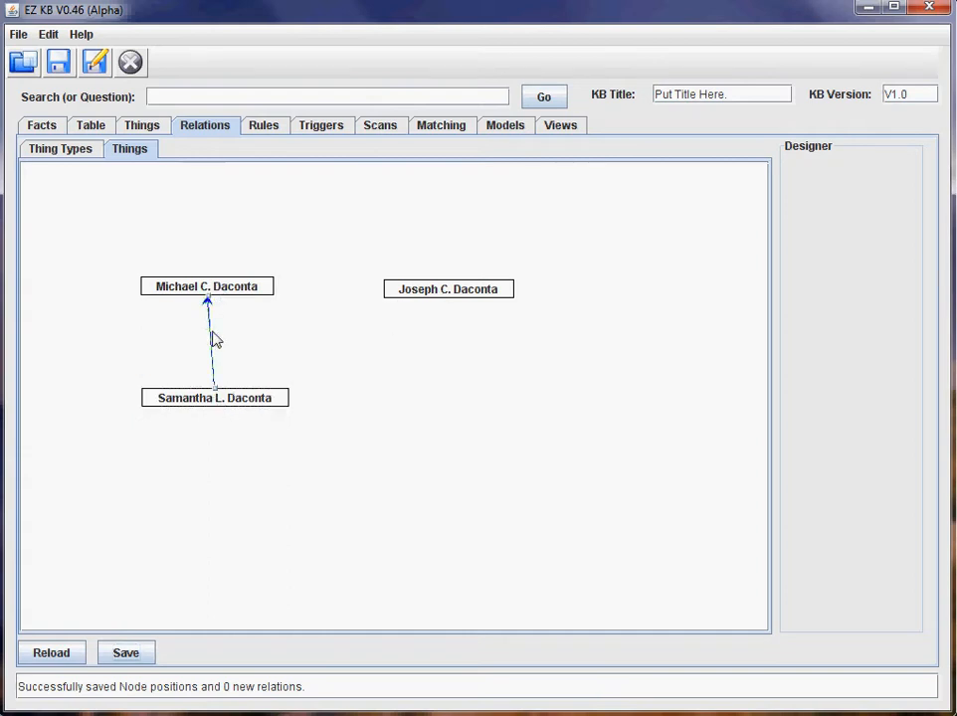
right_click(213, 340)
click(217, 346)
text(childOf)
key(Return)
Draw a brotherOf relation from the second person's node to the first person's, then nudge its node.
drag(455, 295, 244, 301)
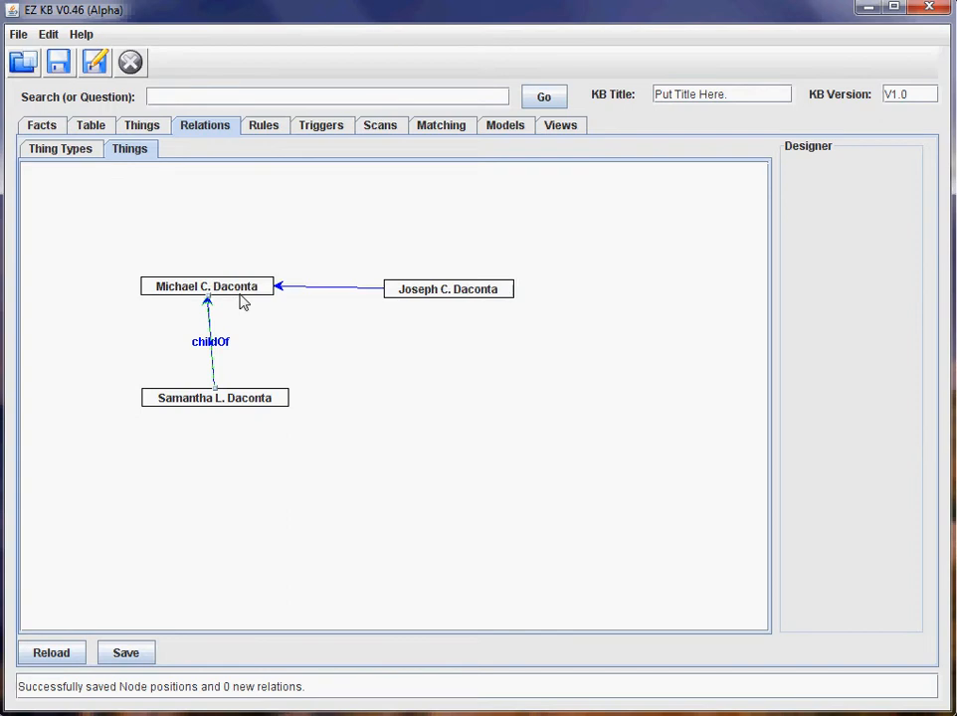
right_click(329, 294)
click(341, 306)
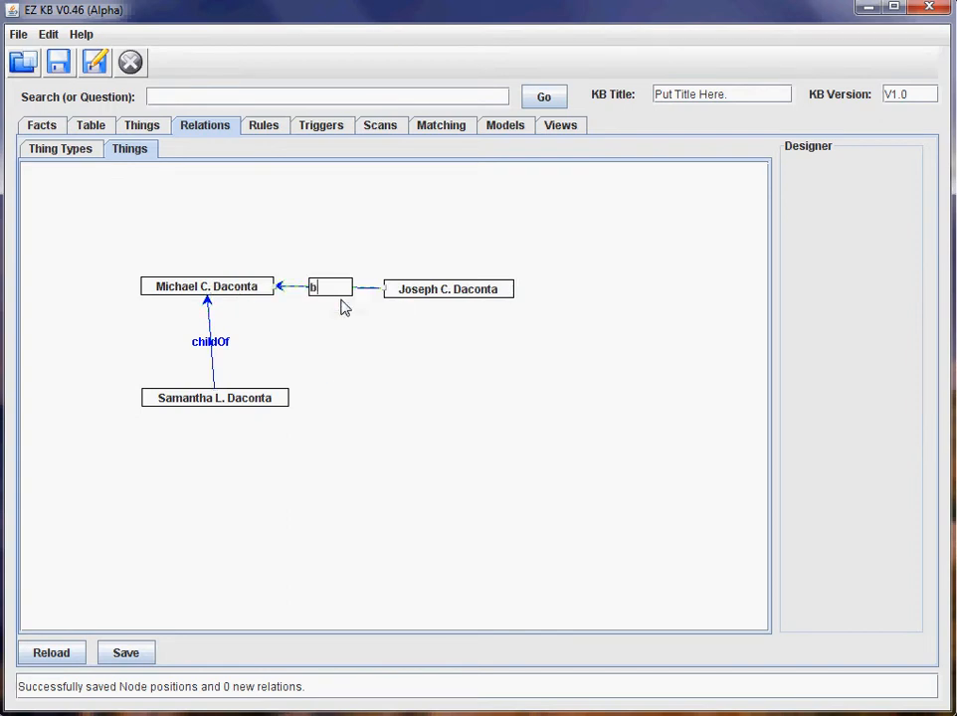
text(brotherOf)
key(Return)
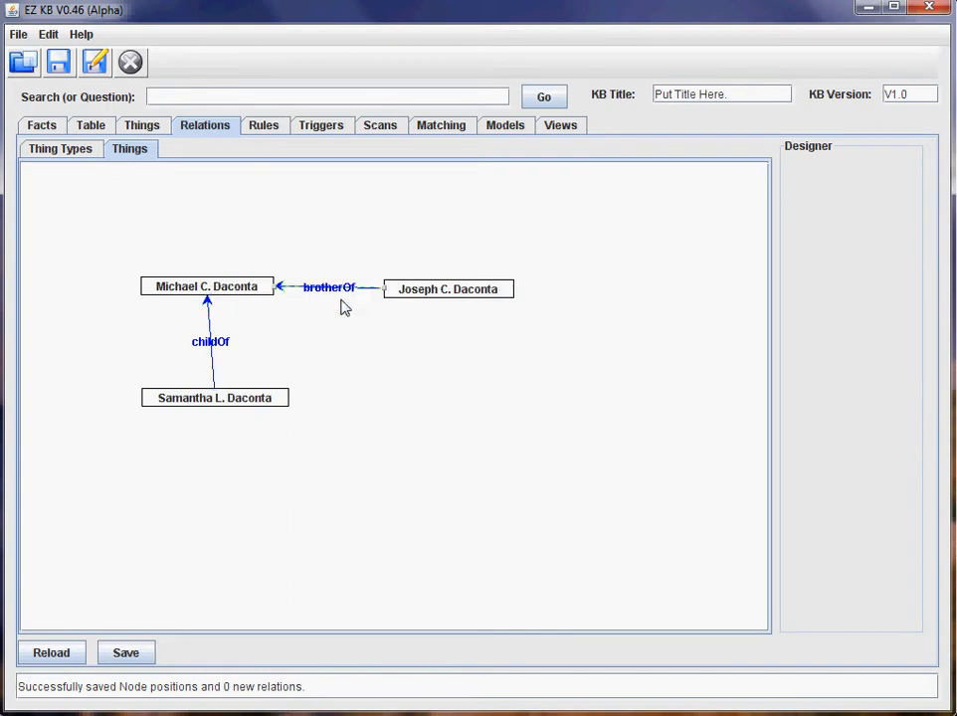
mouse_move(483, 291)
mouse_down()
mouse_move(470, 223)
mouse_move(489, 265)
mouse_move(489, 309)
mouse_up()
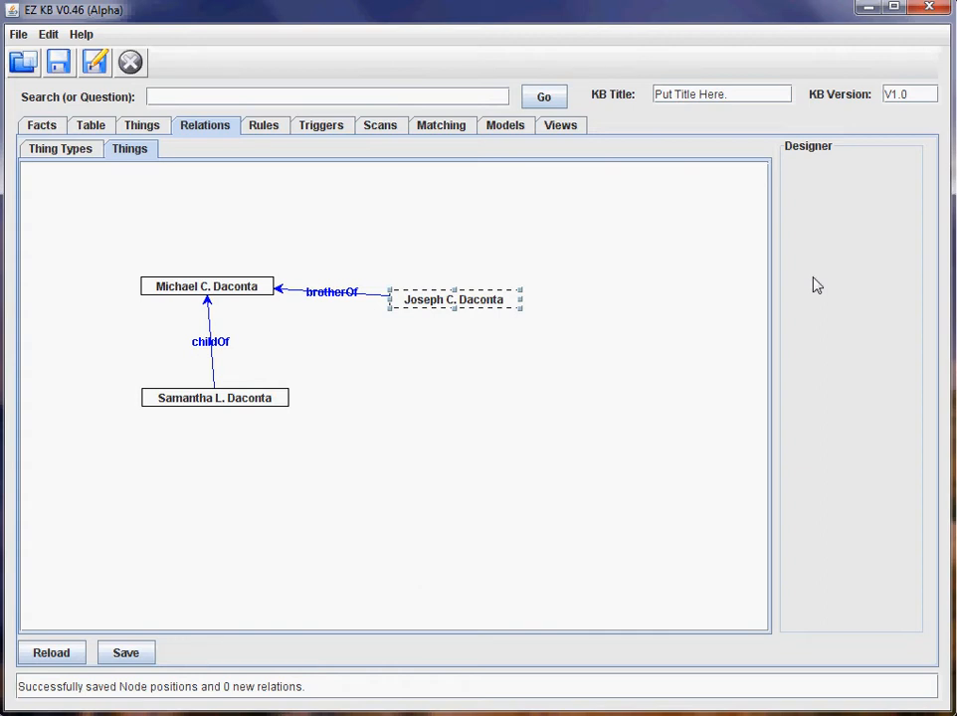
Save the two new relations from the relations graph as facts.
click(265, 126)
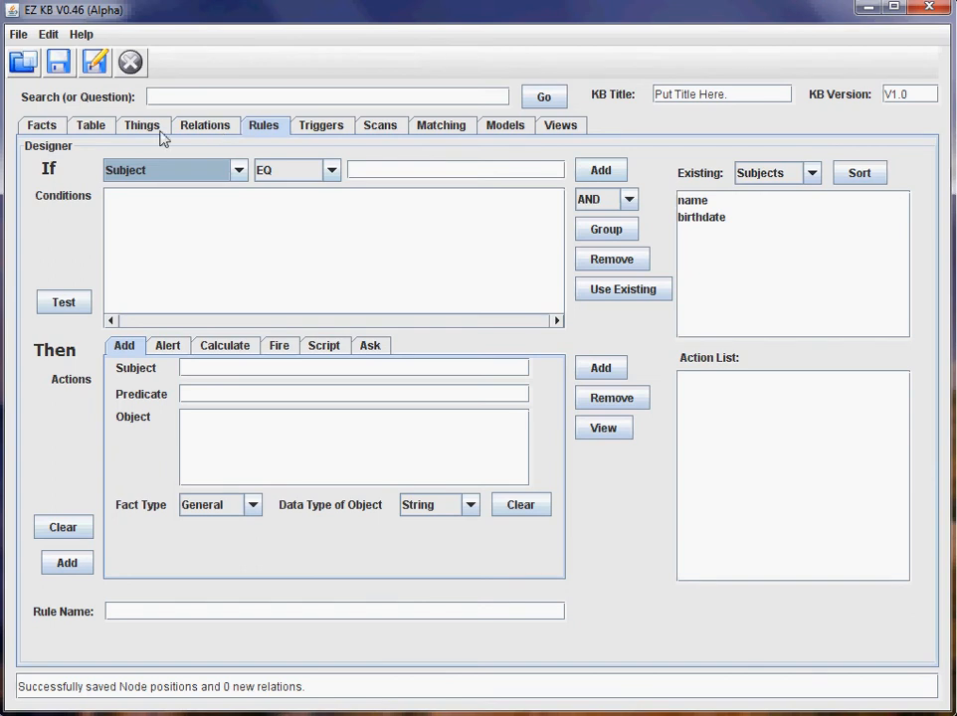
click(103, 132)
scroll(424, 437, down, 1)
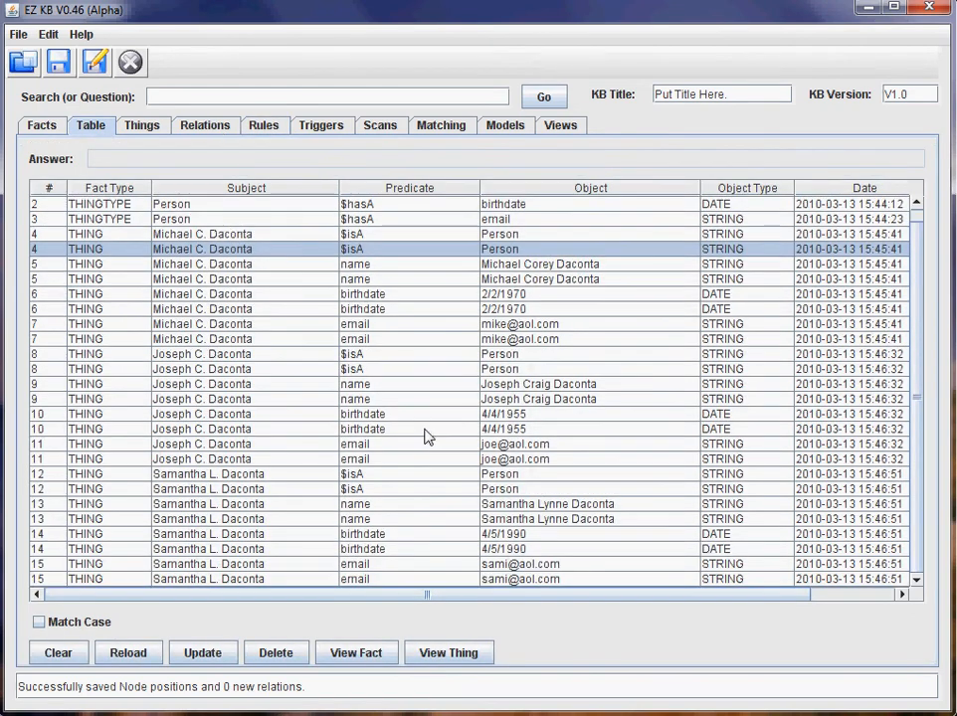
click(205, 128)
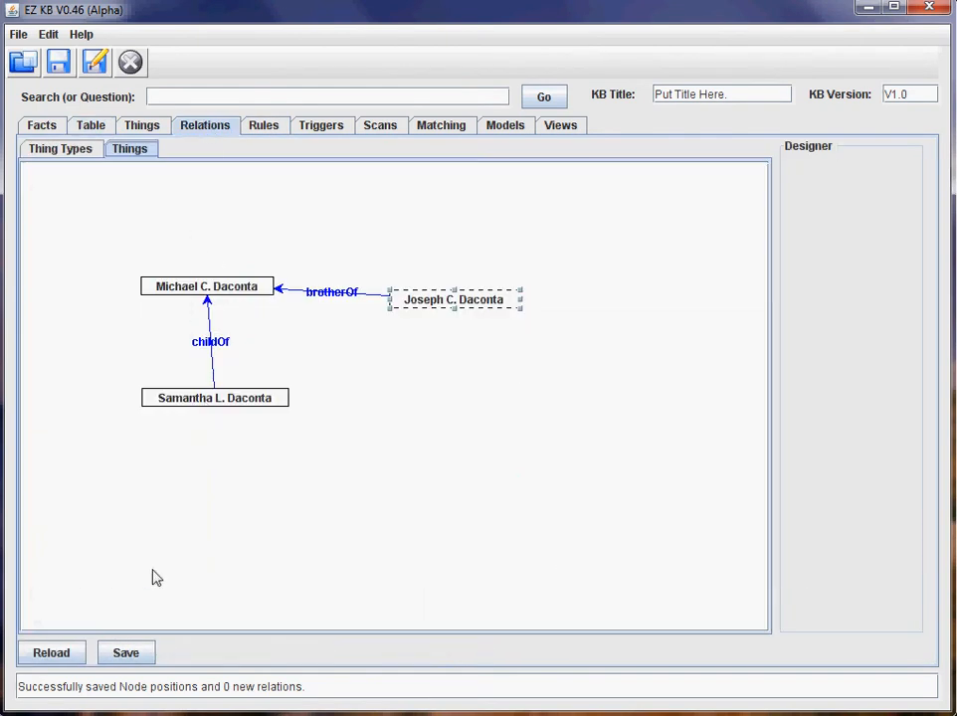
click(128, 654)
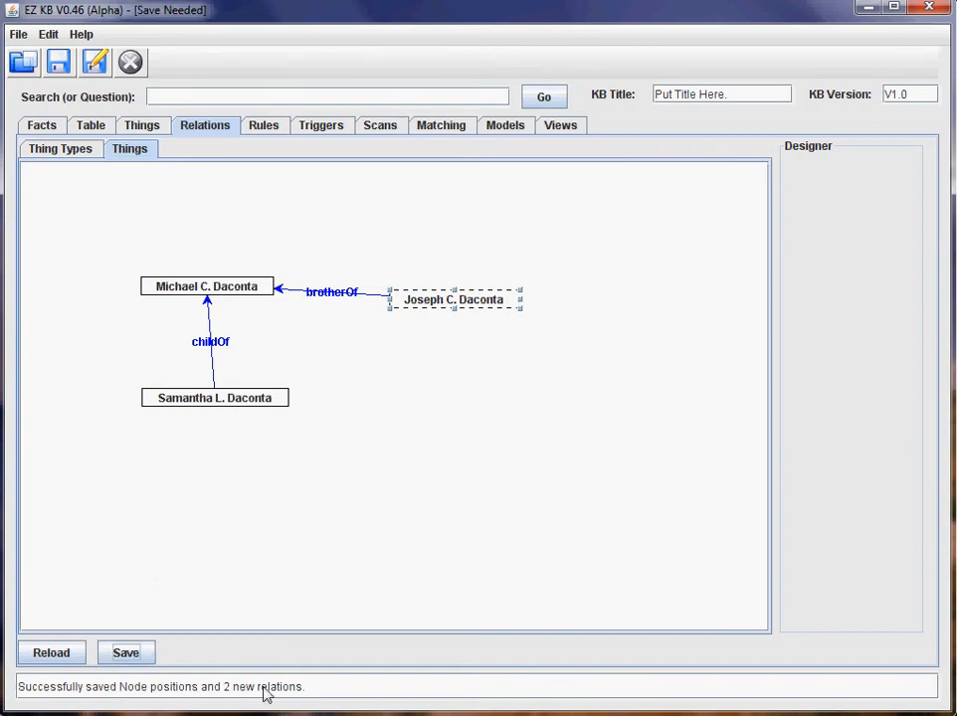
Check the new childOf and brotherOf facts in table rows 16 and 17.
click(99, 127)
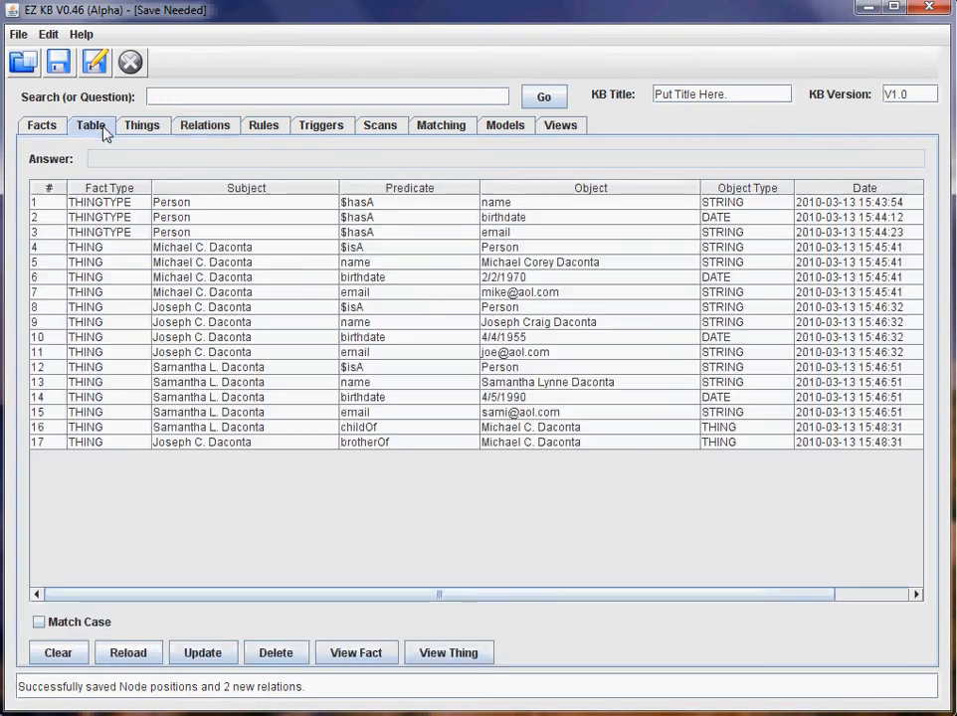
click(186, 430)
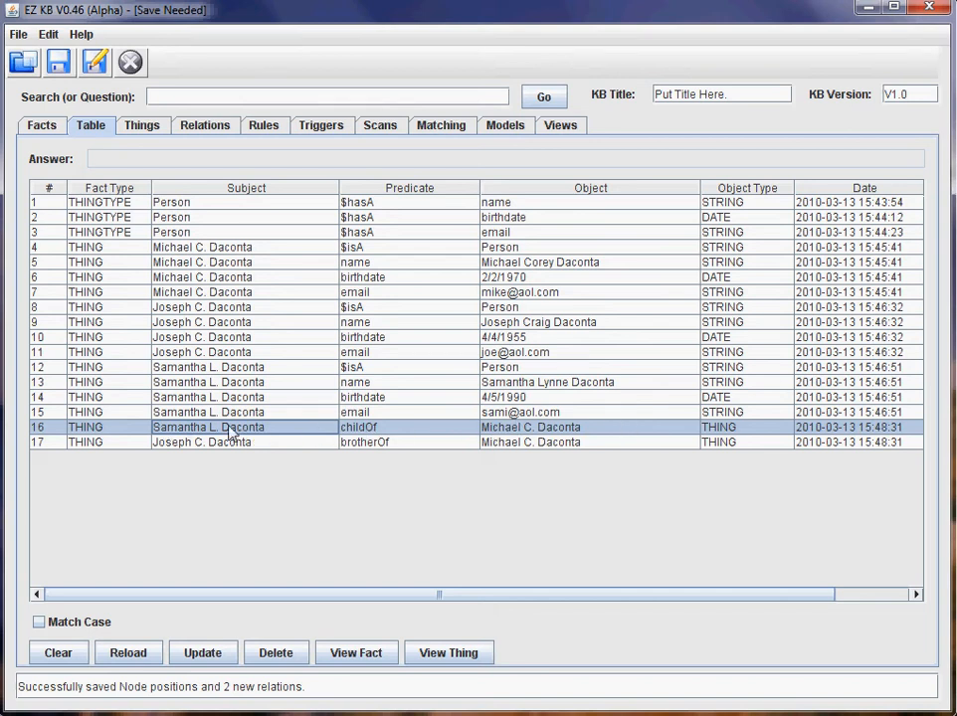
click(199, 444)
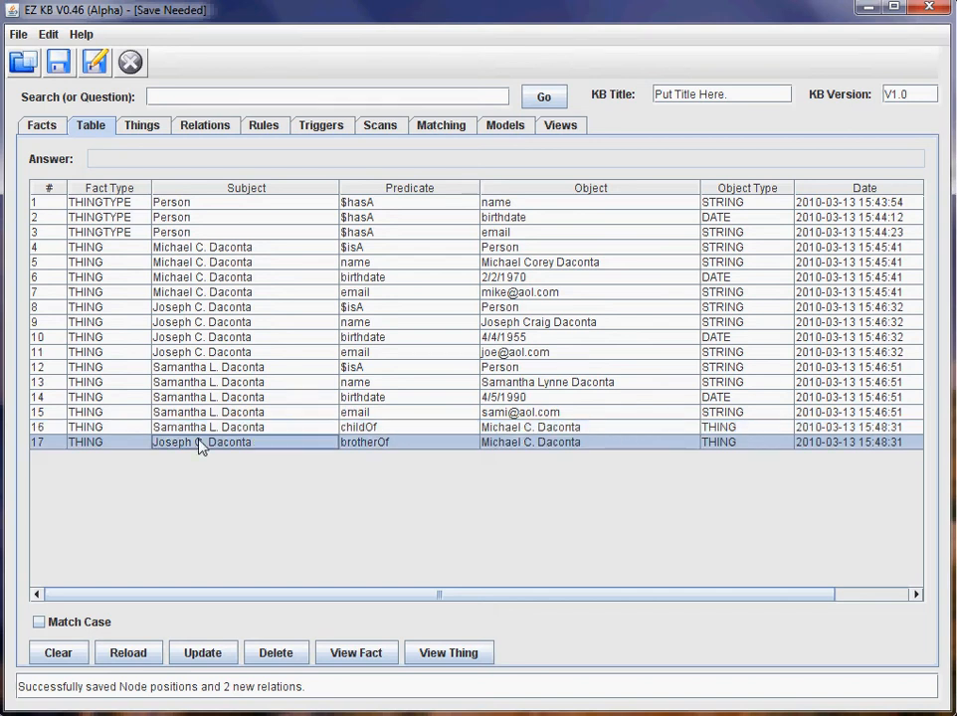
click(221, 132)
click(270, 132)
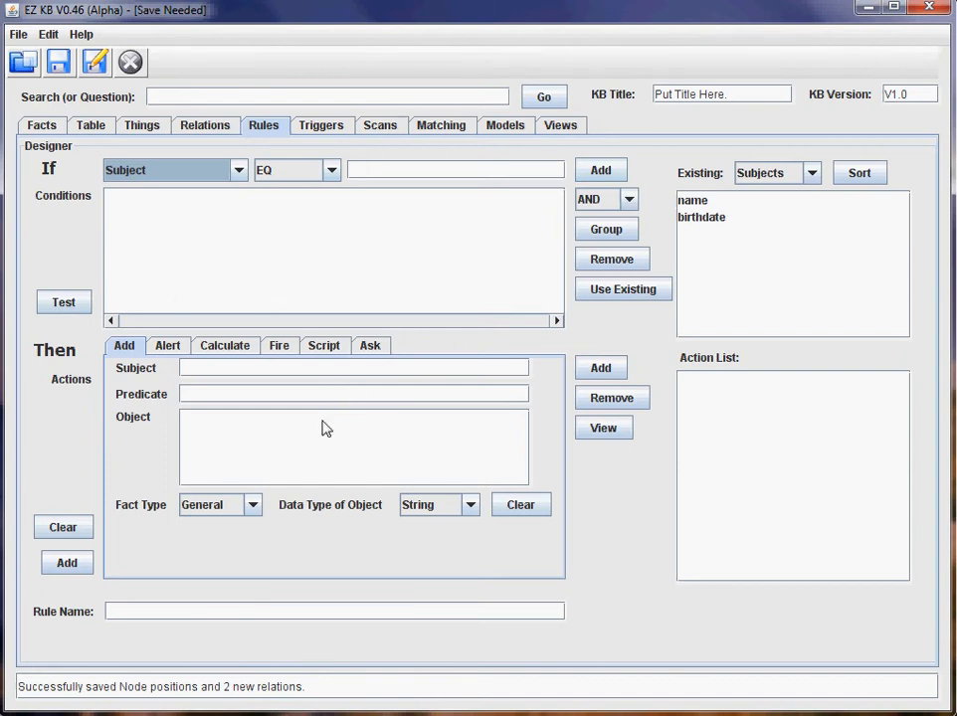
Add the condition Subject EQ X? to the new rule.
click(360, 175)
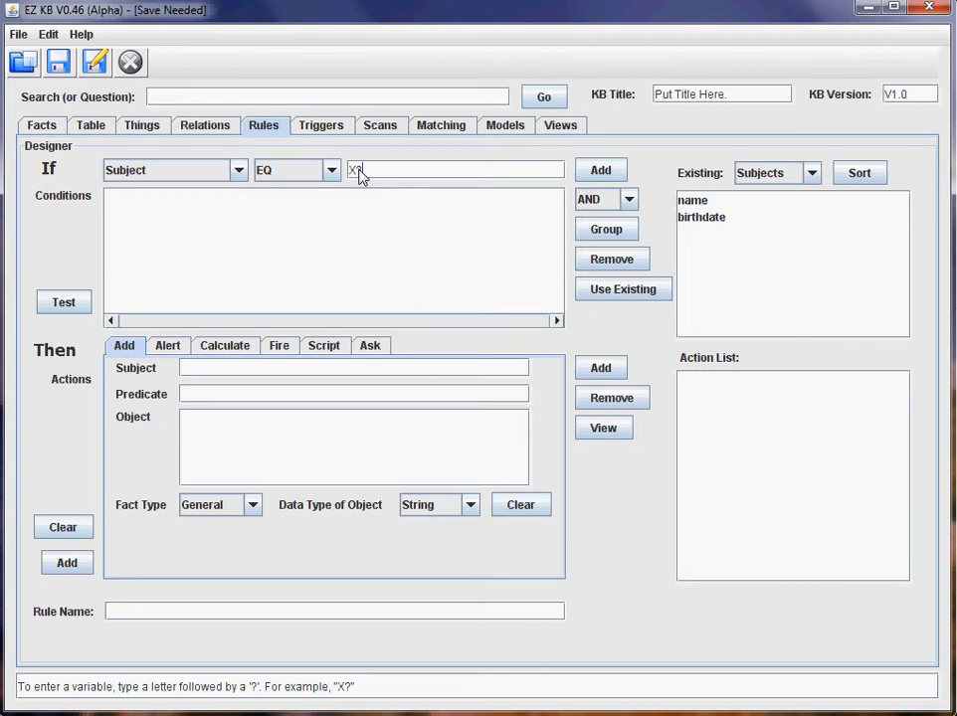
click(48, 128)
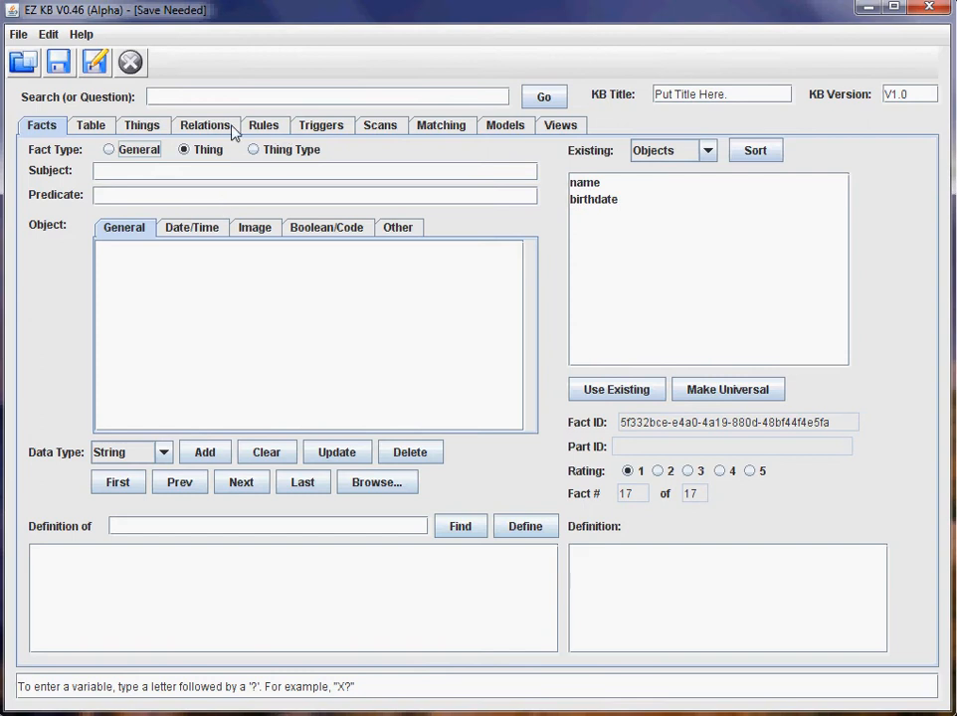
click(263, 127)
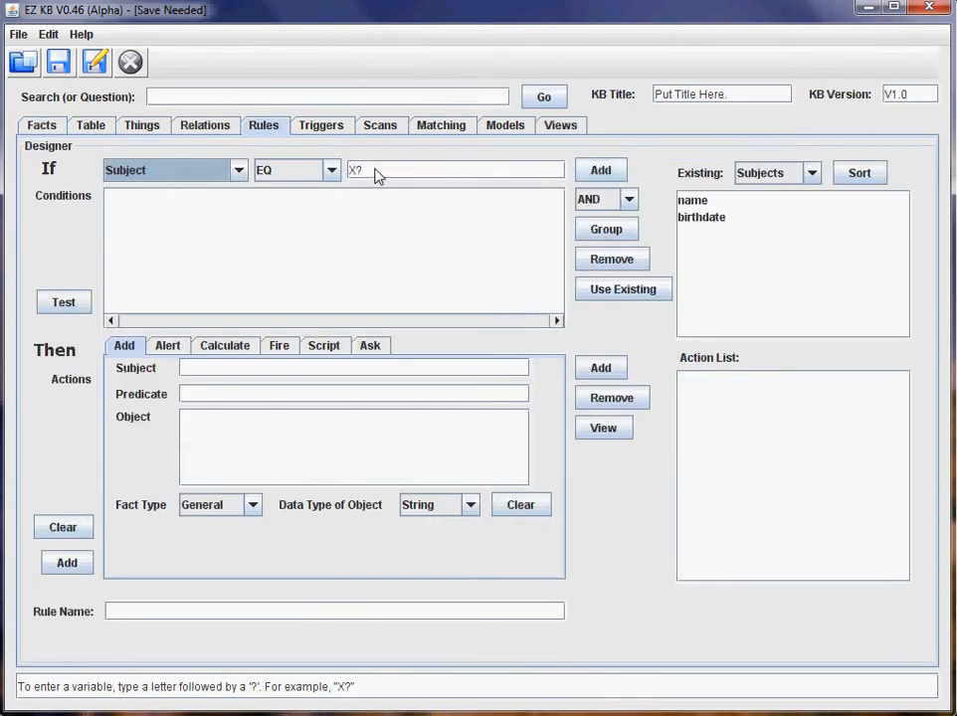
click(591, 174)
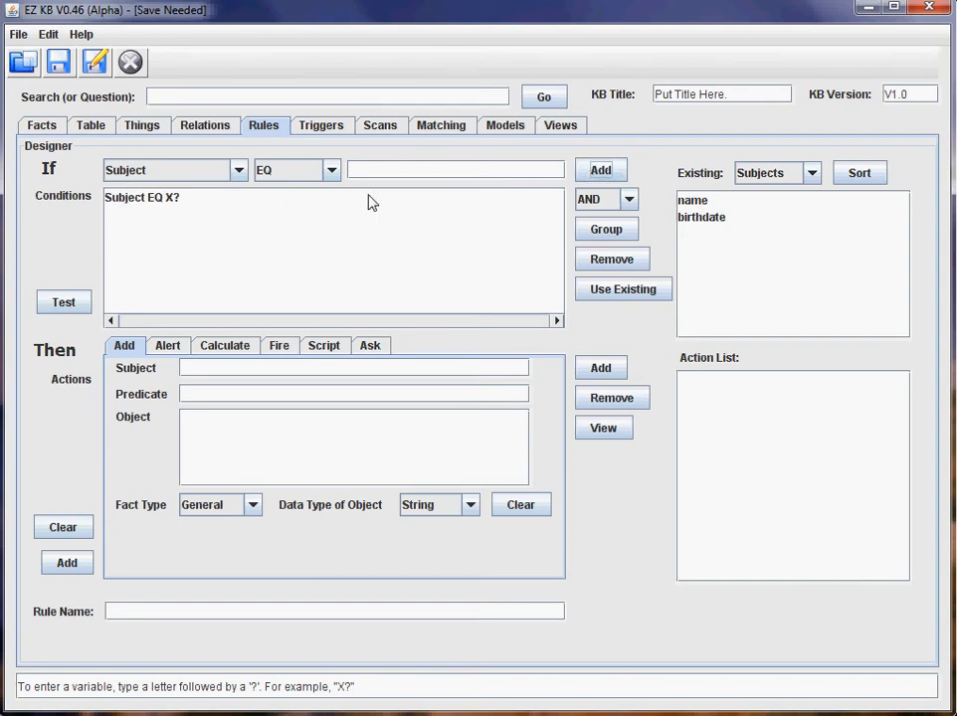
Add the condition Predicate EQ brotherOf, picked from the existing predicates.
click(235, 173)
click(221, 207)
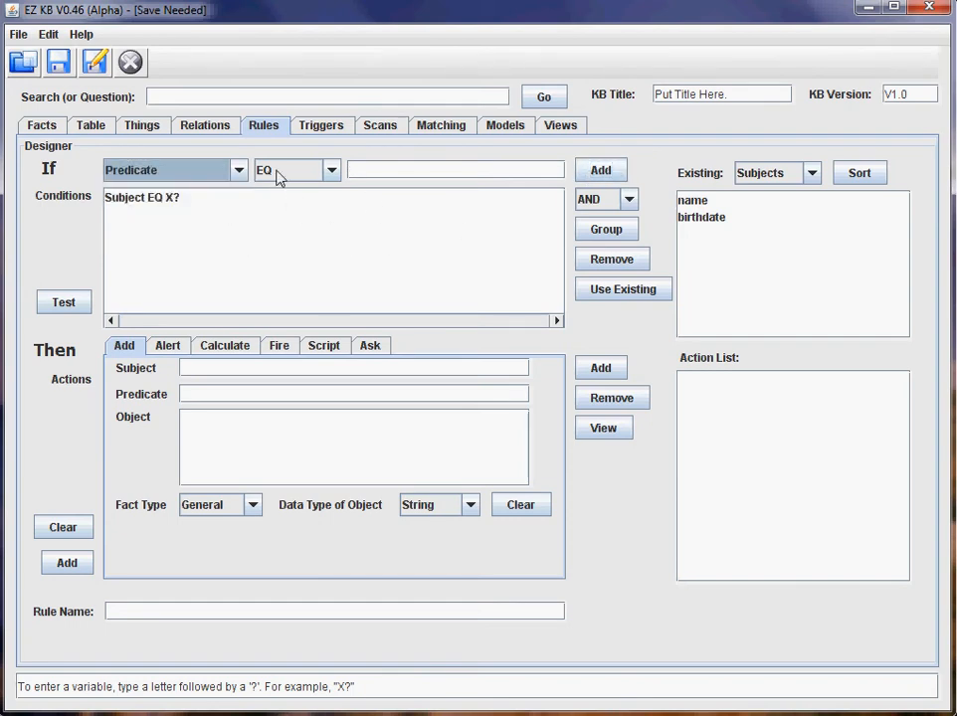
click(758, 177)
click(760, 212)
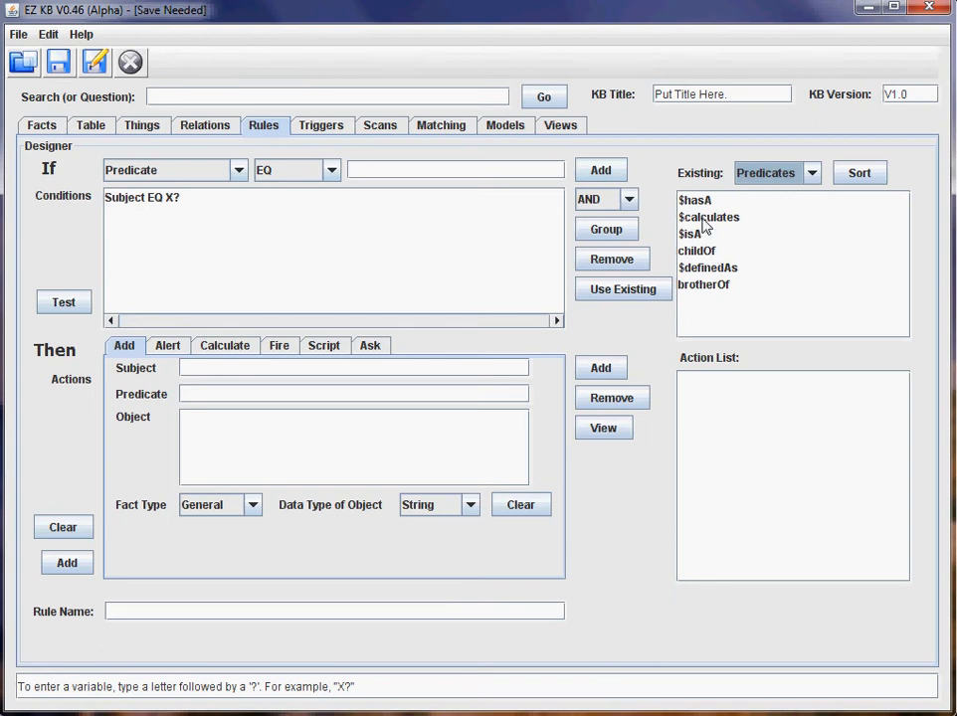
click(708, 284)
click(628, 290)
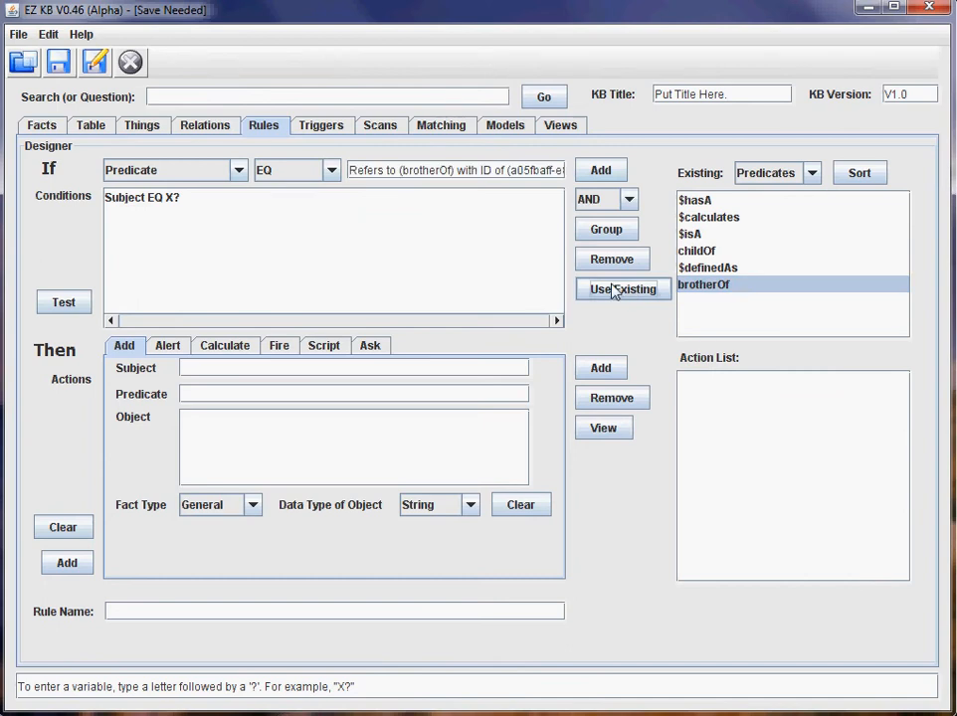
click(591, 174)
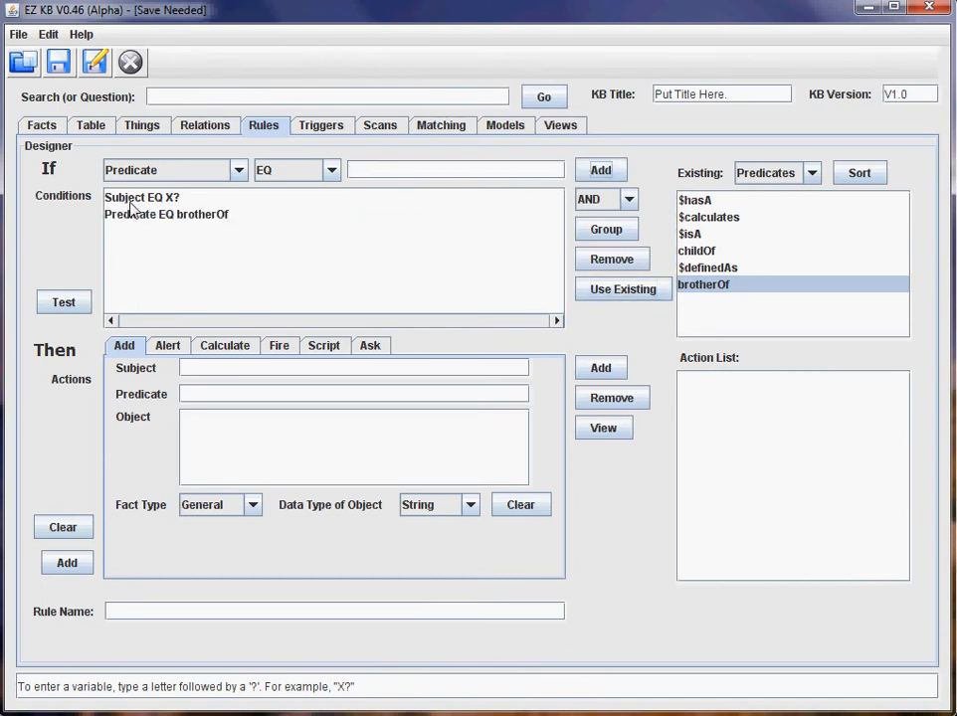
Add the condition Object EQ the first person, picked from the existing subjects.
click(238, 172)
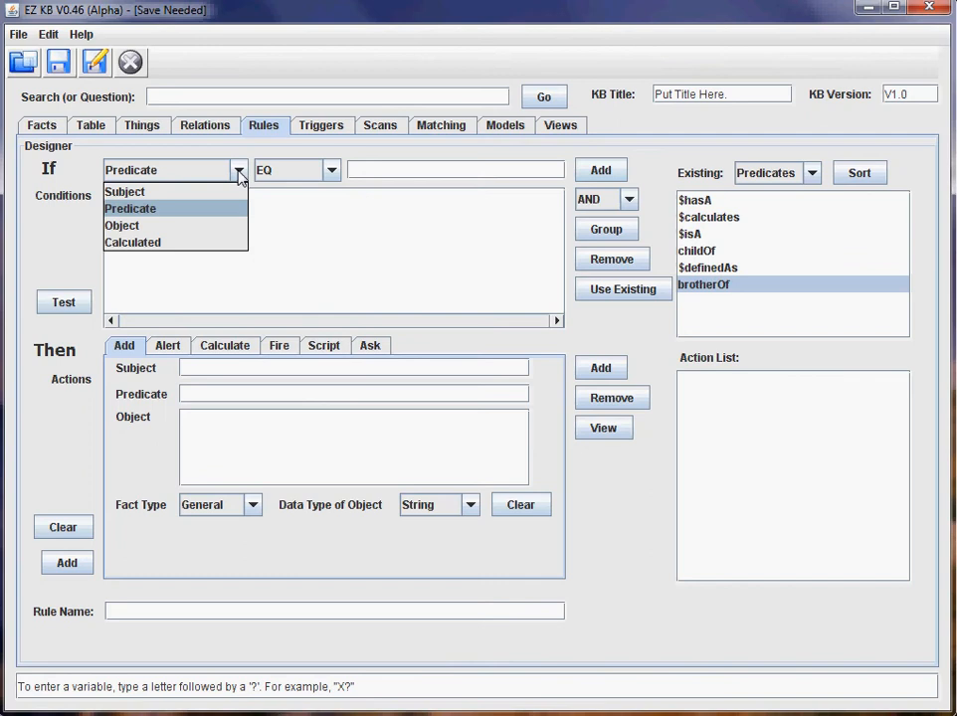
click(208, 226)
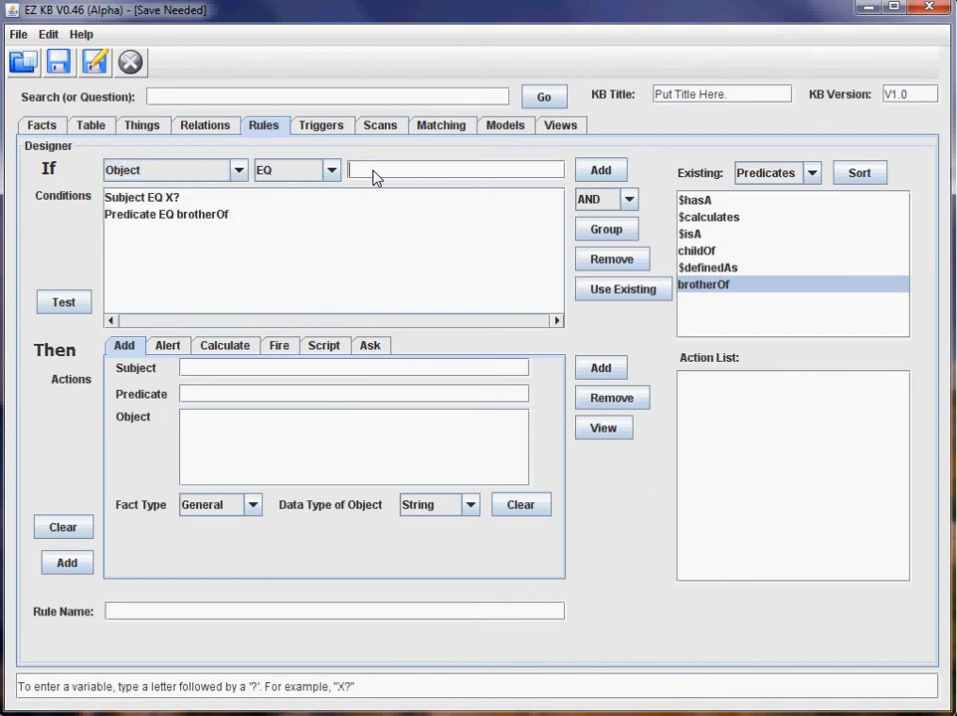
click(768, 181)
click(759, 195)
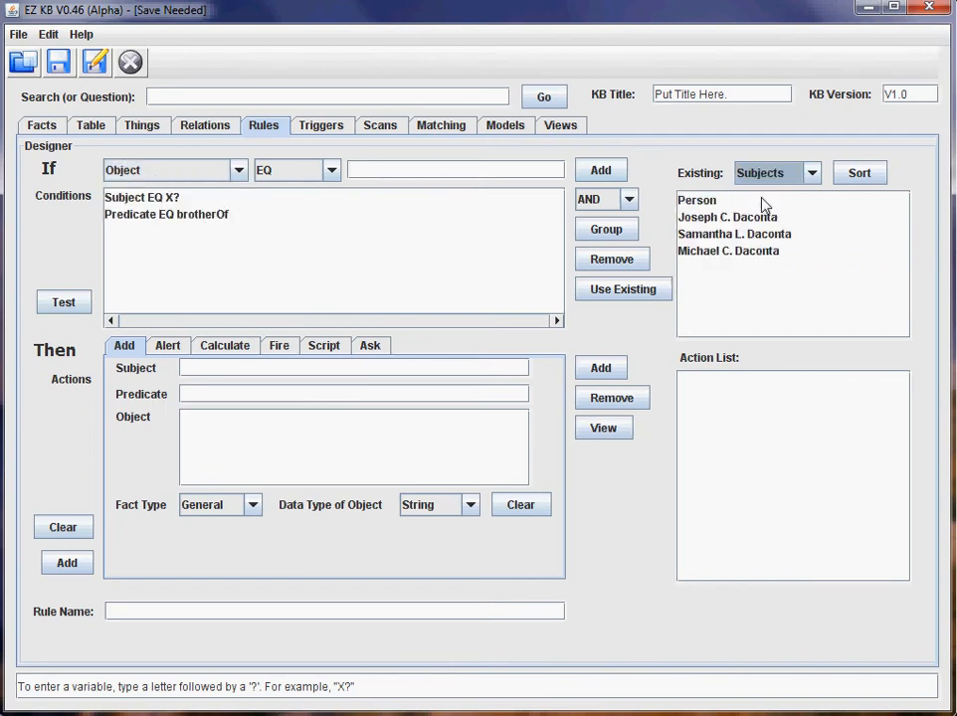
click(725, 251)
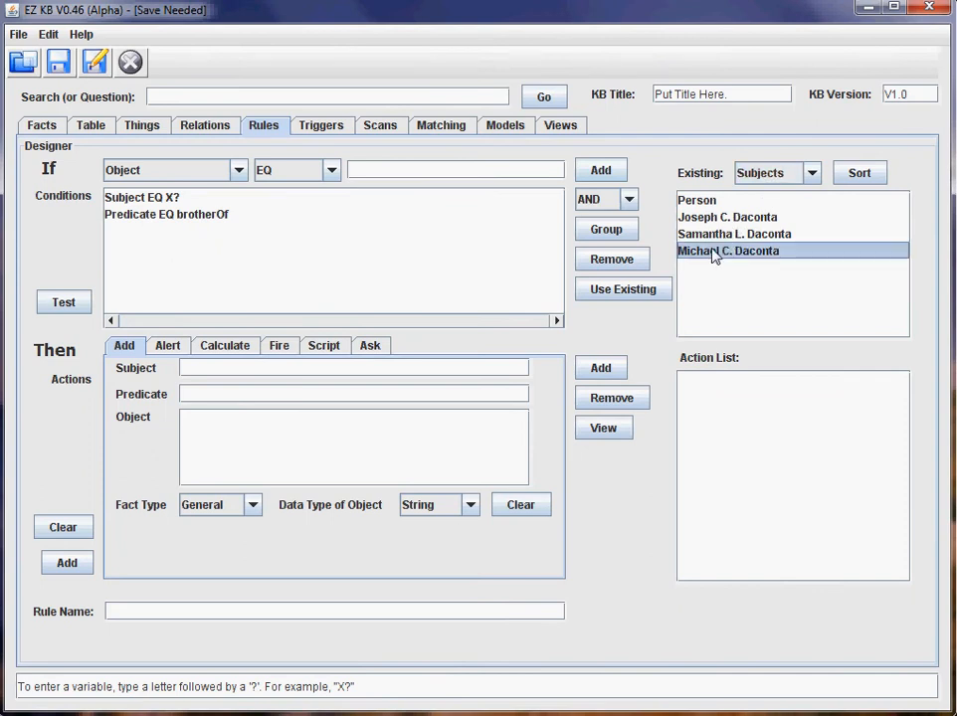
click(647, 288)
click(601, 170)
Group all three conditions into one TRIPLE and test it, matching 1 fact.
click(202, 203)
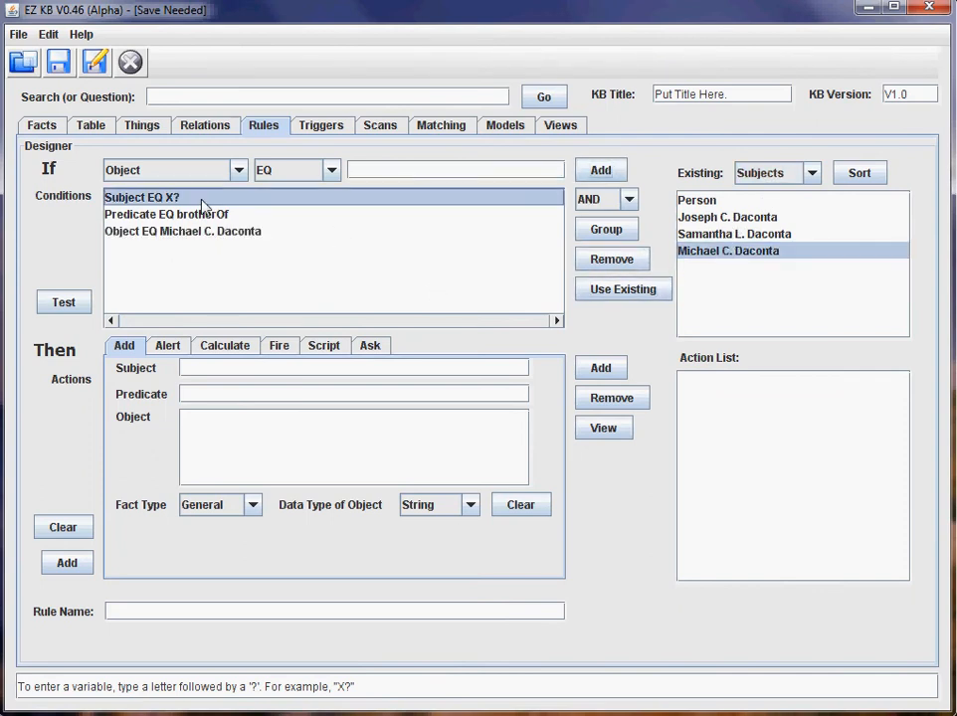
shift+click(224, 235)
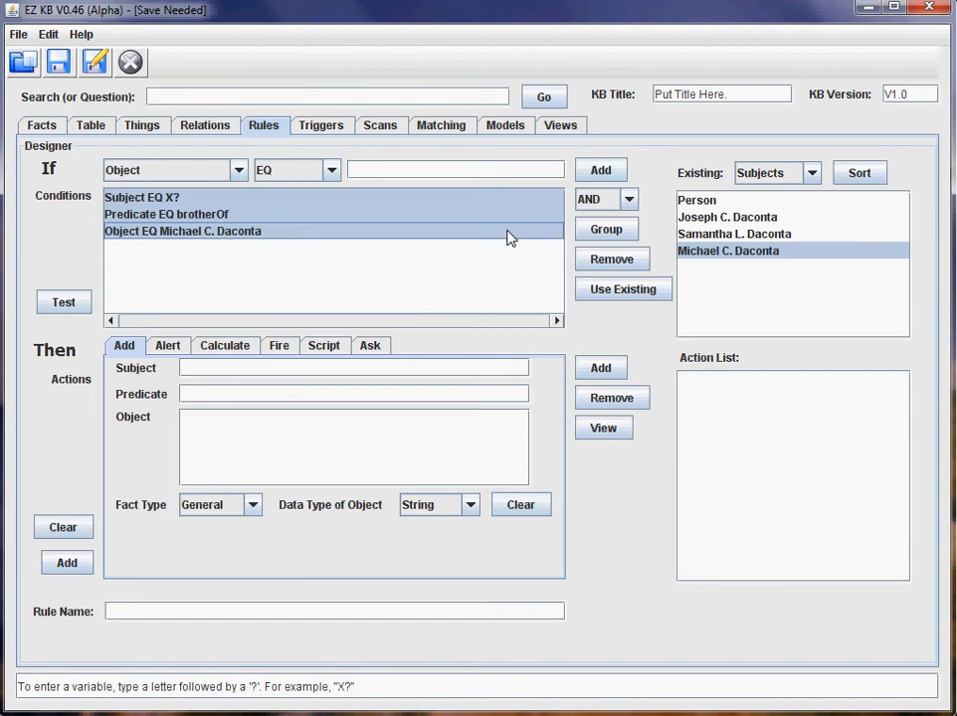
click(602, 203)
click(594, 255)
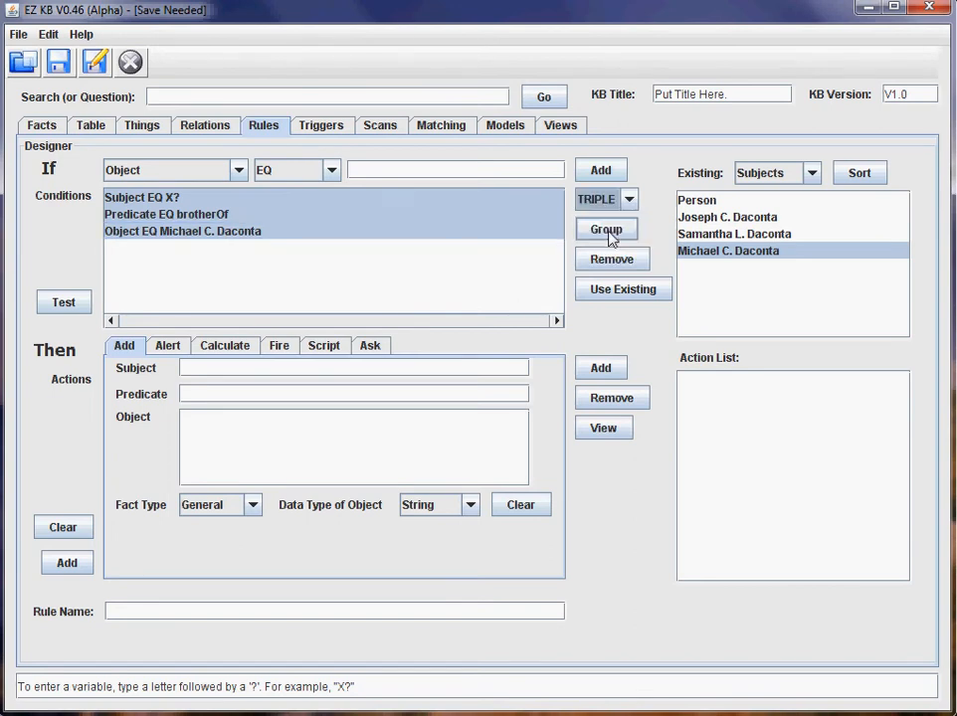
click(607, 235)
click(321, 201)
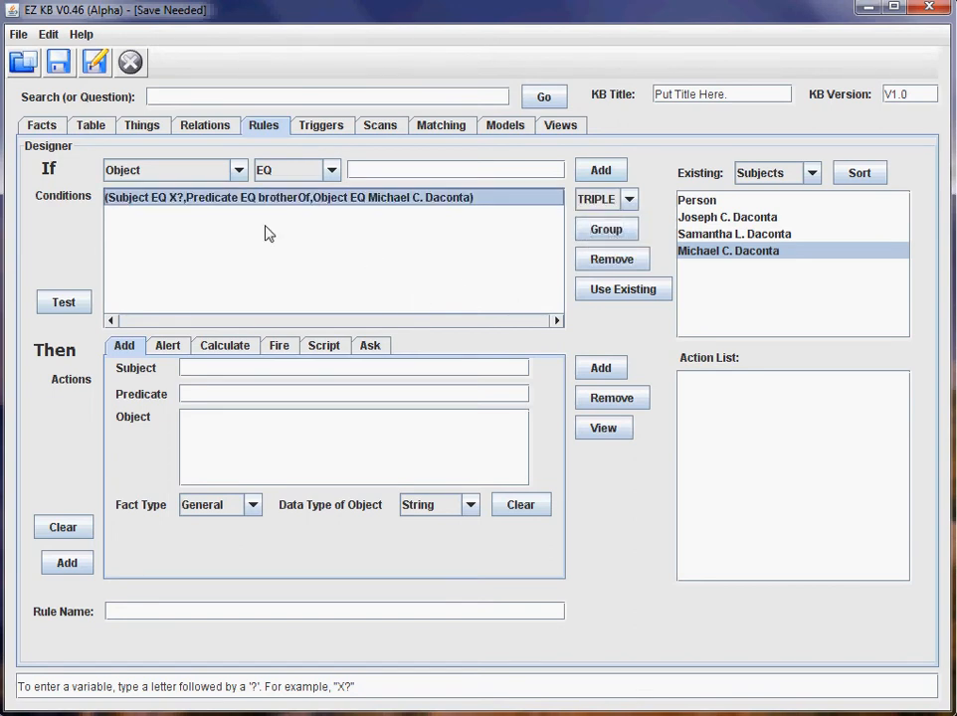
click(60, 304)
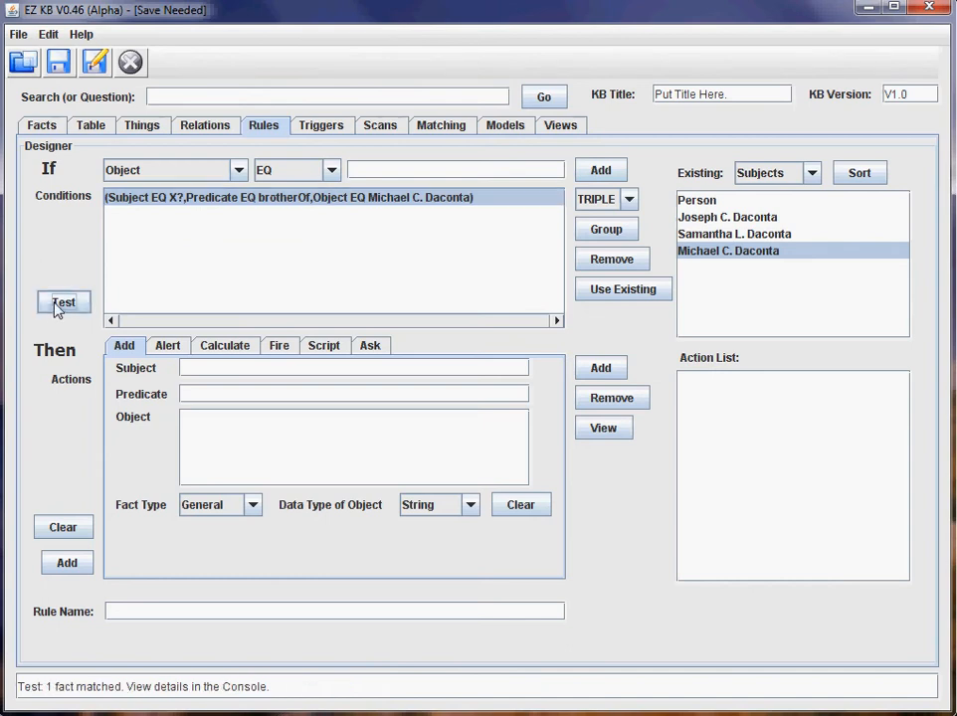
click(322, 126)
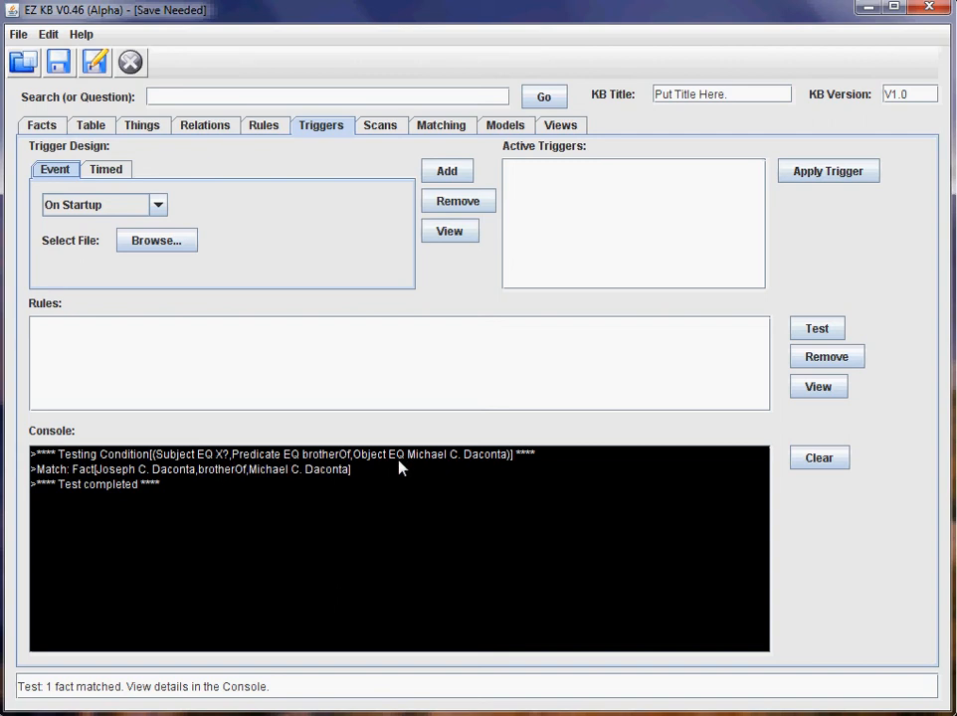
click(97, 128)
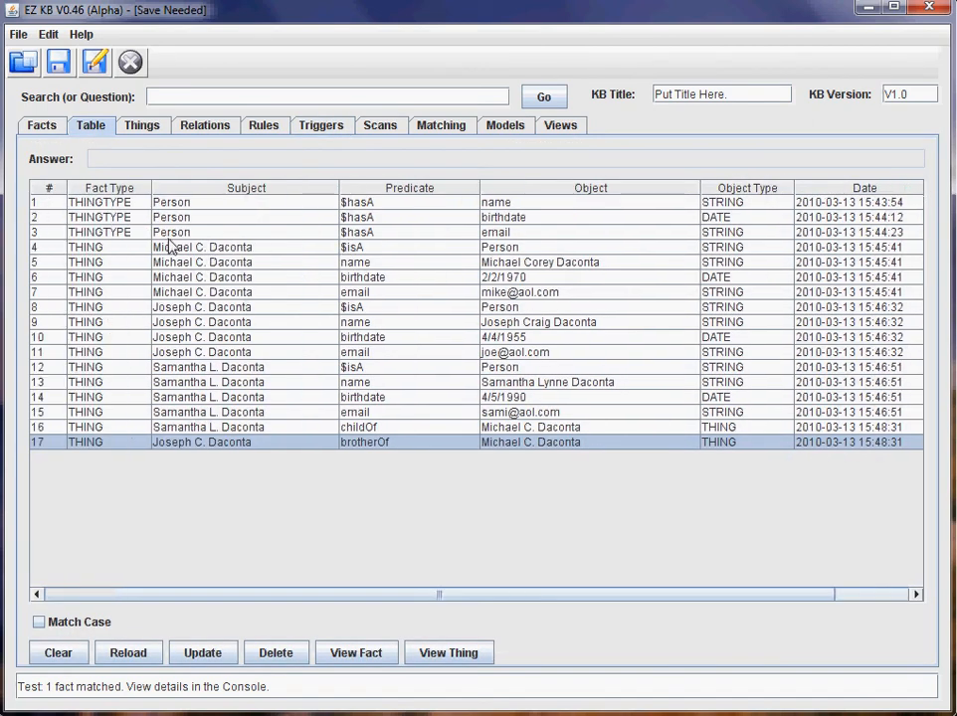
click(321, 127)
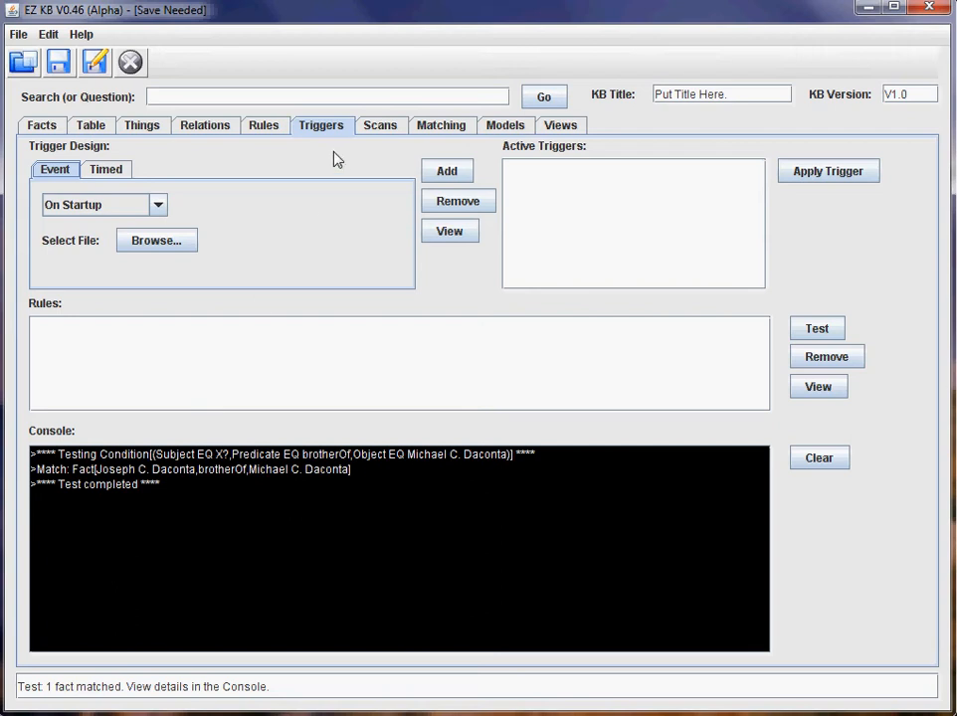
click(267, 129)
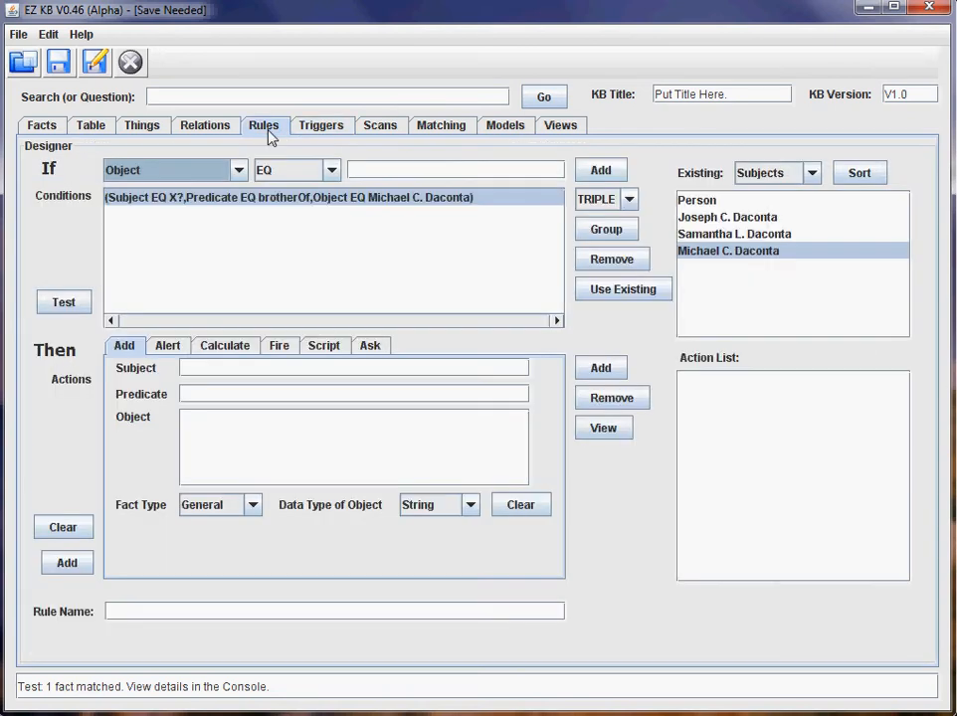
Add the condition Subject EQ Y?
click(209, 179)
click(199, 191)
click(377, 178)
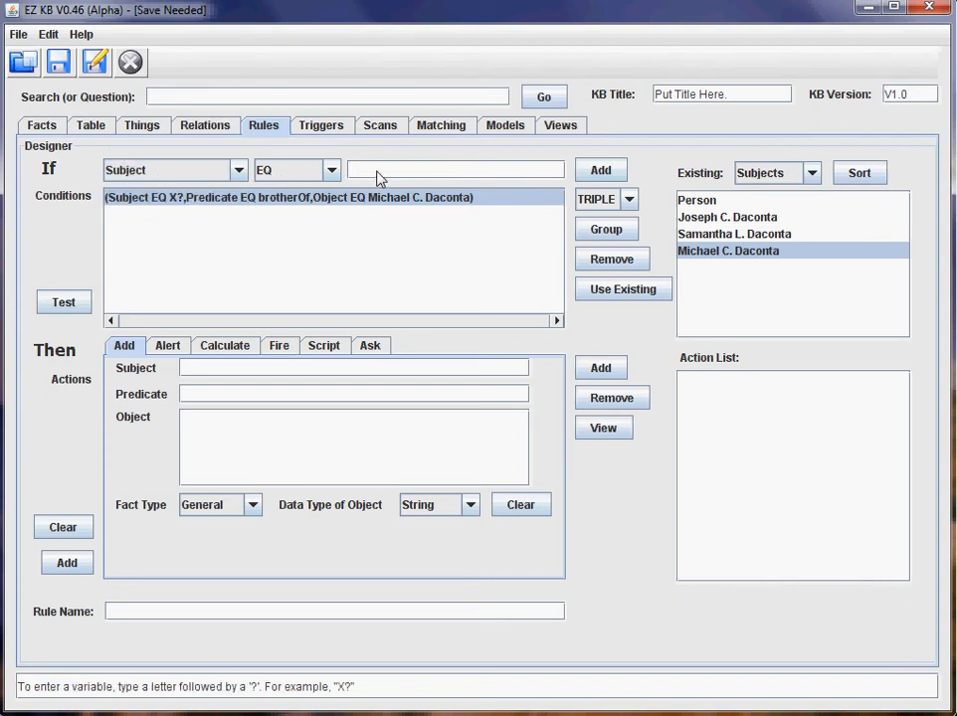
text(Y?)
click(603, 176)
Add the condition Predicate EQ childOf, picked from the existing predicates.
click(231, 175)
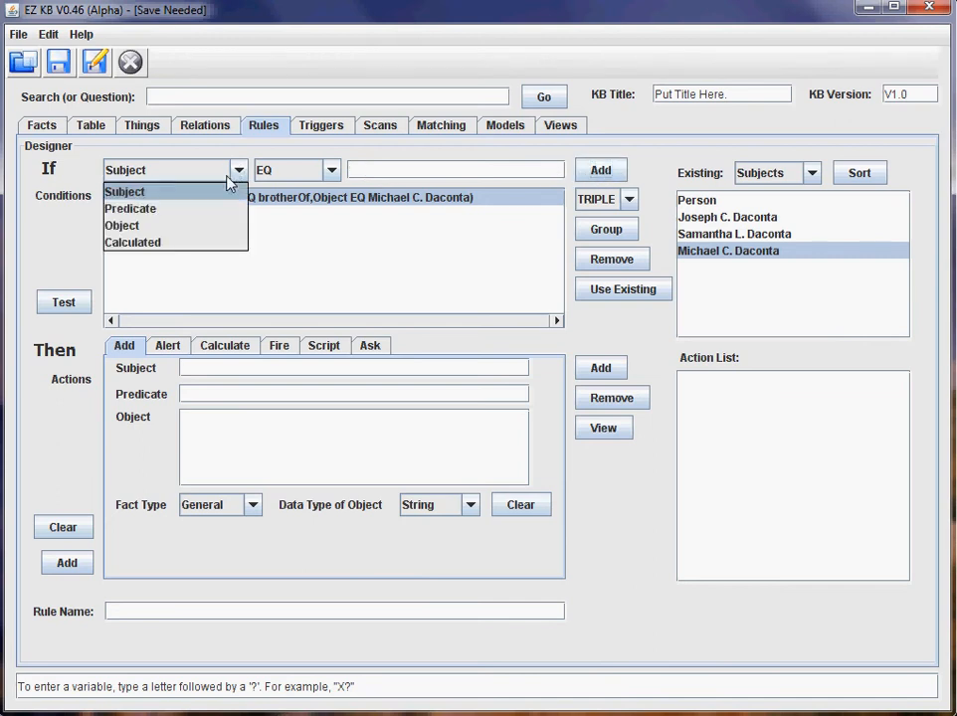
click(207, 207)
click(774, 174)
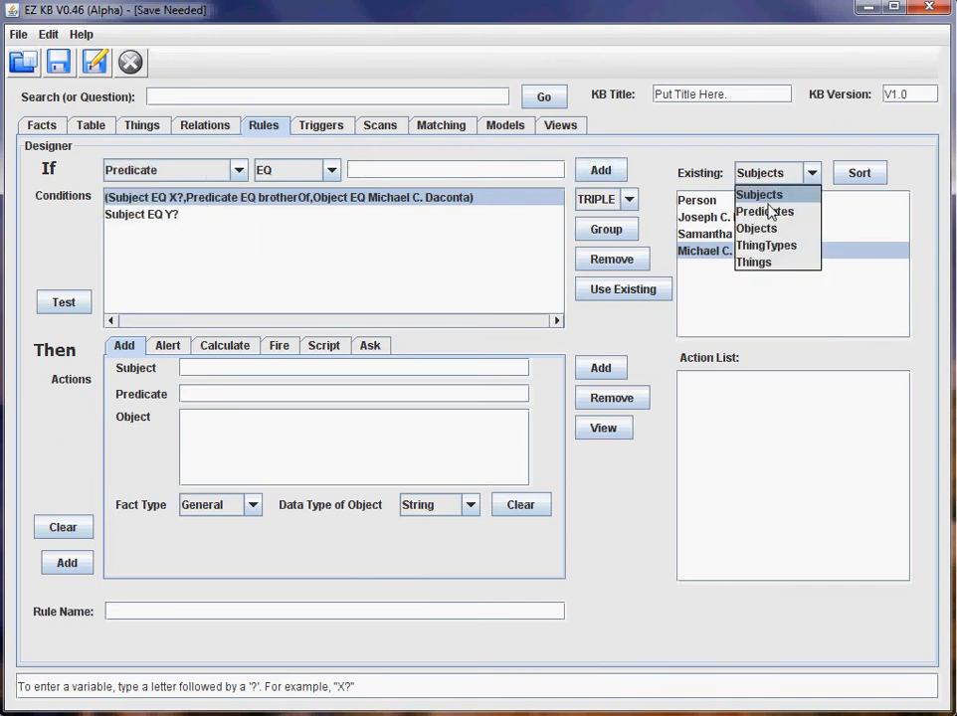
click(773, 212)
click(702, 251)
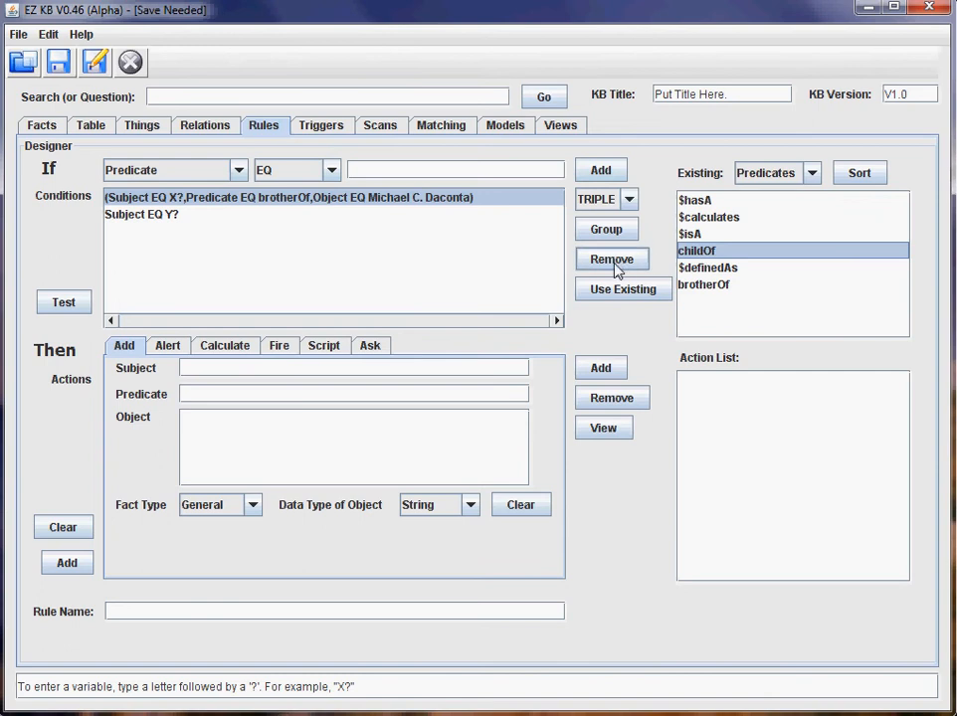
click(622, 291)
click(600, 172)
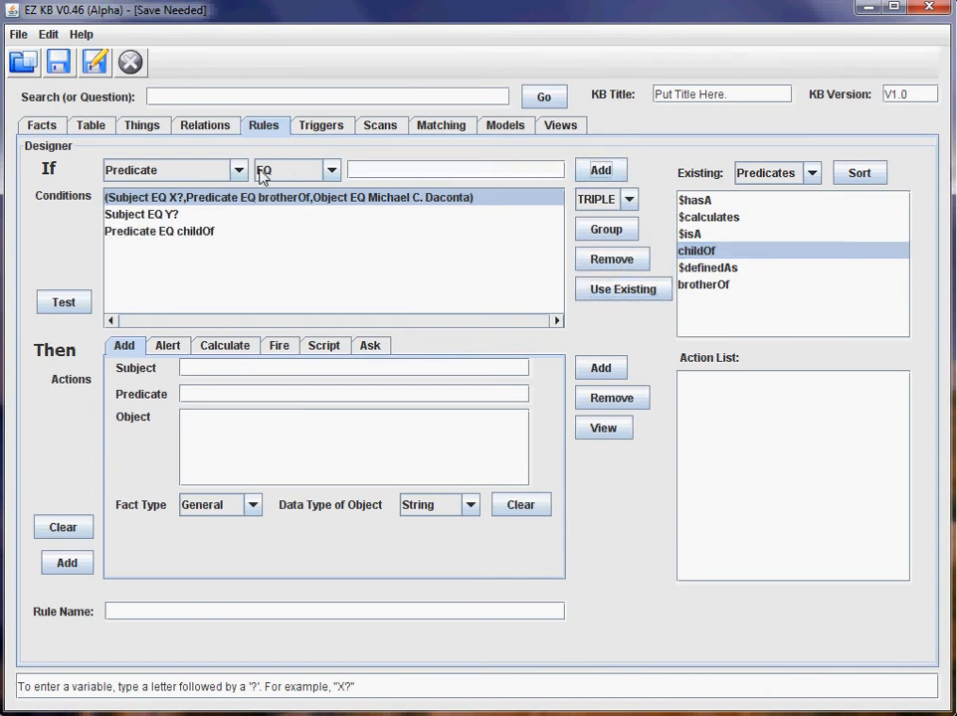
Add the condition Object EQ the first person, picked from the existing subjects.
click(236, 170)
click(202, 232)
click(812, 173)
click(756, 194)
click(713, 253)
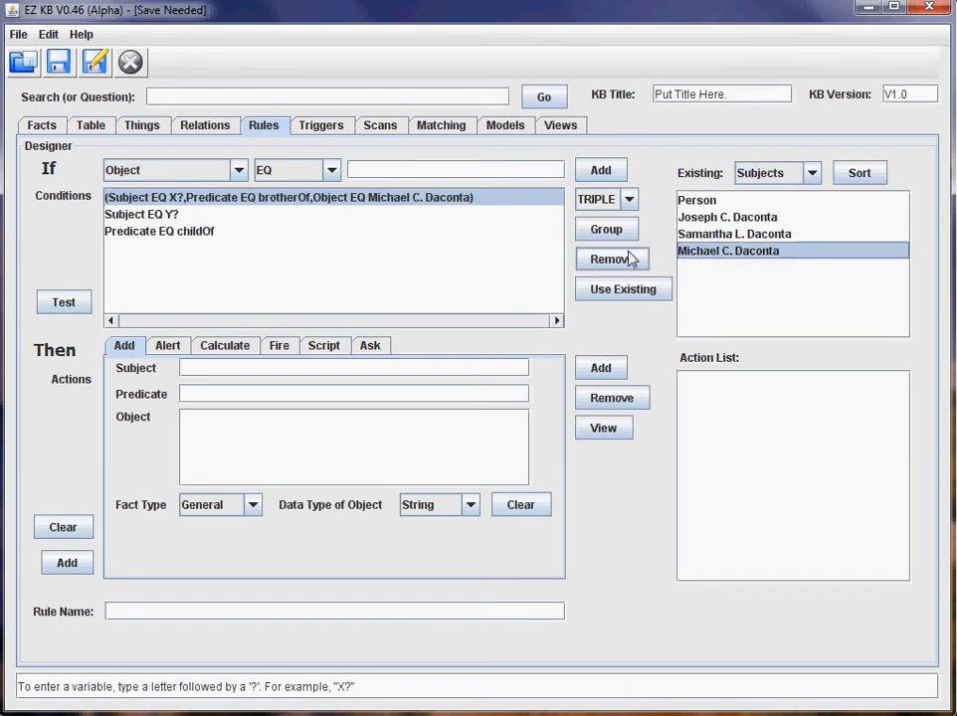
click(607, 288)
click(600, 172)
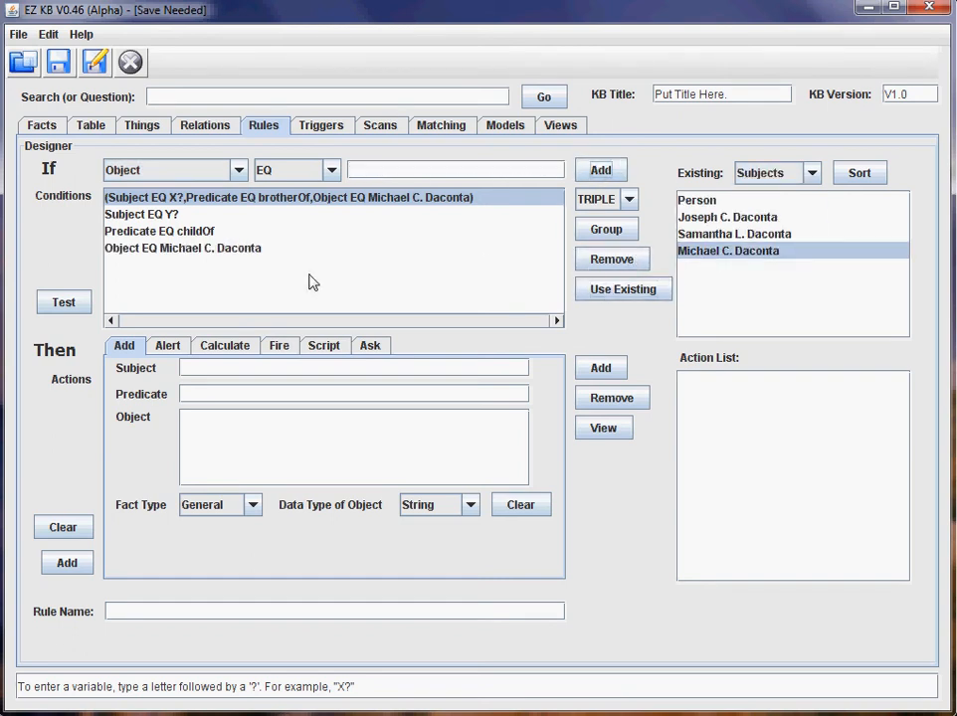
Group the childOf conditions into a triple, AND it with the brotherOf triple, and test.
drag(134, 215, 134, 256)
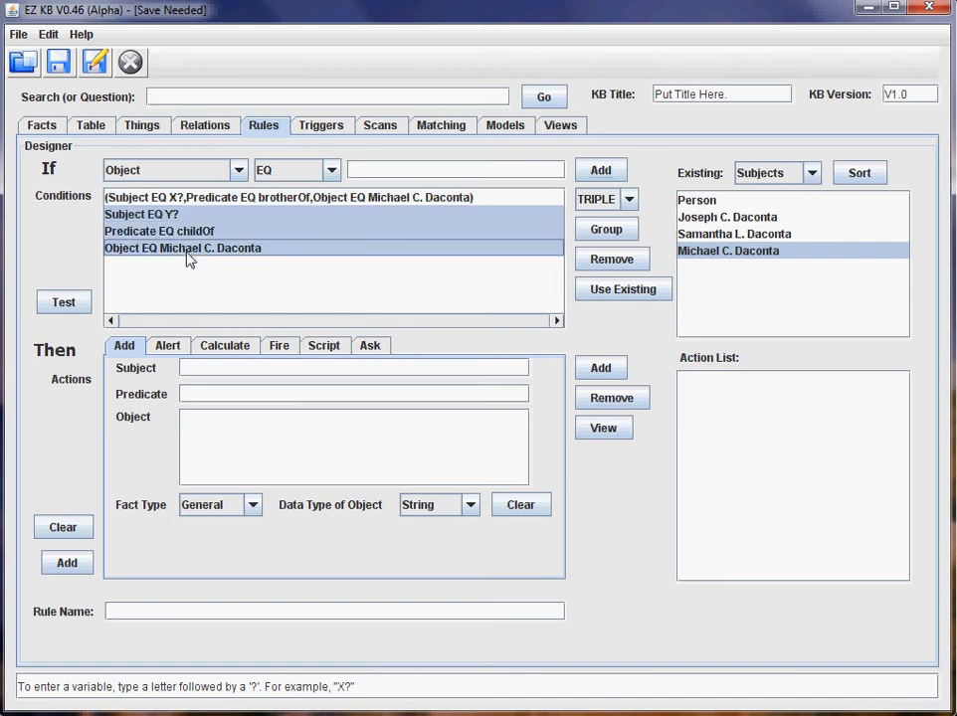
click(604, 230)
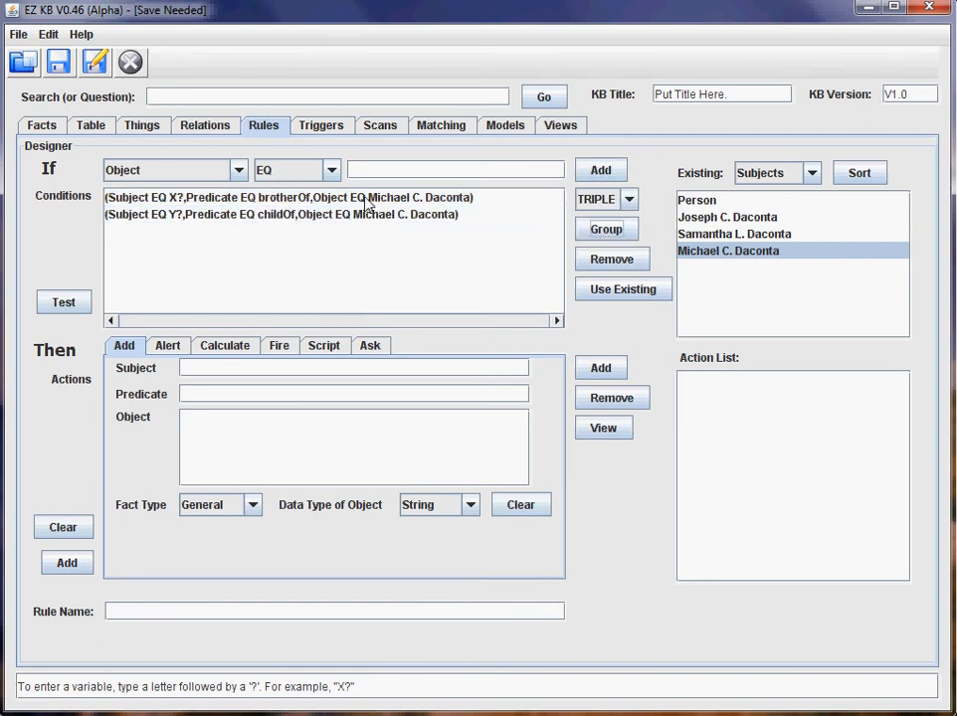
drag(365, 198, 367, 215)
click(597, 202)
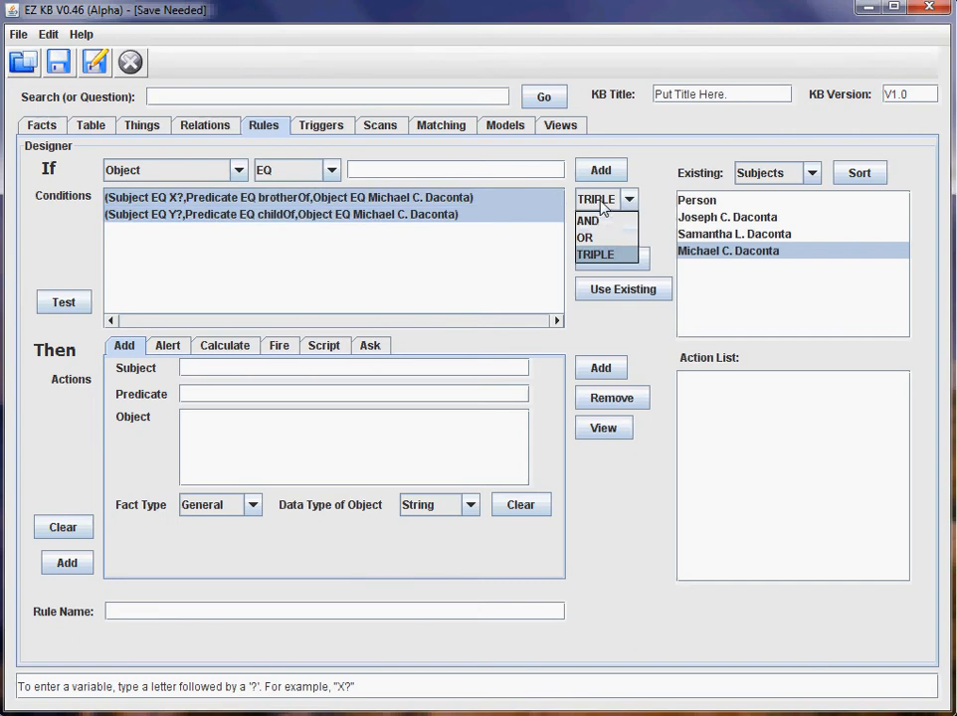
click(589, 220)
click(605, 229)
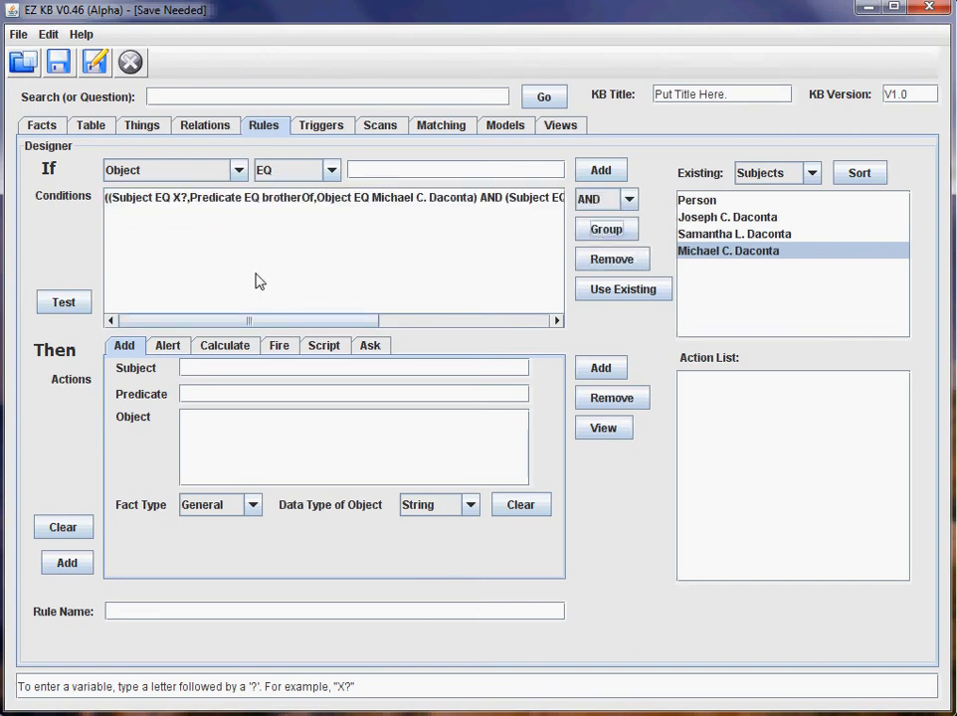
click(216, 199)
click(71, 301)
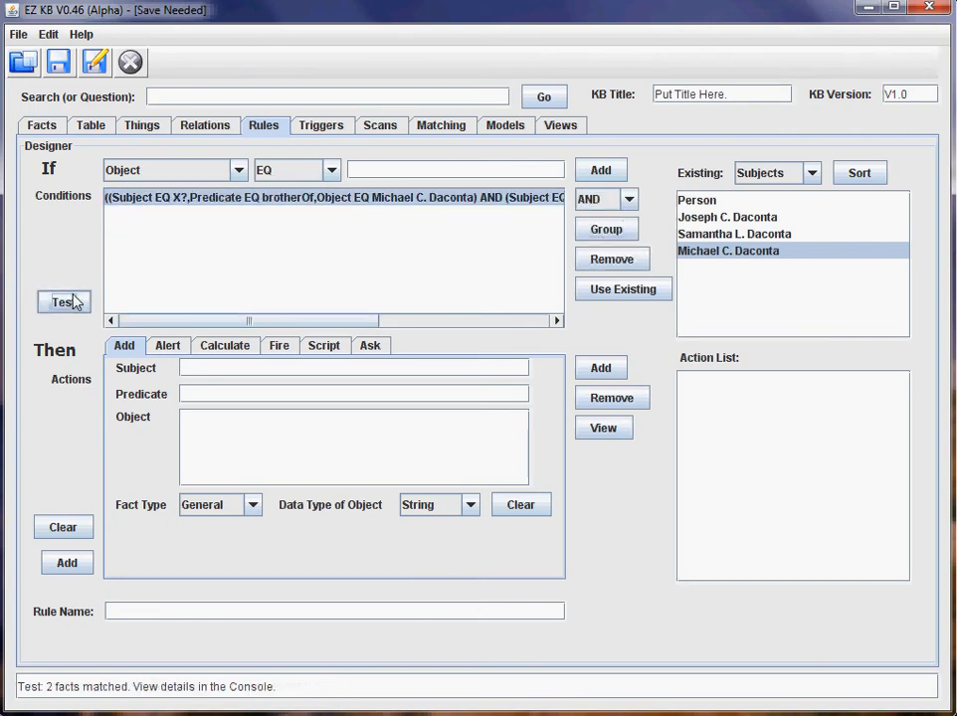
click(321, 127)
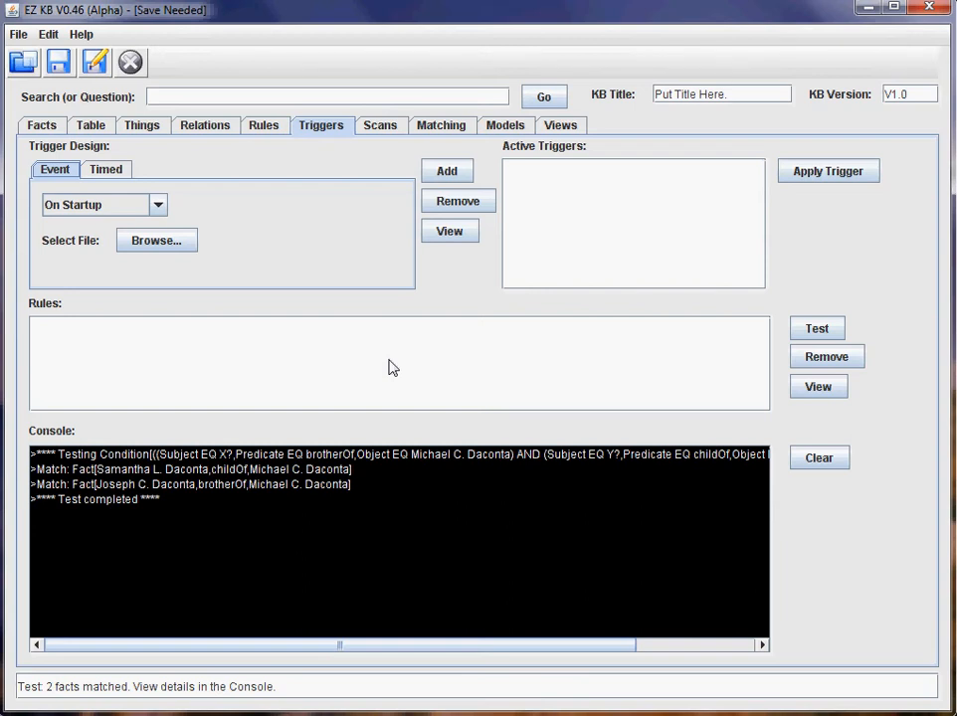
click(251, 130)
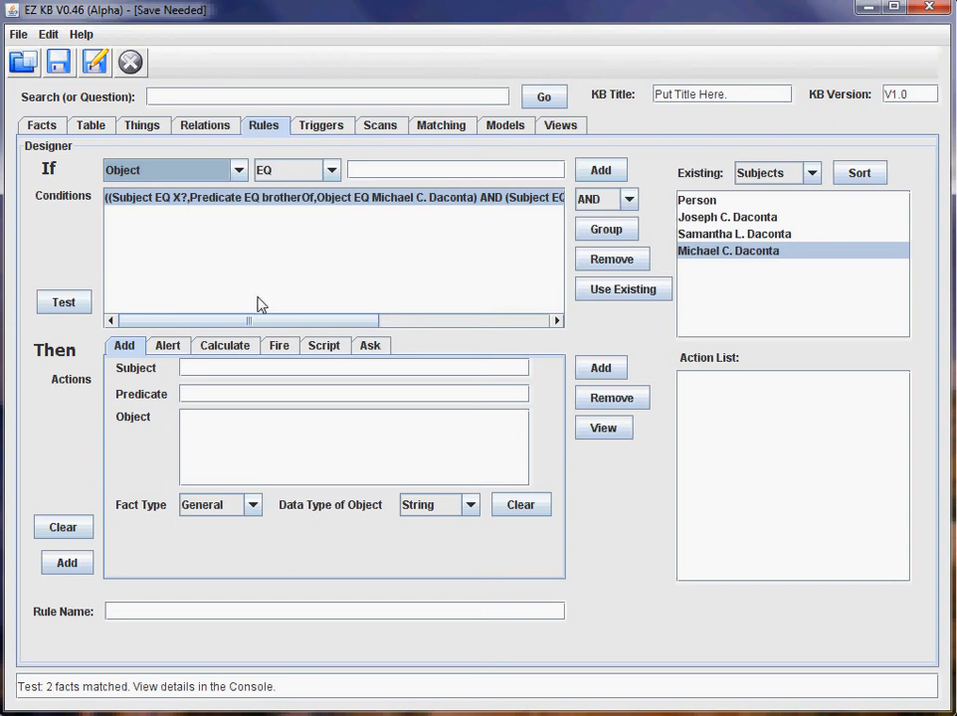
Set the rule's action to an Email alert.
click(170, 354)
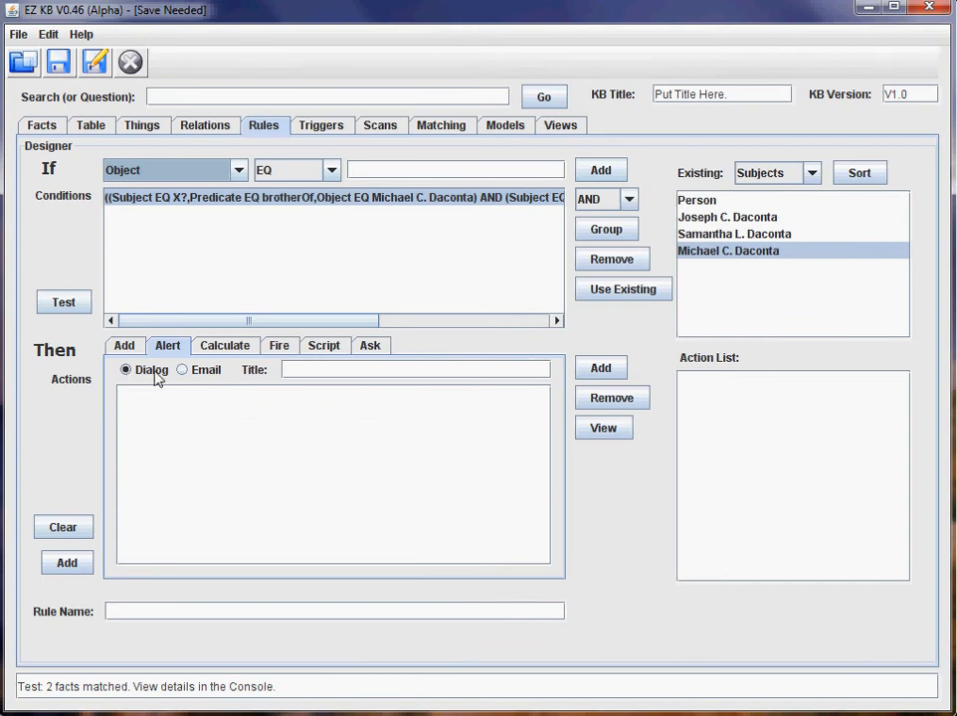
click(183, 372)
click(132, 375)
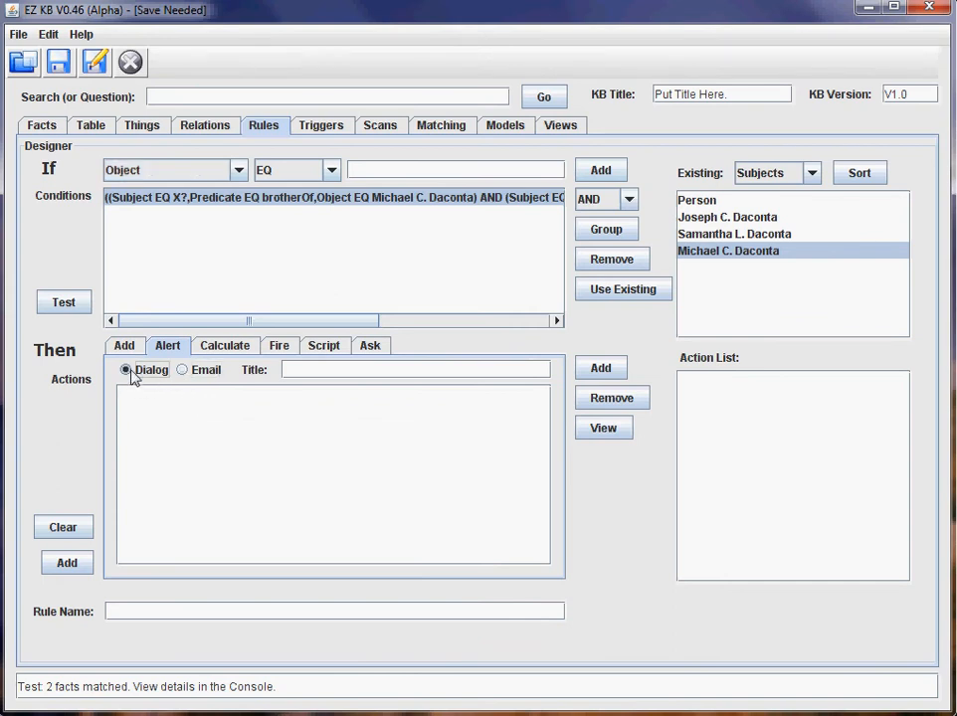
click(183, 371)
Review the email account settings in Edit > Options and apply them.
click(48, 32)
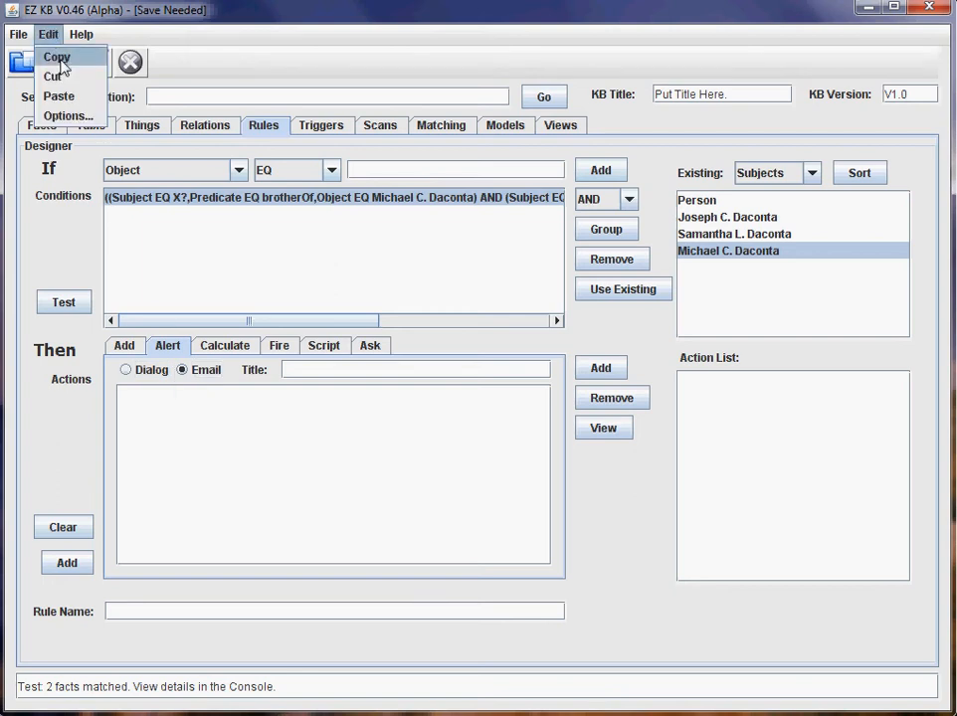
click(66, 116)
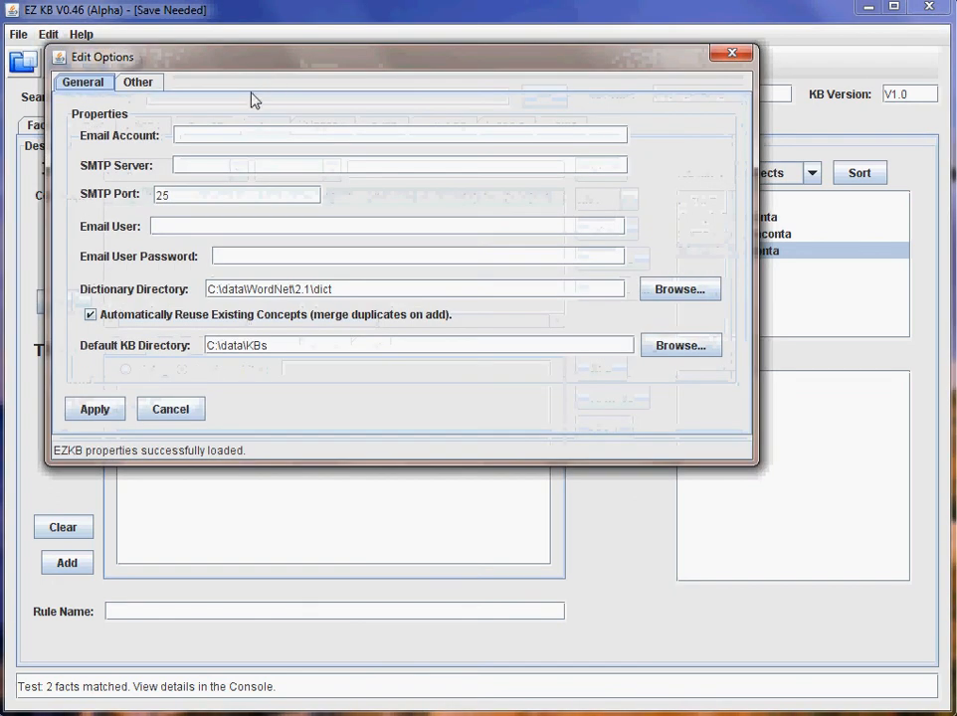
drag(308, 70, 385, 102)
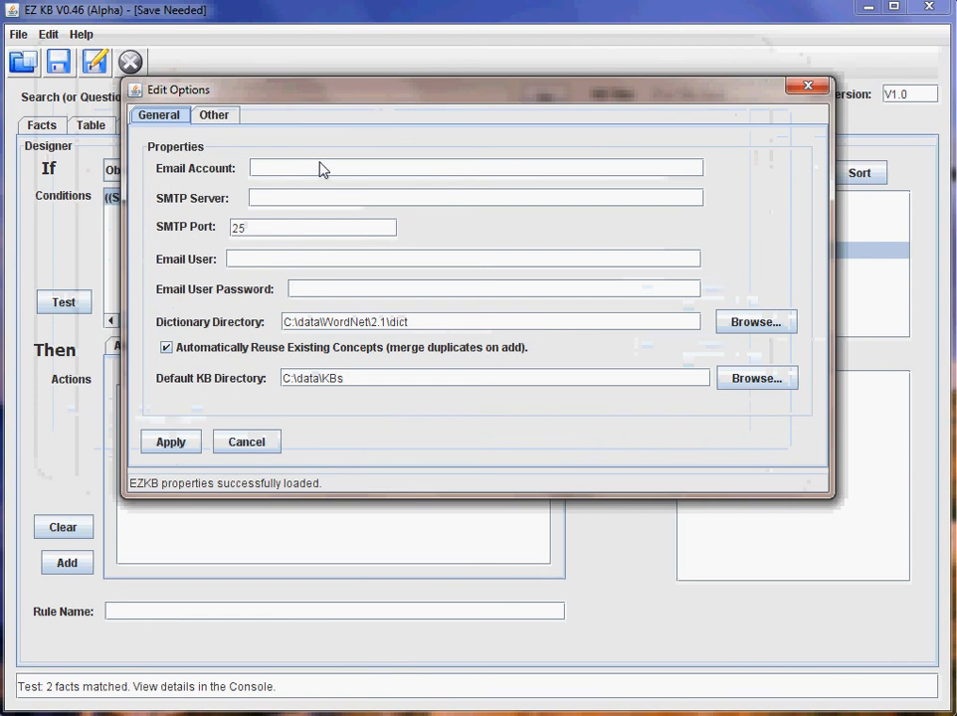
click(266, 171)
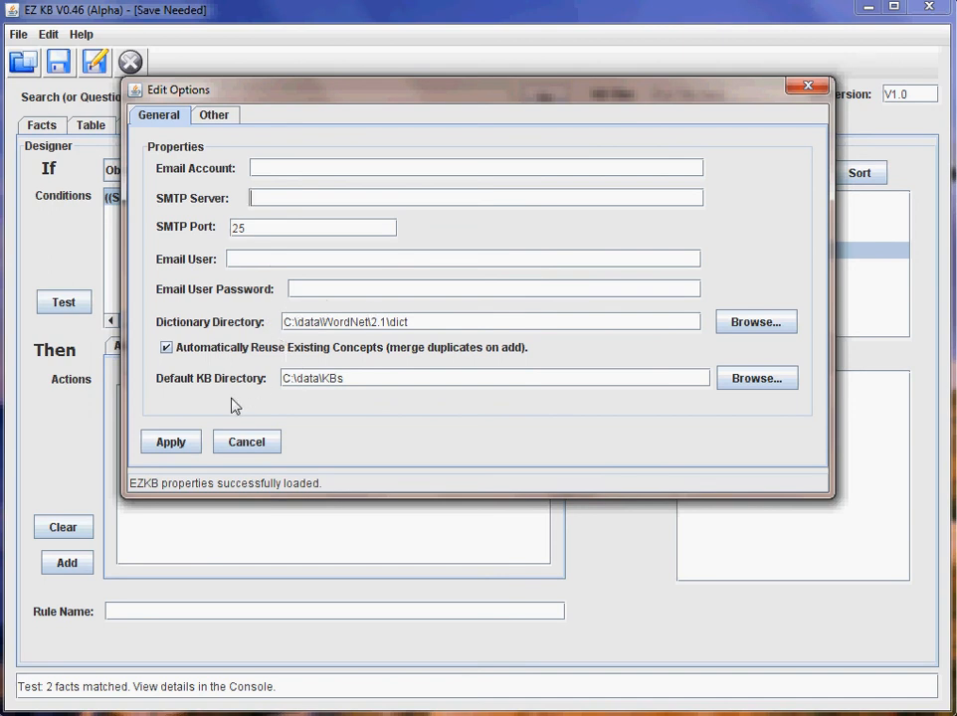
click(182, 448)
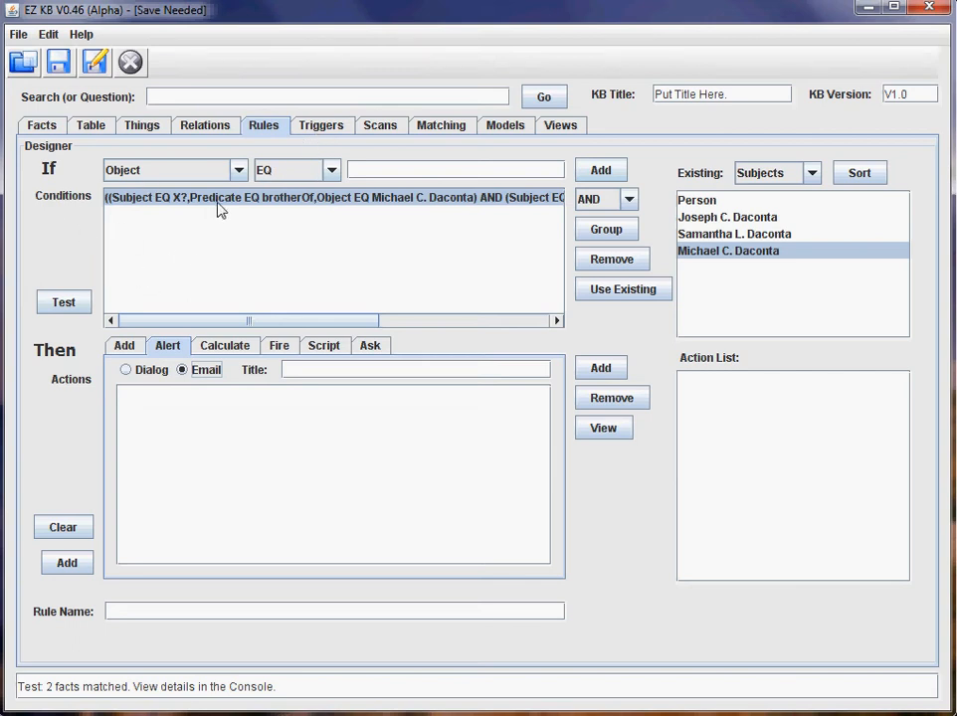
Enter the action fact X? uncleOf Y? on the Add tab.
click(125, 348)
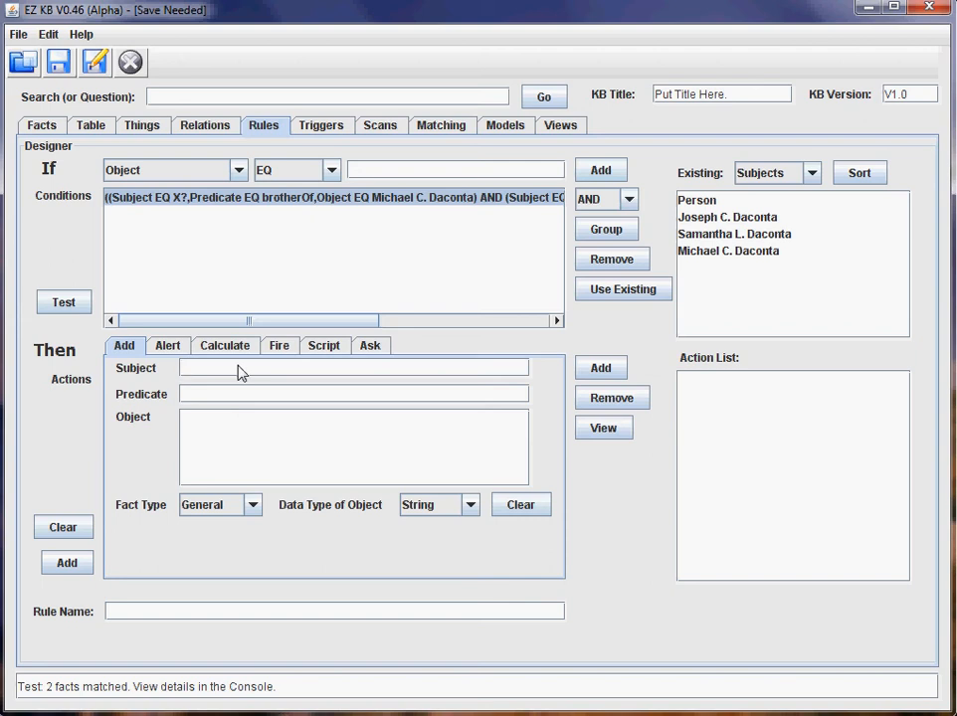
text(X?)
key(Tab)
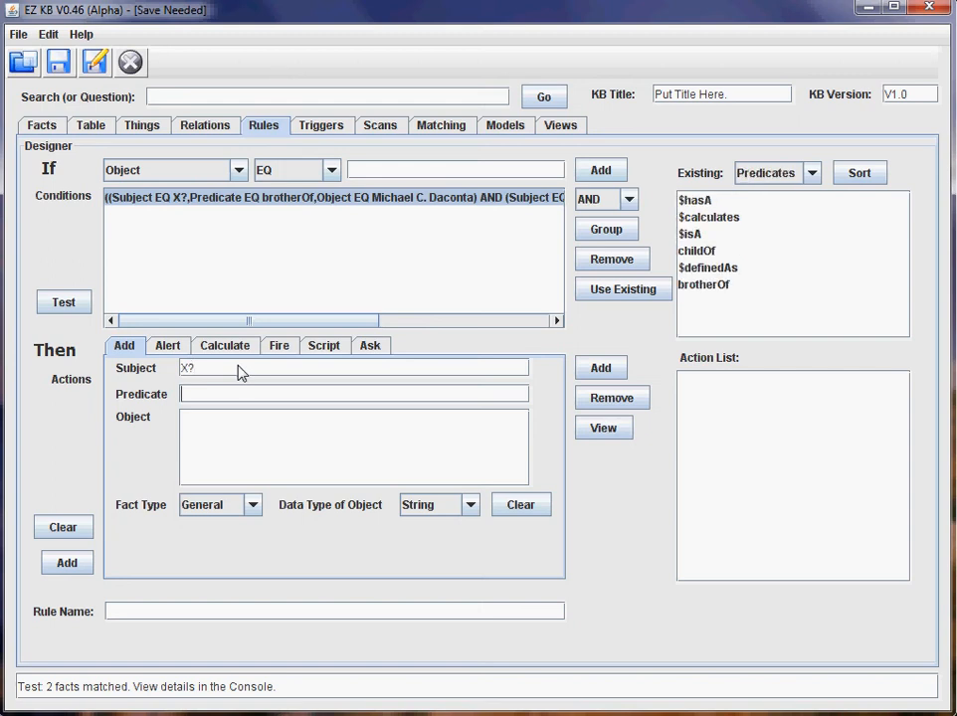
text(uncleOf)
key(Tab)
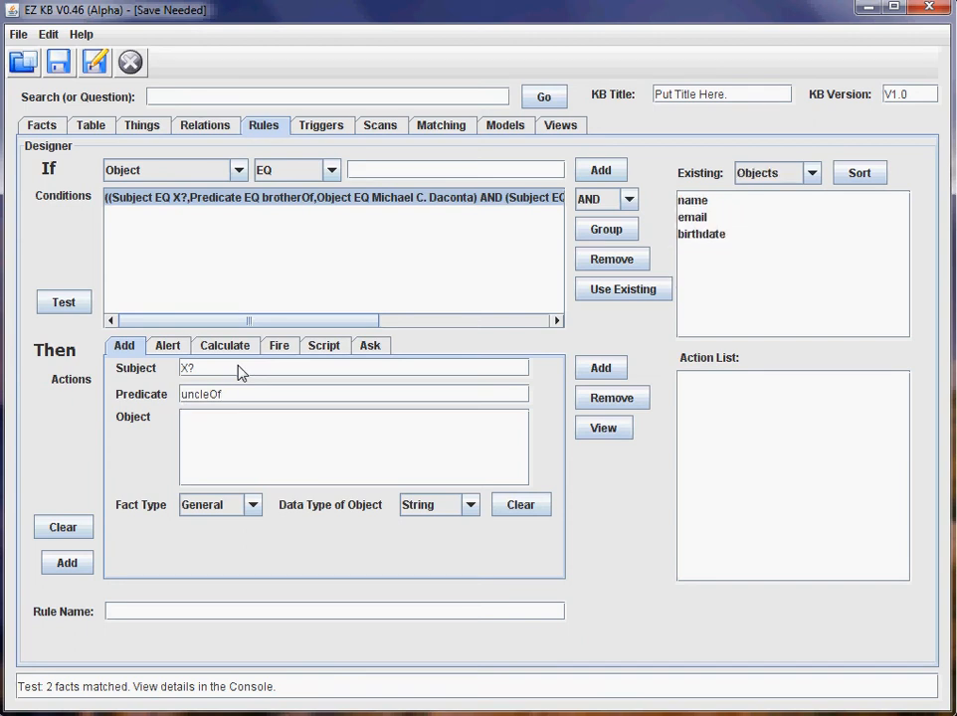
text(Y?)
Set the fact type and object data type to Thing and add the action.
click(233, 513)
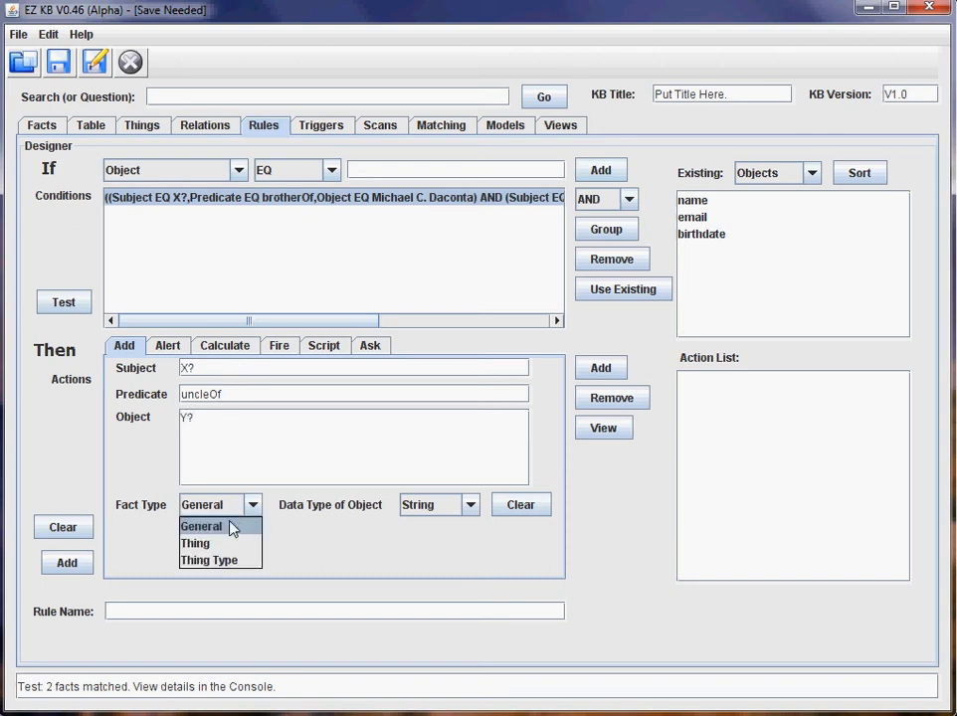
click(227, 545)
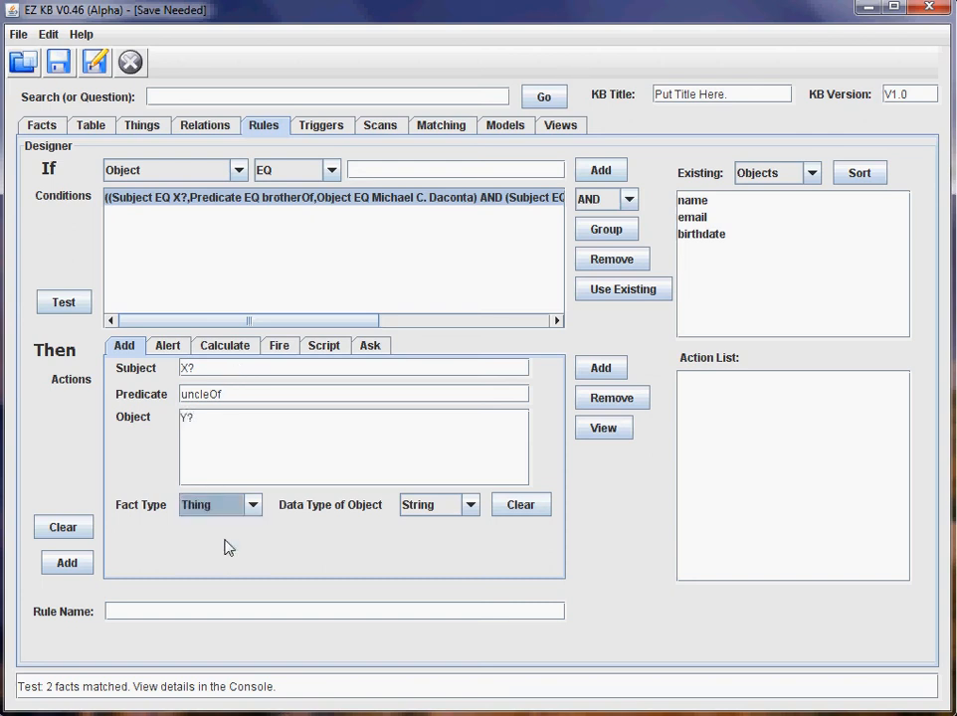
click(443, 507)
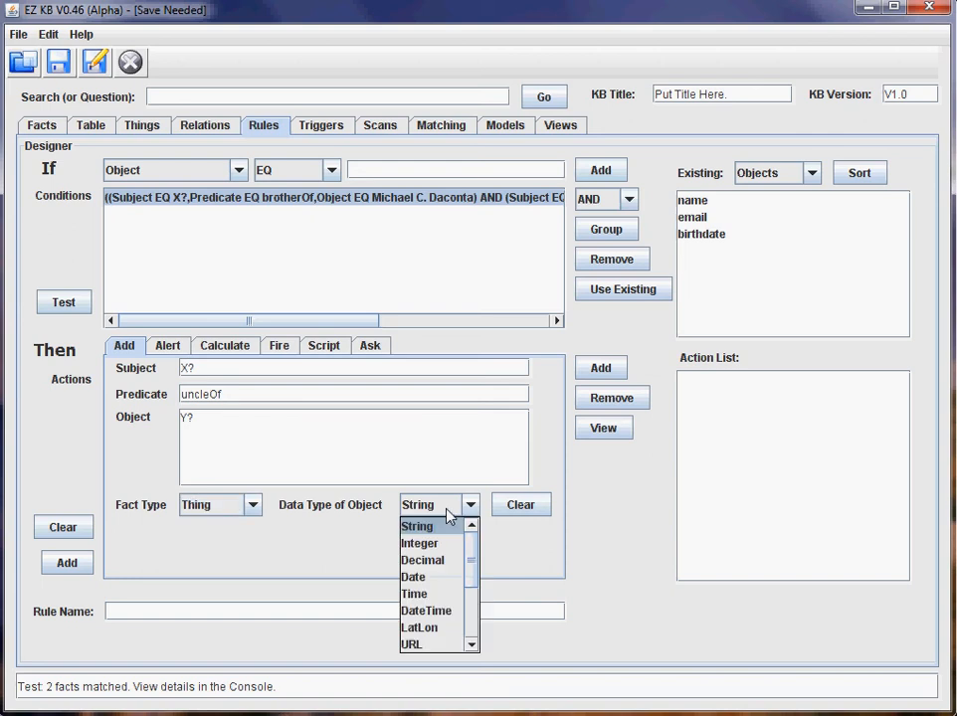
scroll(437, 597, down, 3)
click(436, 614)
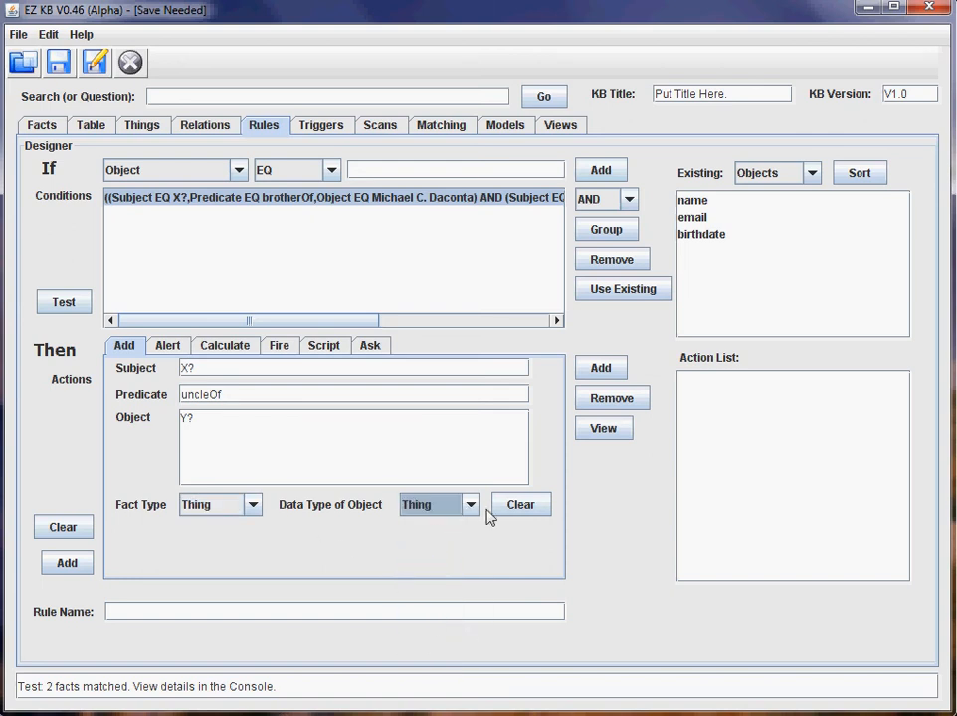
click(593, 370)
click(766, 383)
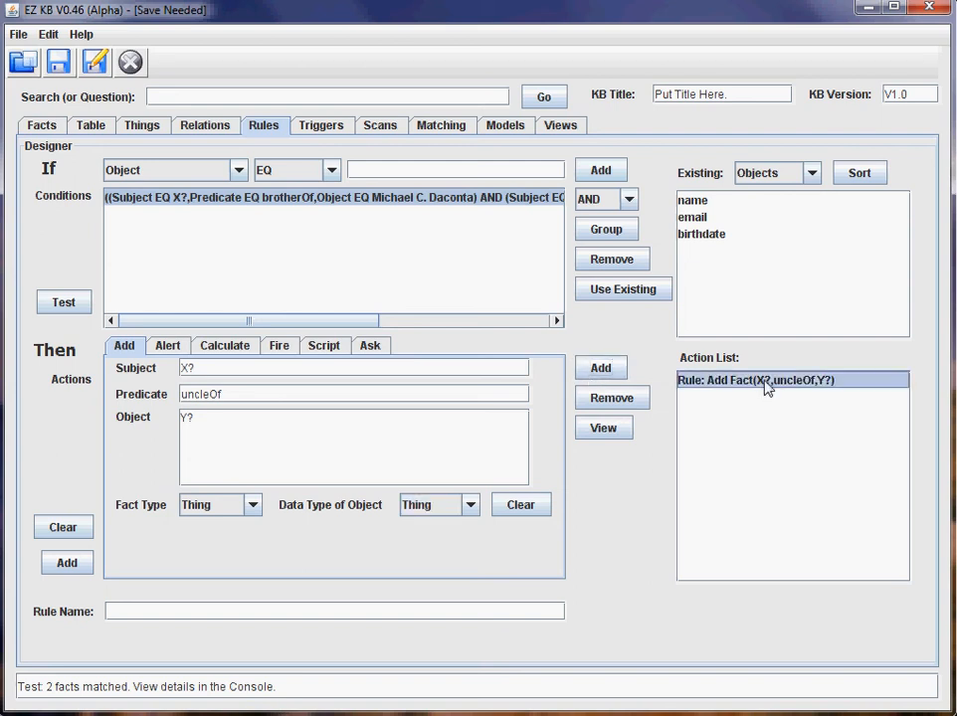
Name the rule 'inferUncles' and add it to the rules list.
click(143, 612)
text(un)
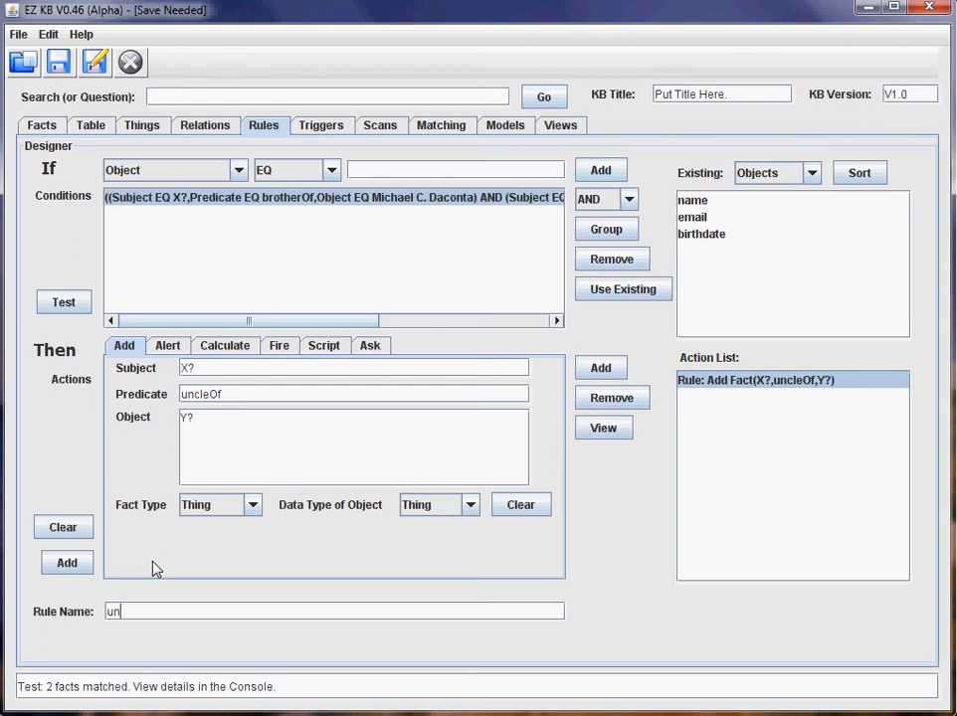
key(BackSpace)
key(BackSpace)
text(inef)
key(BackSpace)
key(BackSpace)
text(ferUncel)
key(BackSpace)
key(BackSpace)
text(les)
click(77, 567)
Select inferUncles under Triggers, clear the console and test-fire it, adding one uncleOf fact.
click(322, 125)
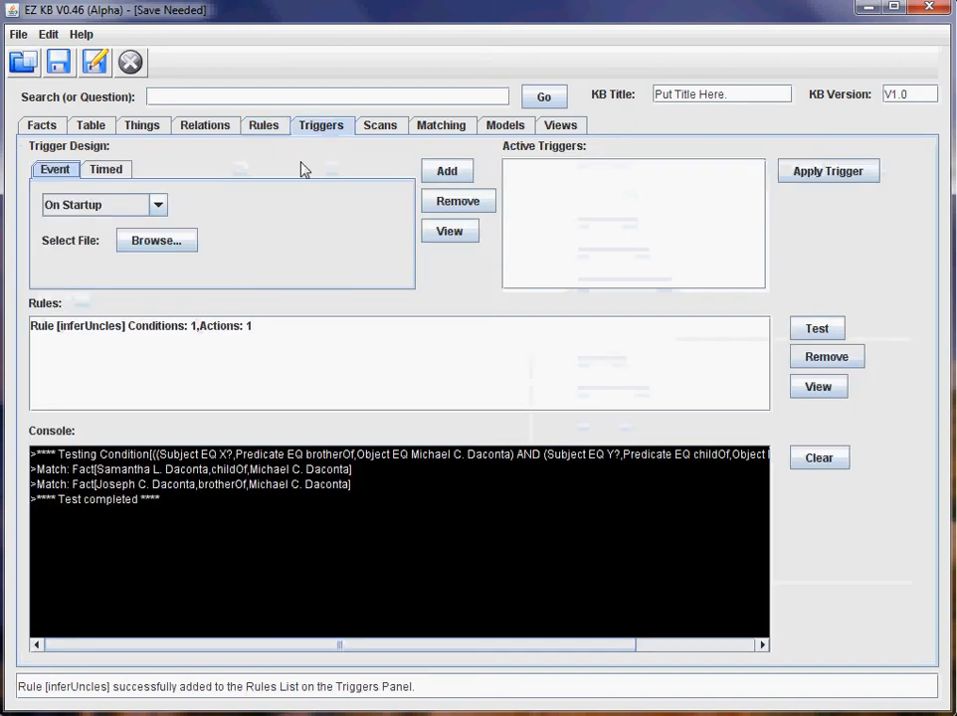
click(149, 327)
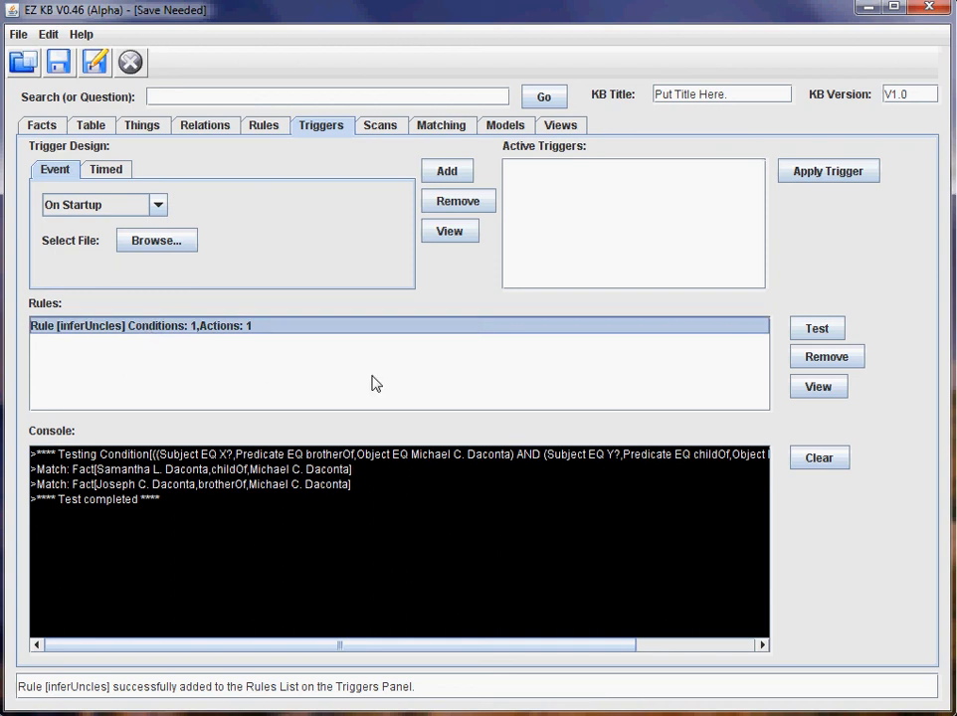
click(814, 459)
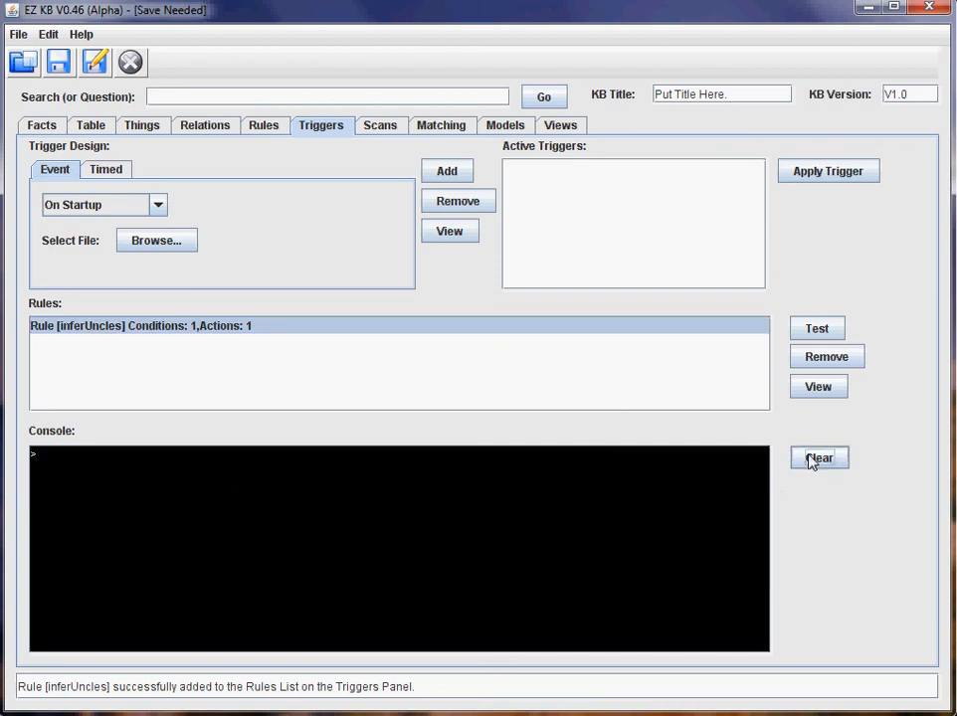
click(813, 328)
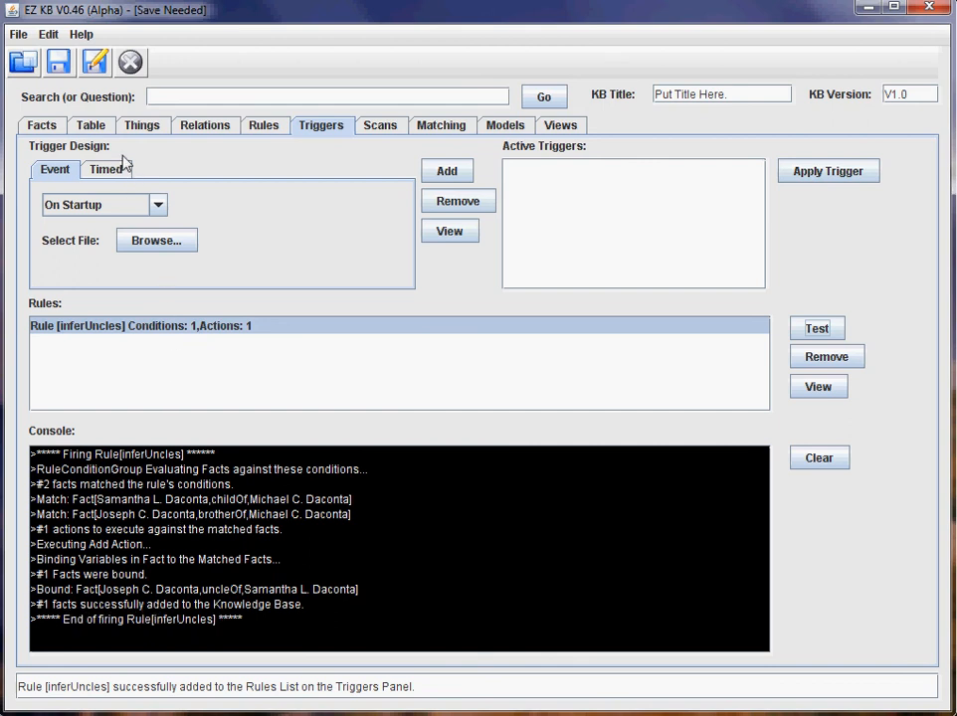
click(100, 127)
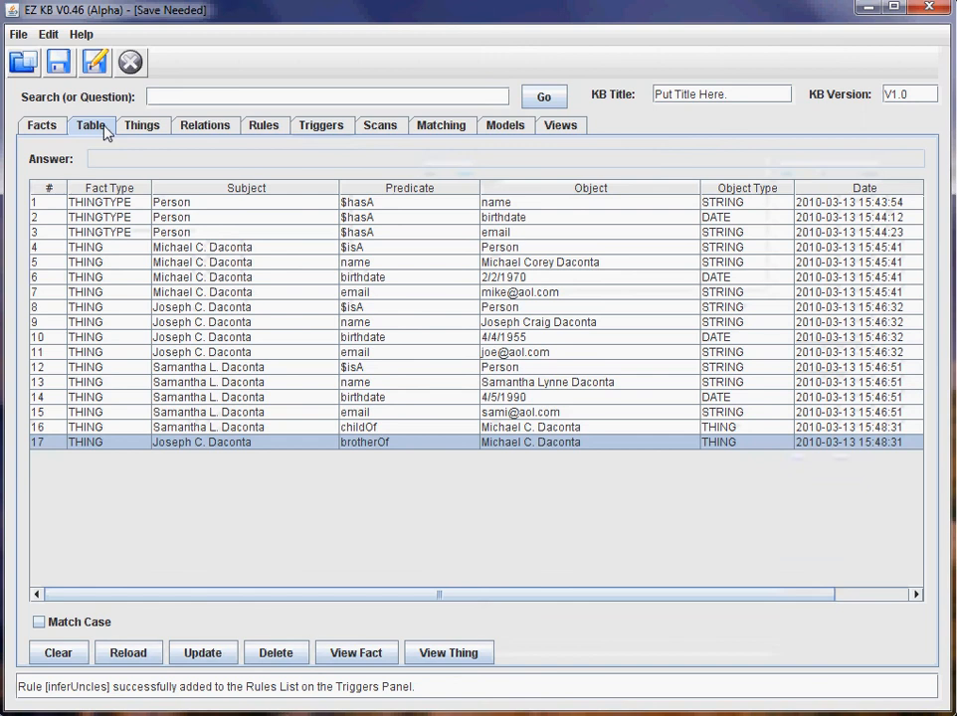
Clear and reload the facts table, then check the new uncleOf fact in row 18.
click(286, 430)
click(120, 655)
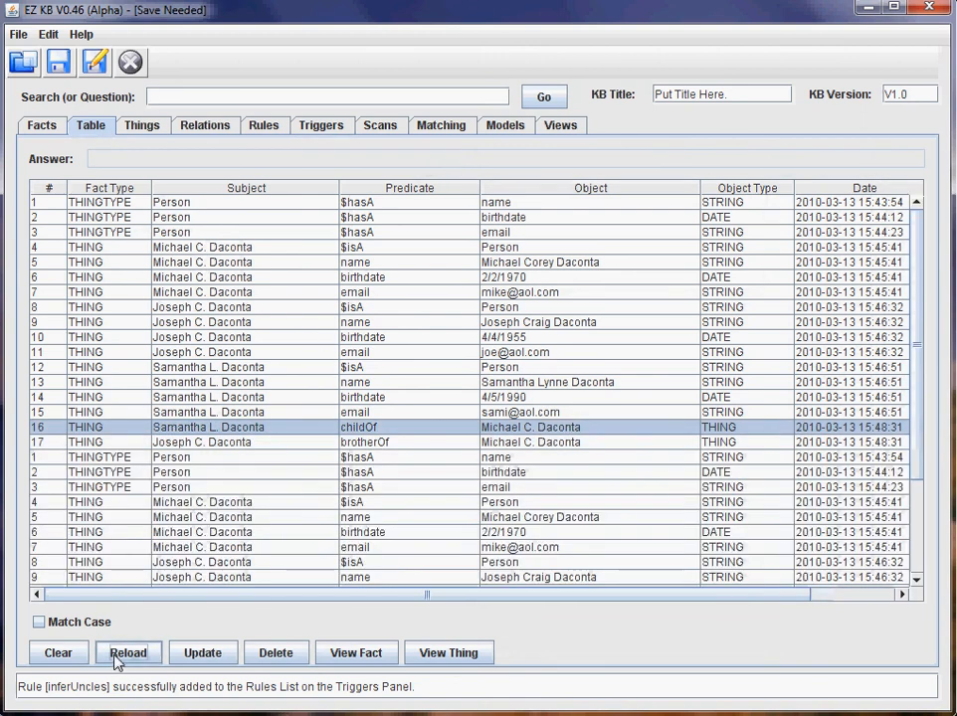
scroll(291, 469, down, 3)
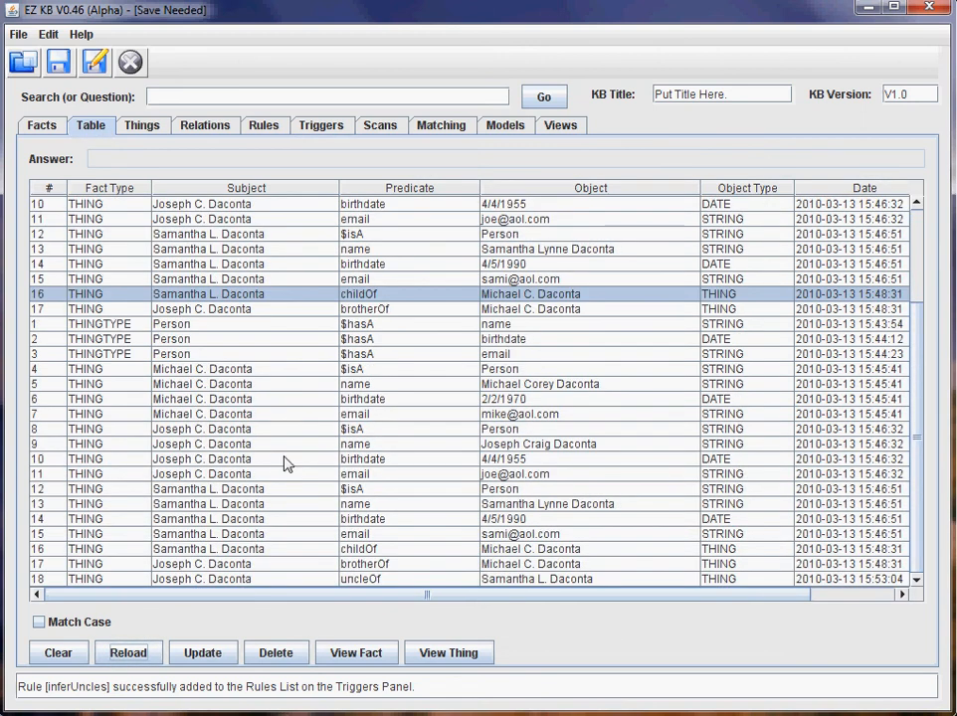
click(80, 657)
click(134, 655)
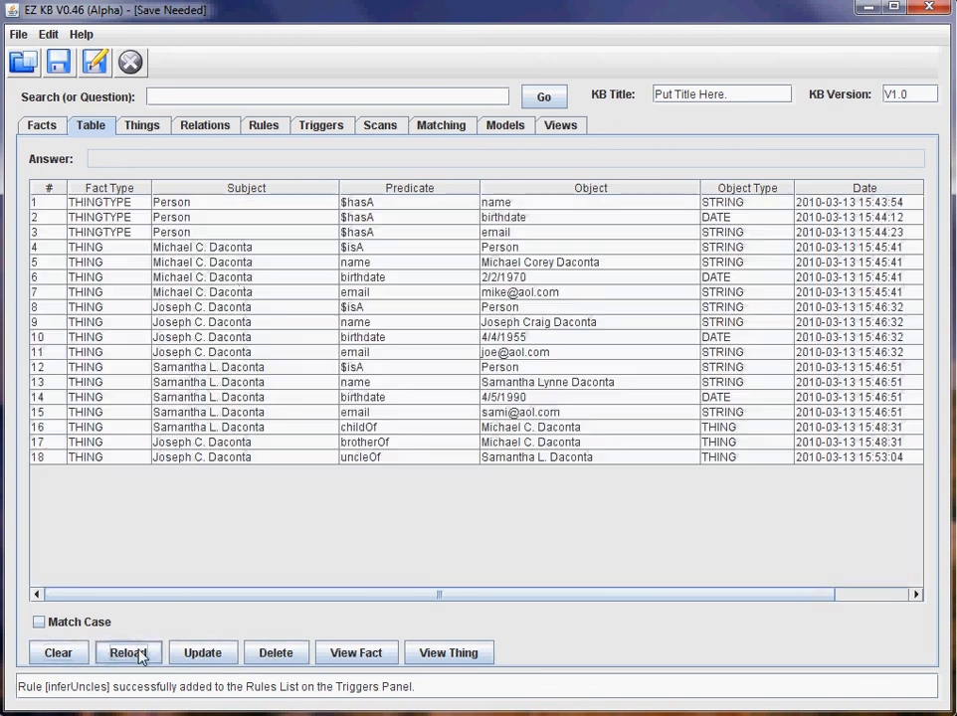
click(388, 459)
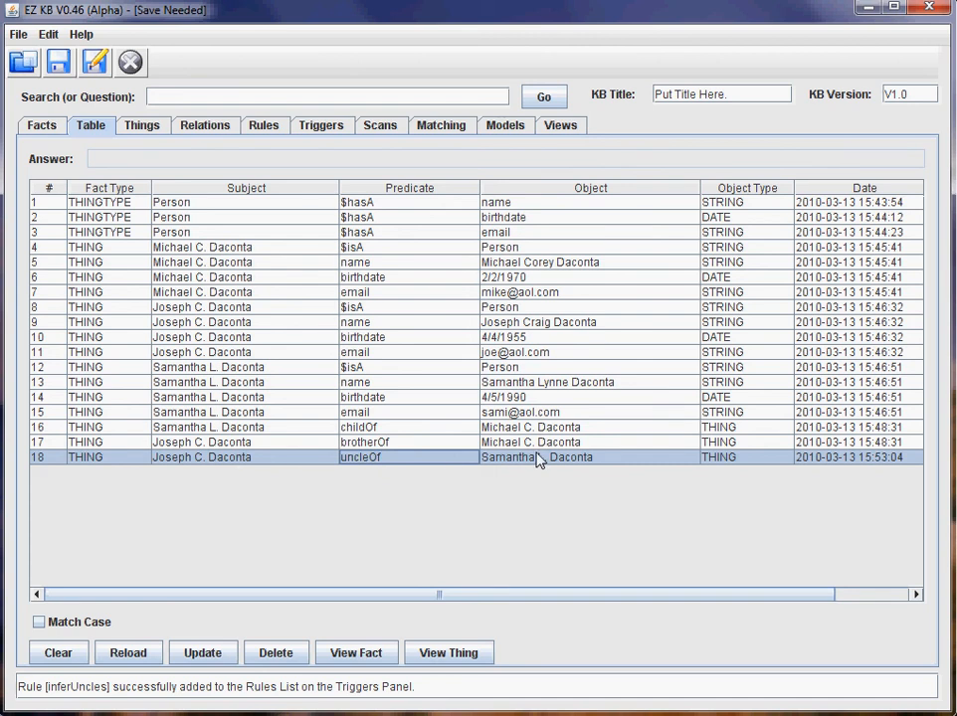
Reload the relations graph to show the uncleOf link, then return to Rules.
click(199, 127)
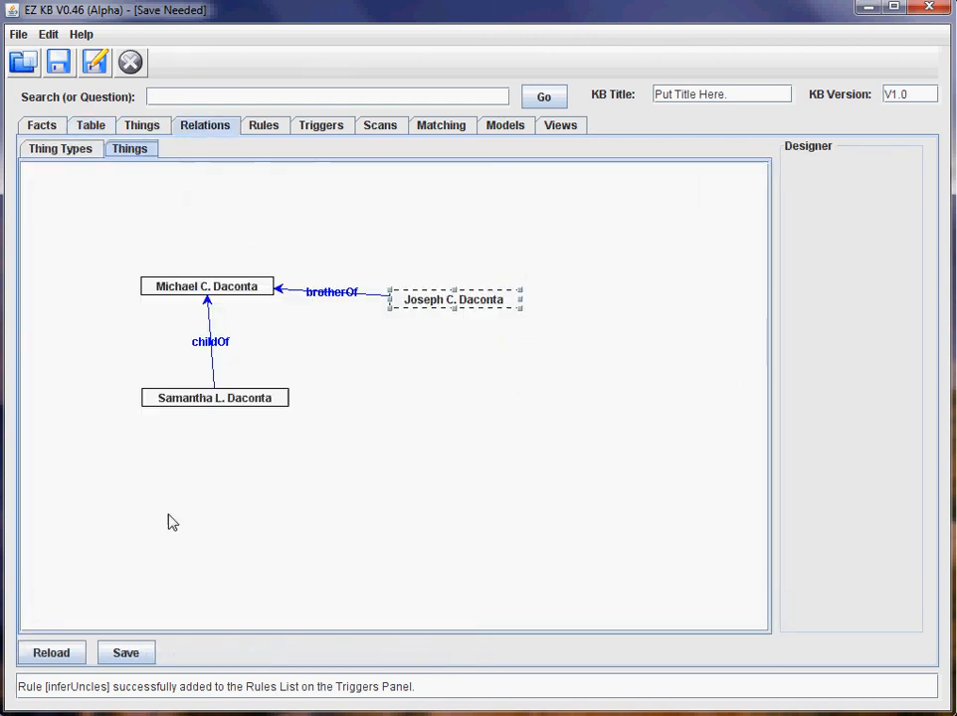
click(62, 656)
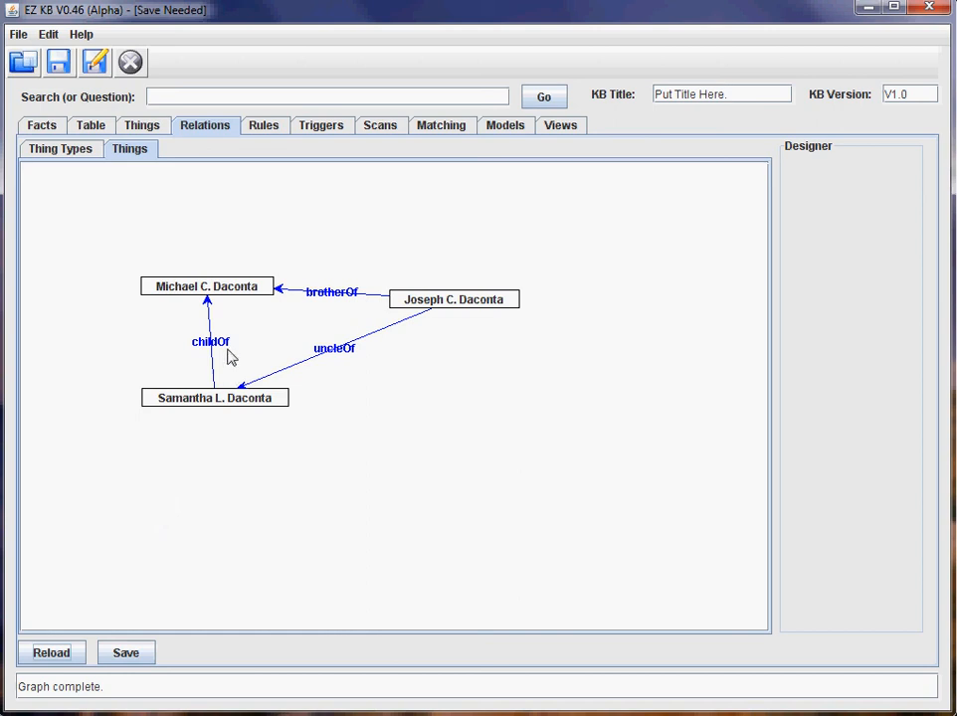
click(280, 128)
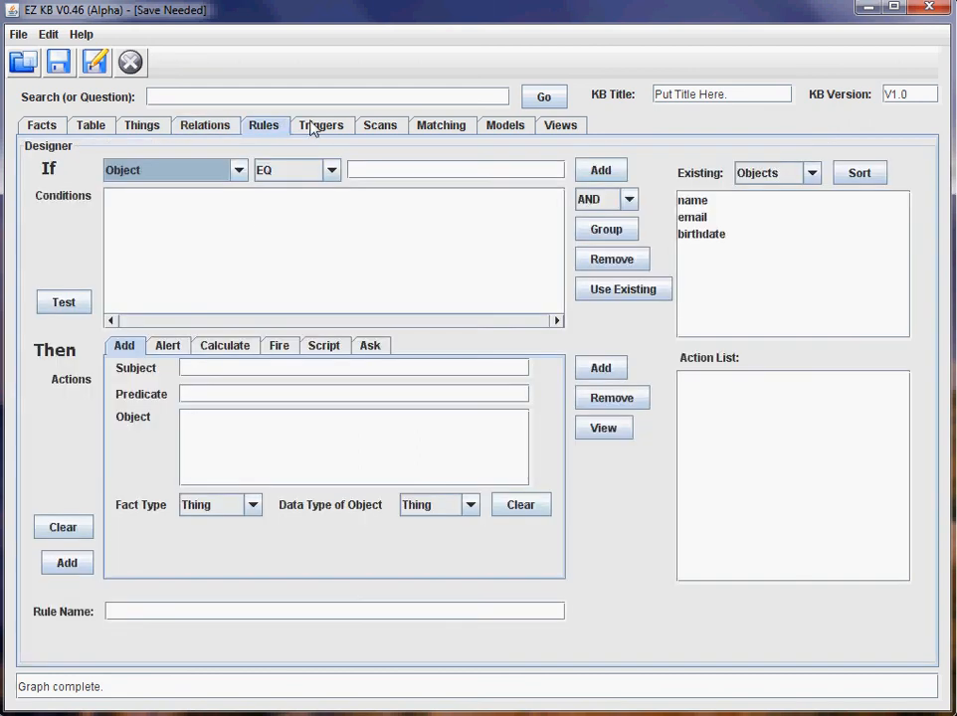
Choose the On Adding a Fact event, add it to Active Triggers, and apply it to inferUncles.
click(313, 130)
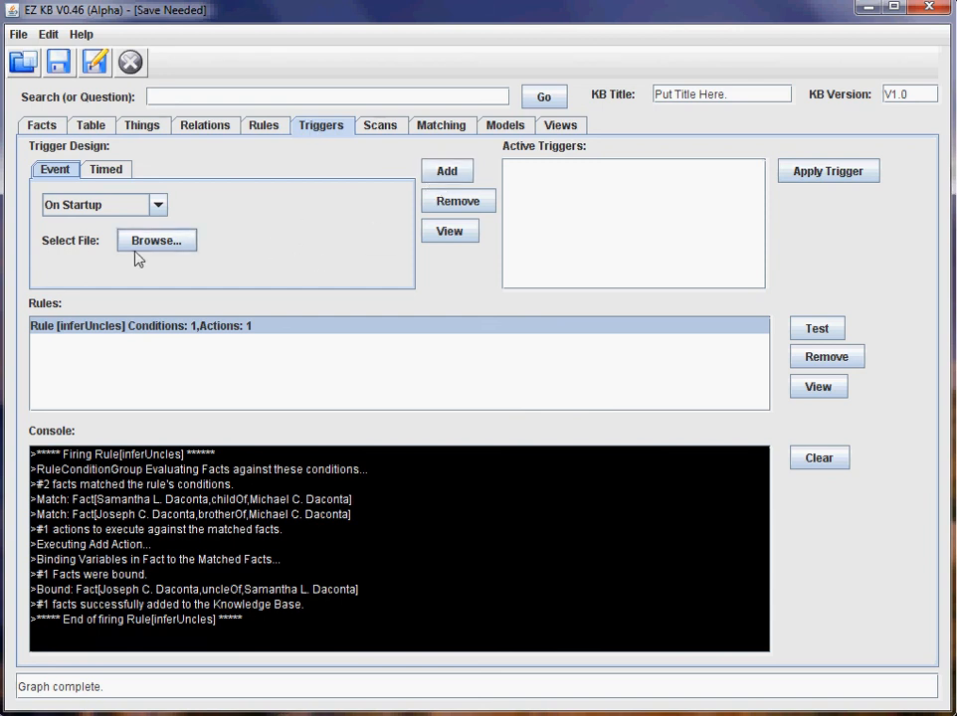
click(158, 206)
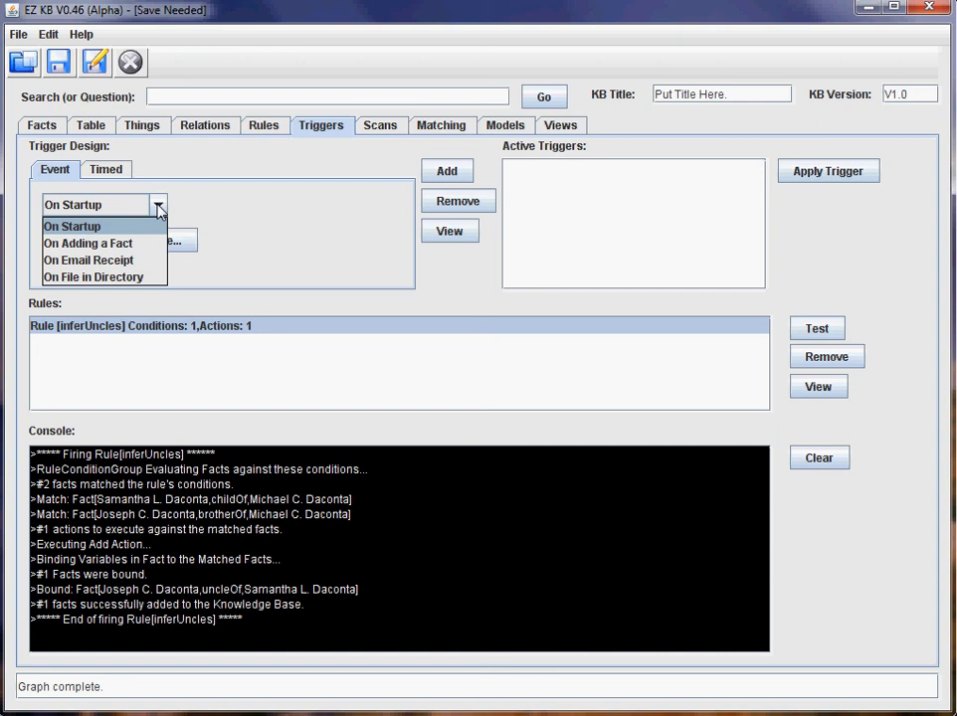
click(124, 250)
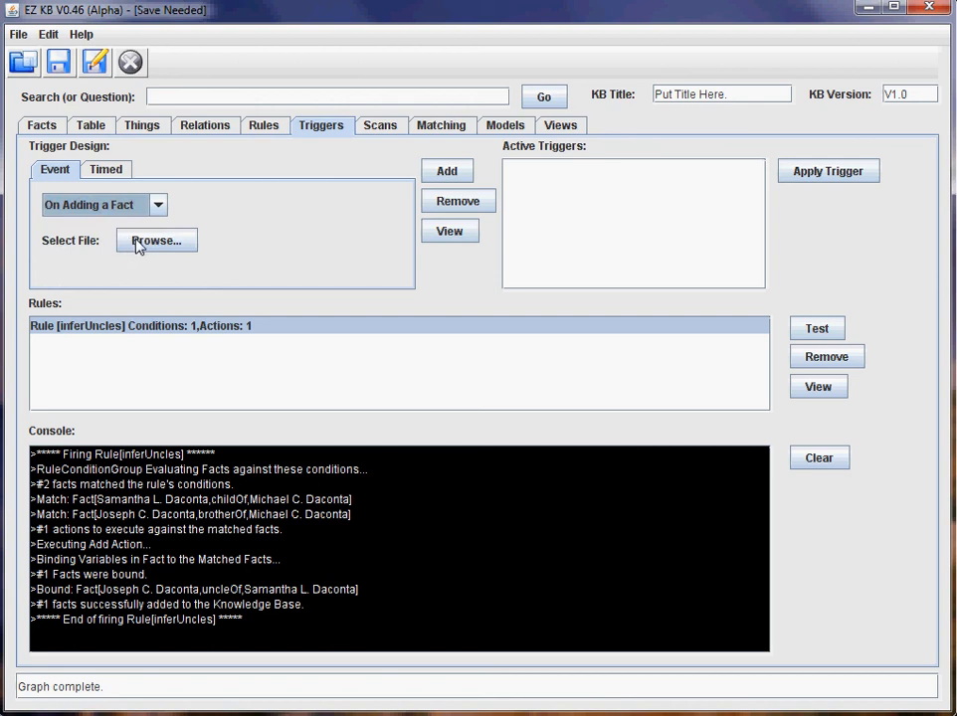
click(444, 172)
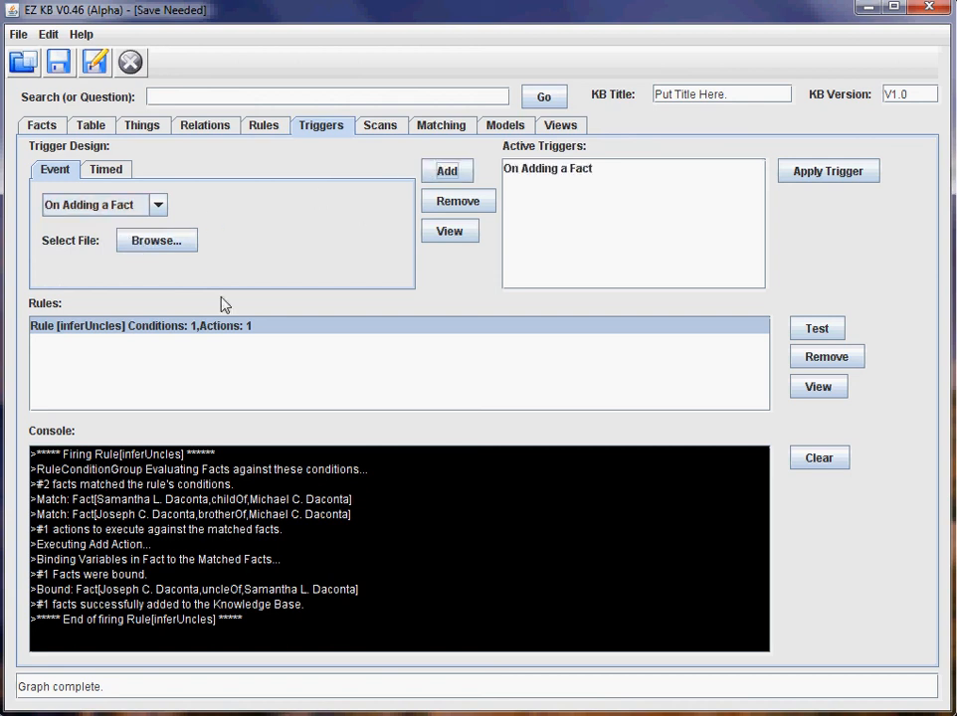
click(562, 174)
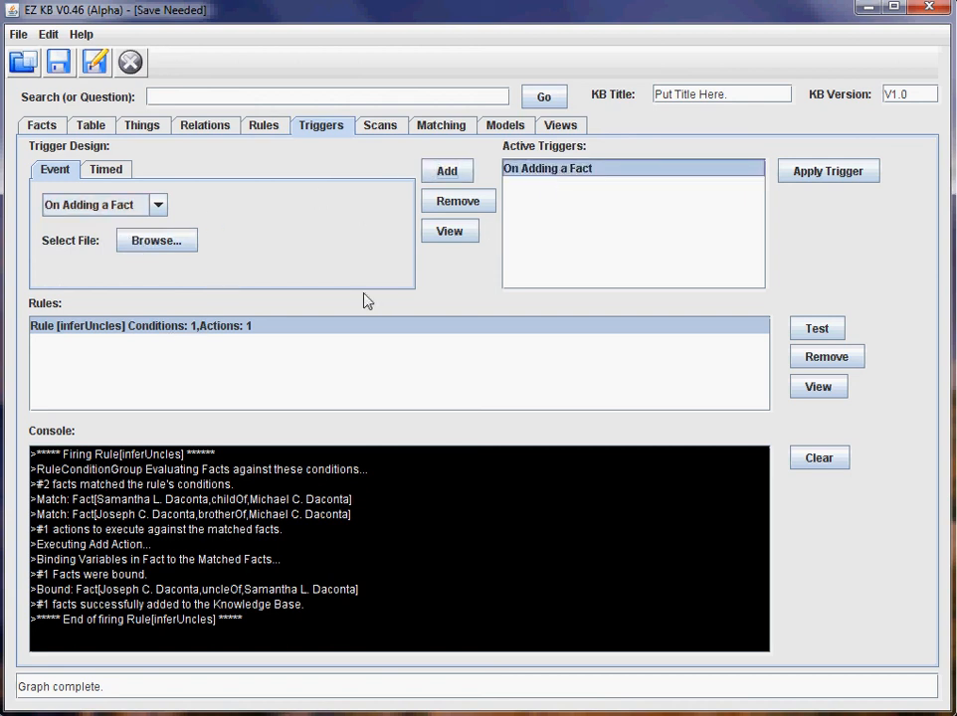
click(845, 175)
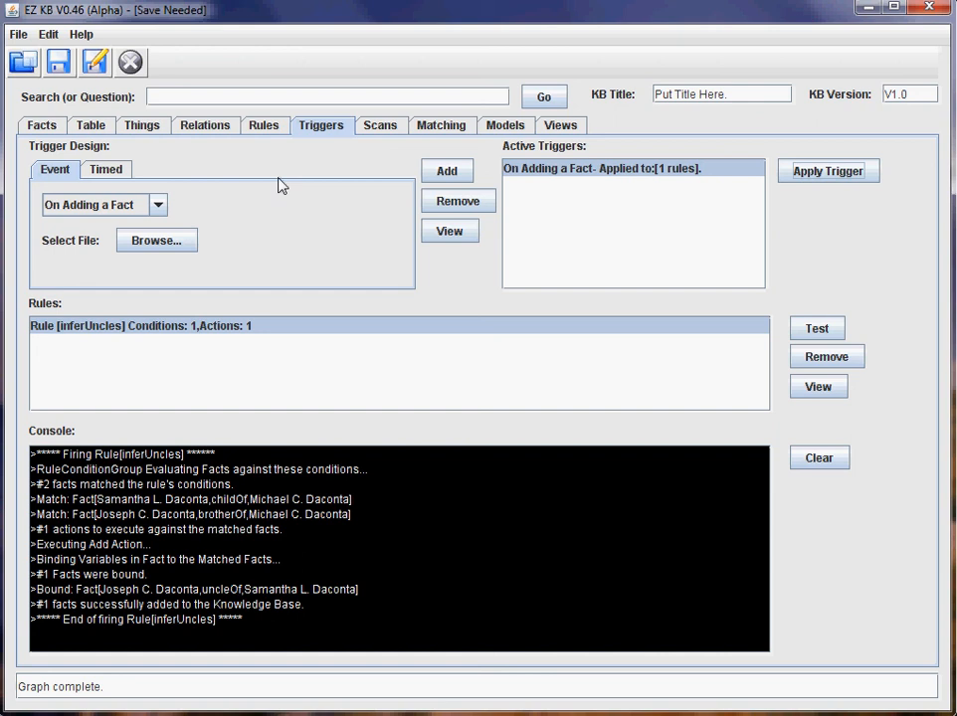
Add a Person thing with identifier, full name, birthdate 3/3/1967 and e-mail address.
click(142, 127)
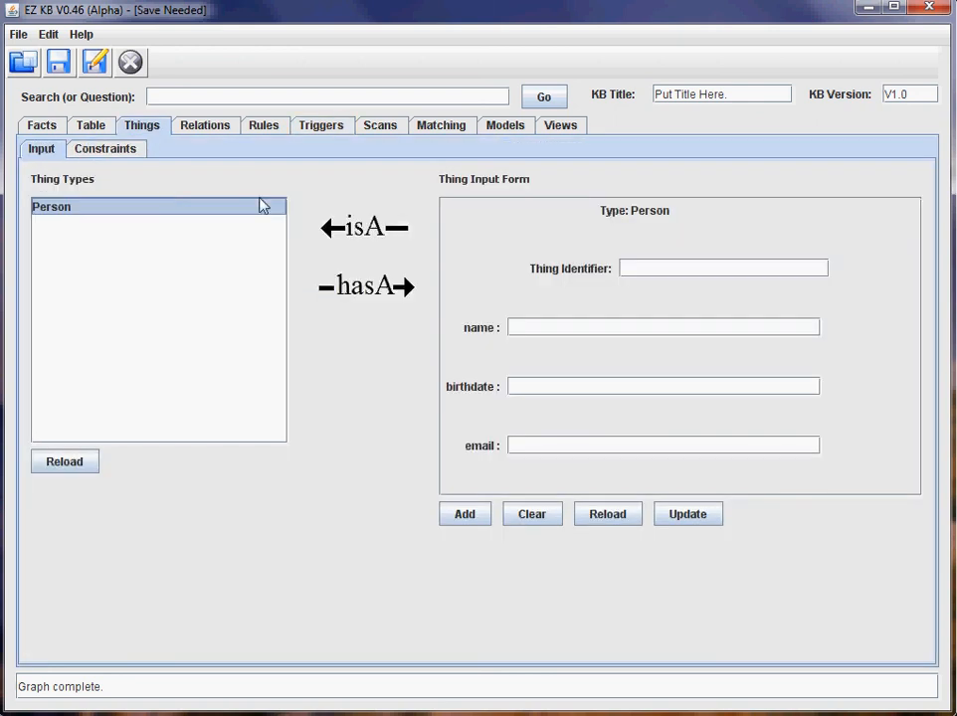
click(655, 270)
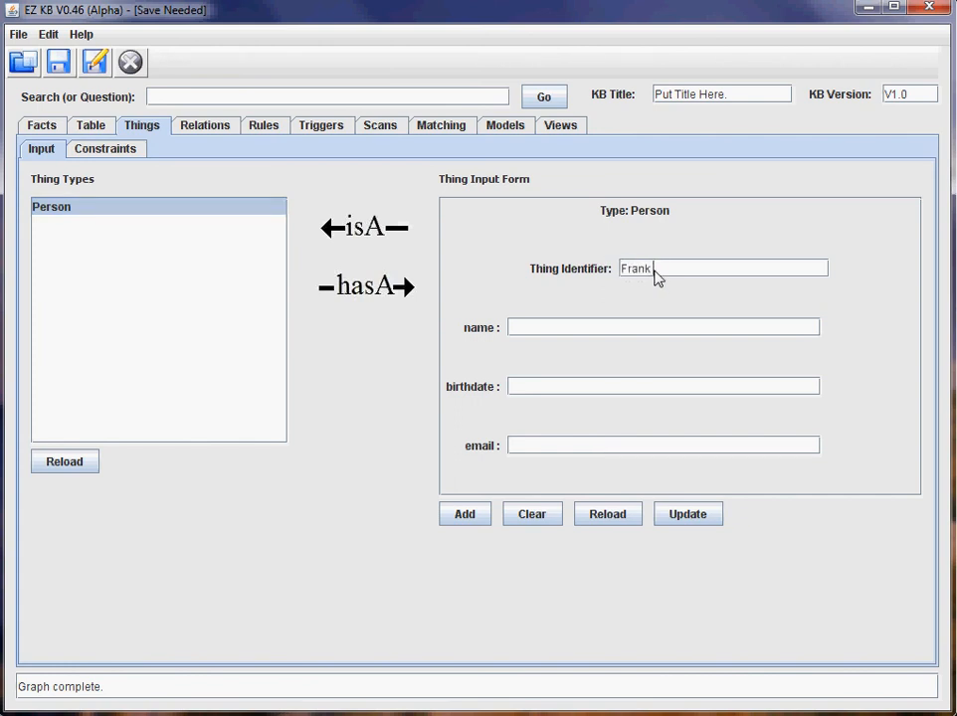
key(Tab)
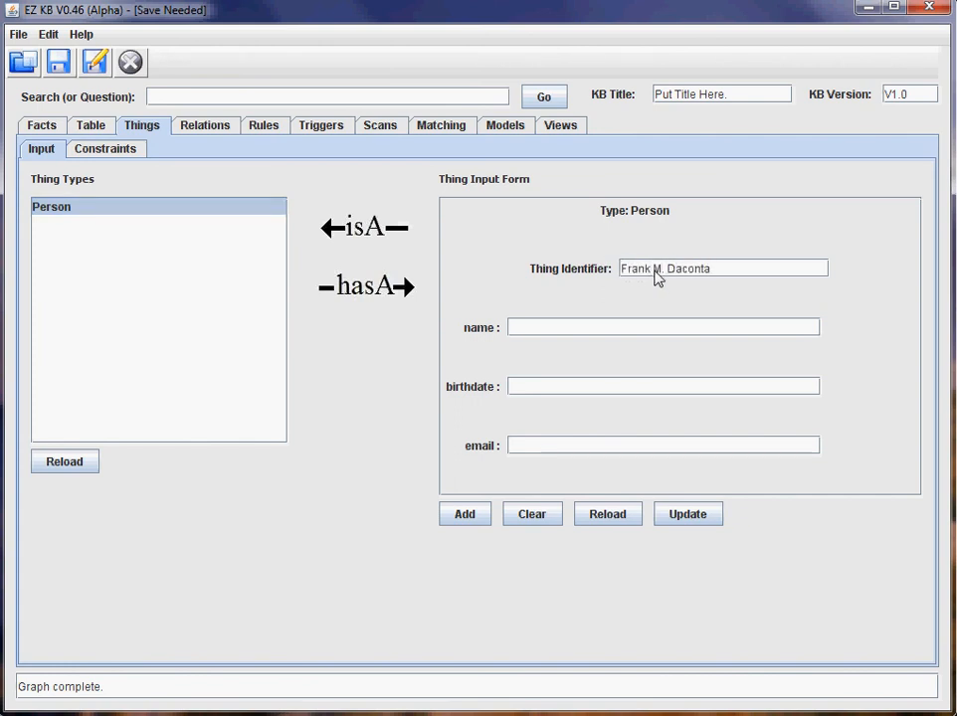
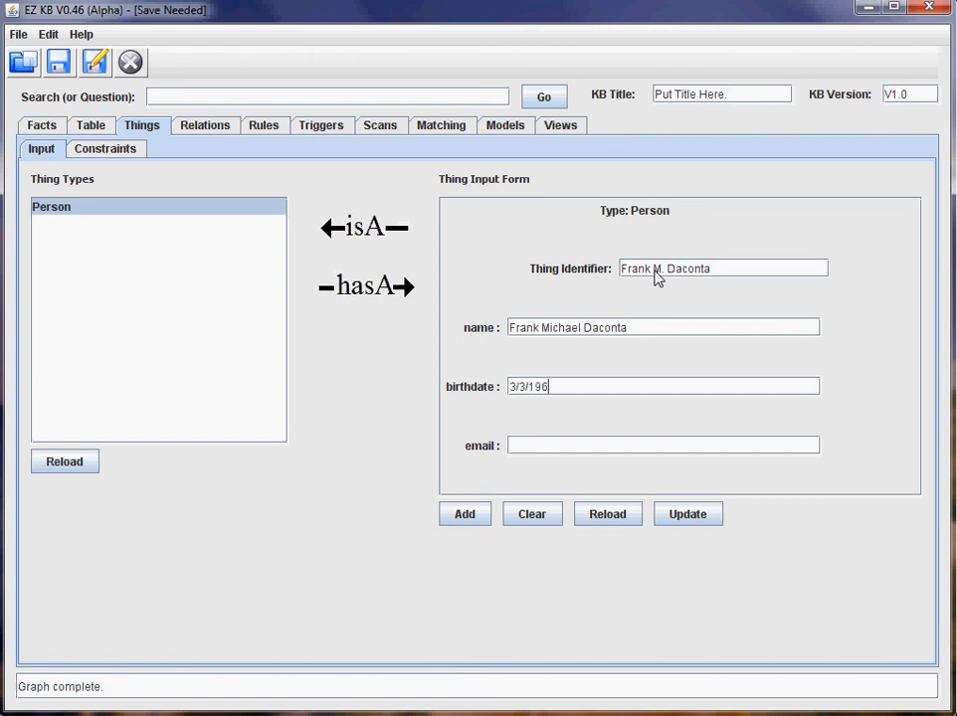
key(Tab)
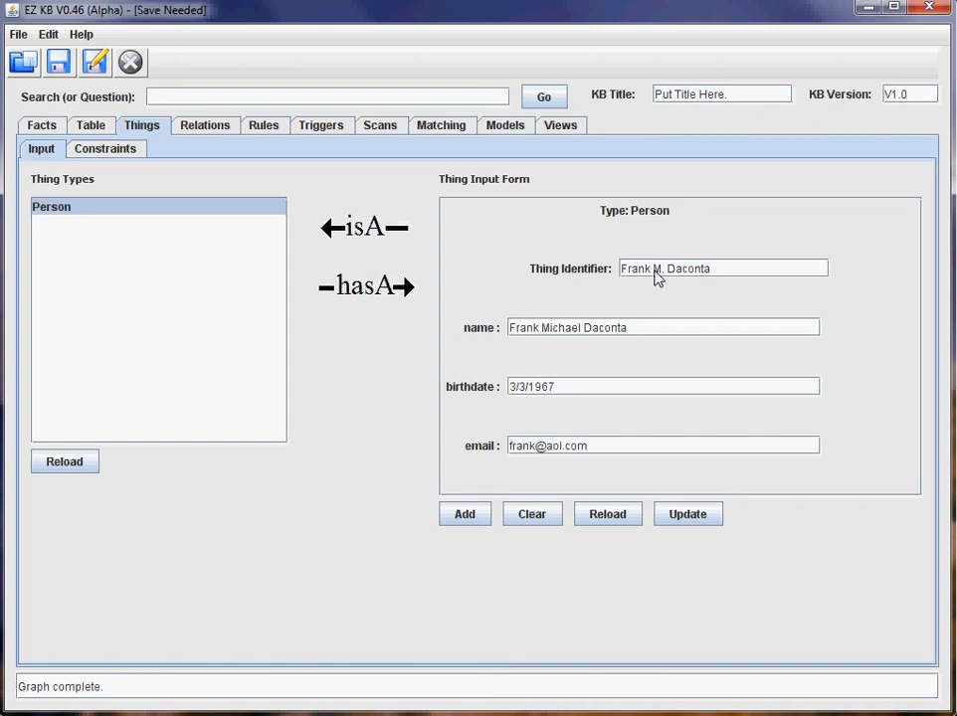
click(455, 525)
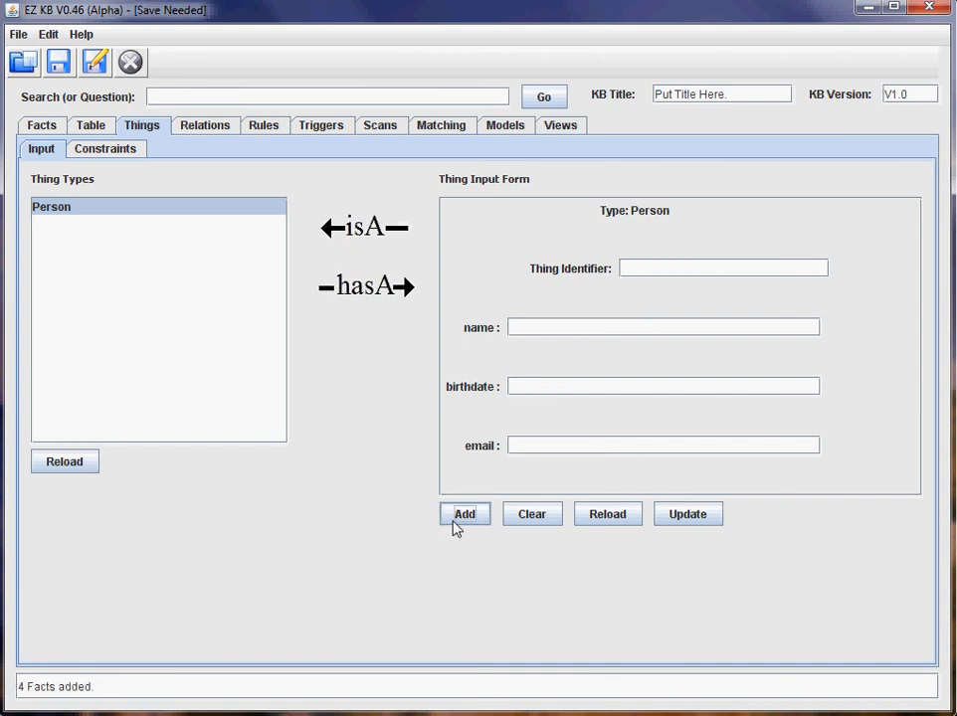
Reload the relations graph, move the new person's node up and link it to the father.
click(208, 132)
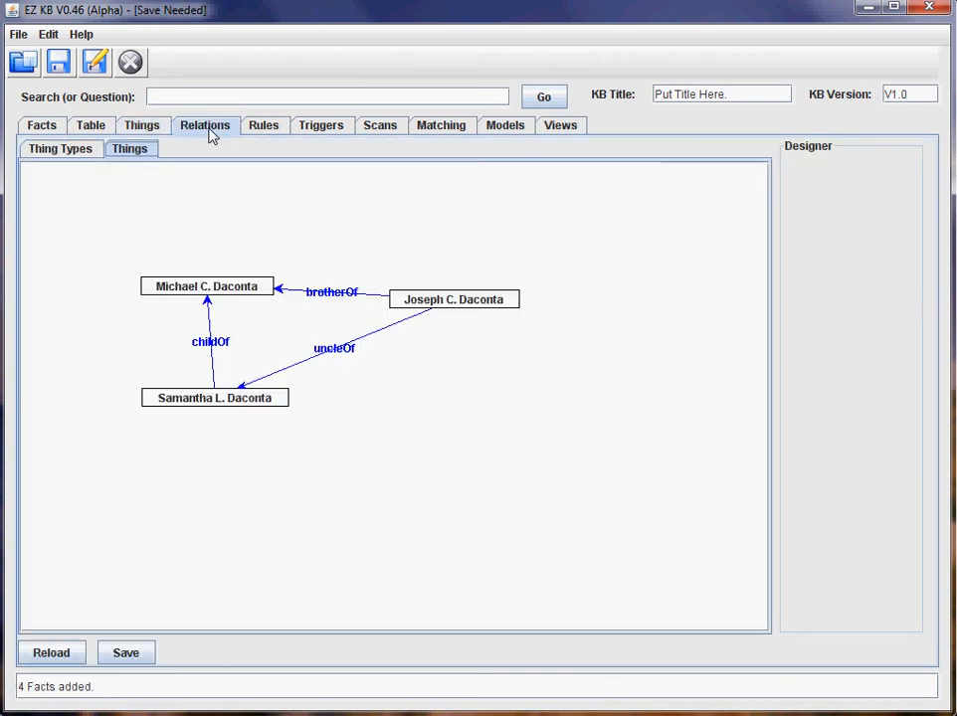
click(65, 651)
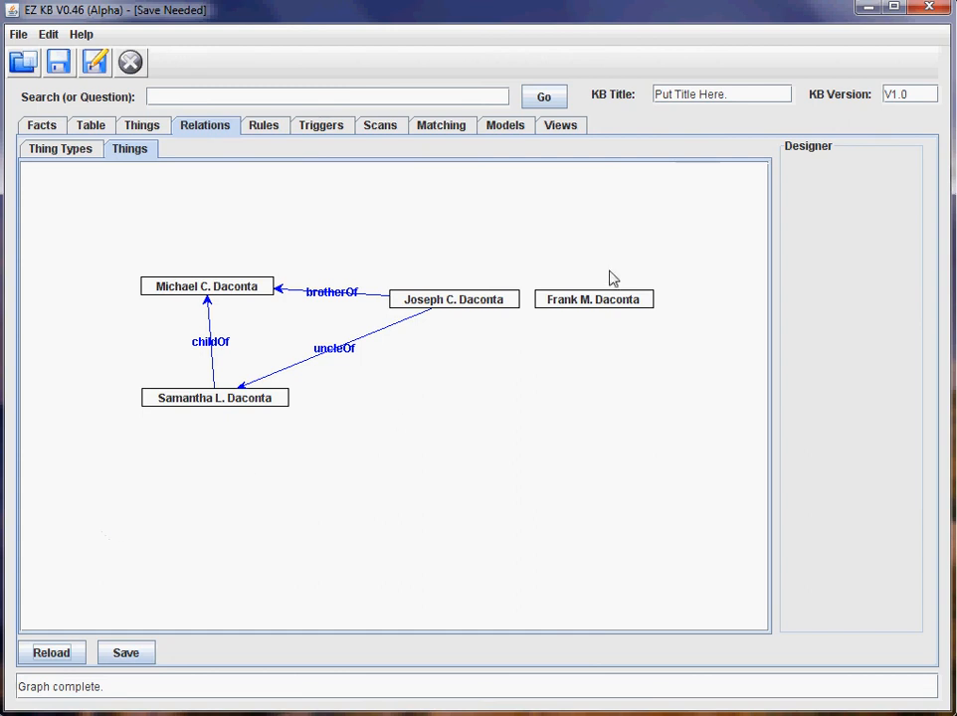
drag(624, 301, 497, 230)
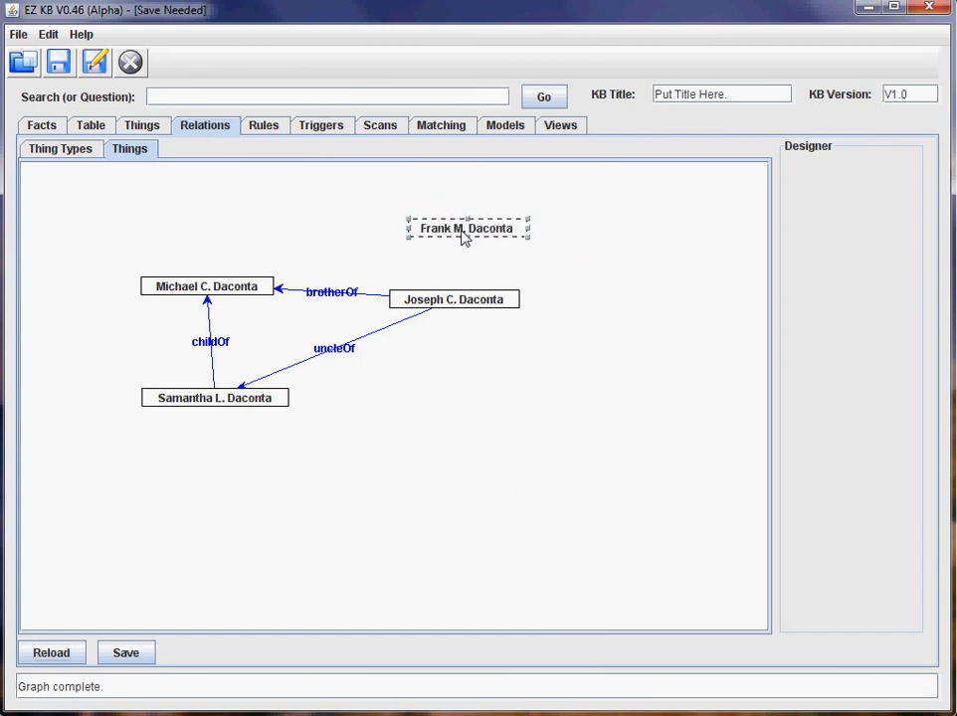
drag(464, 239, 239, 297)
Label the new link 'brotherOf' and save the relation.
right_click(379, 249)
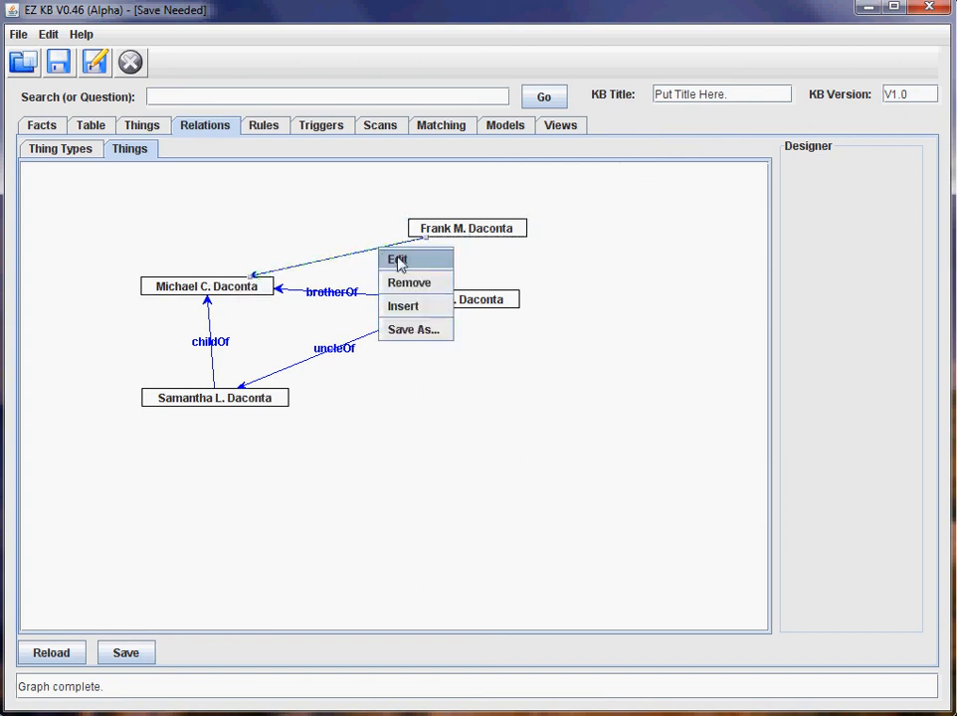
click(399, 261)
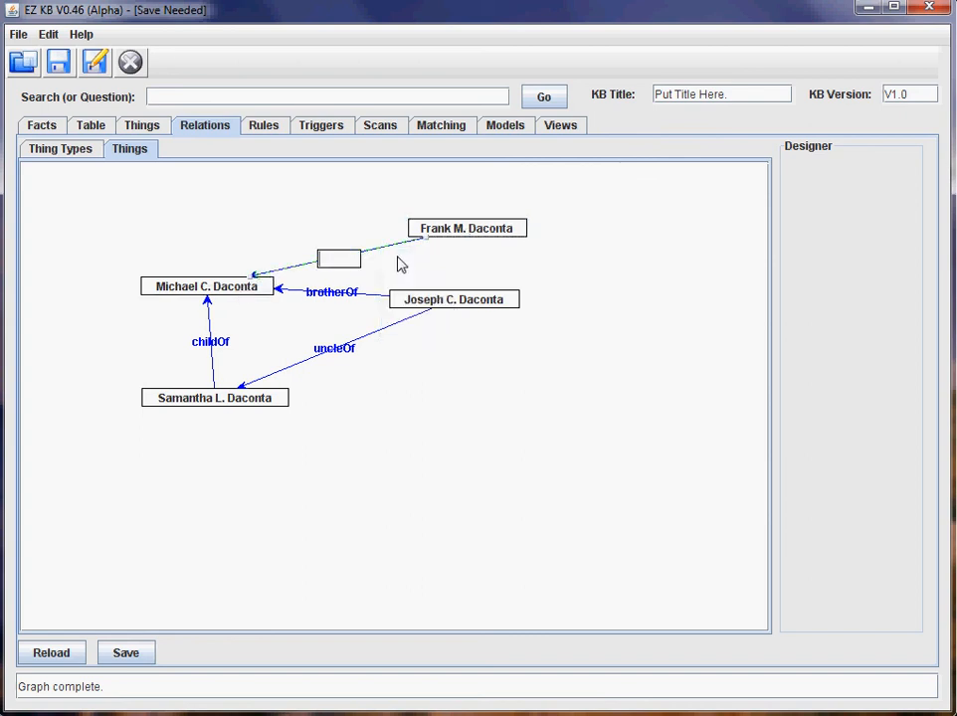
text(brotherOf)
key(Return)
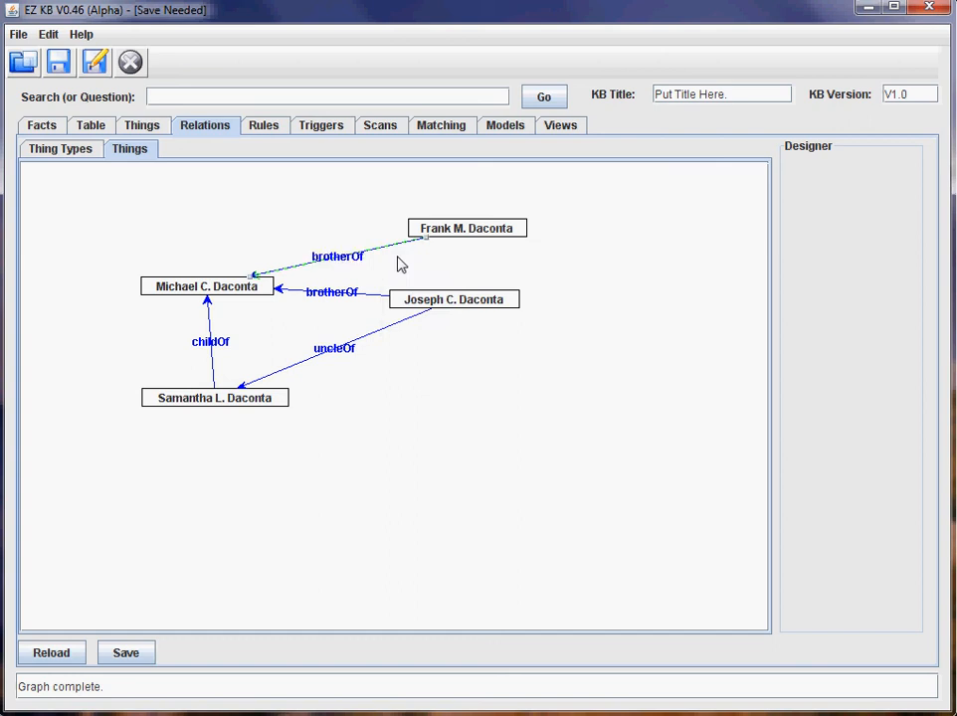
click(149, 658)
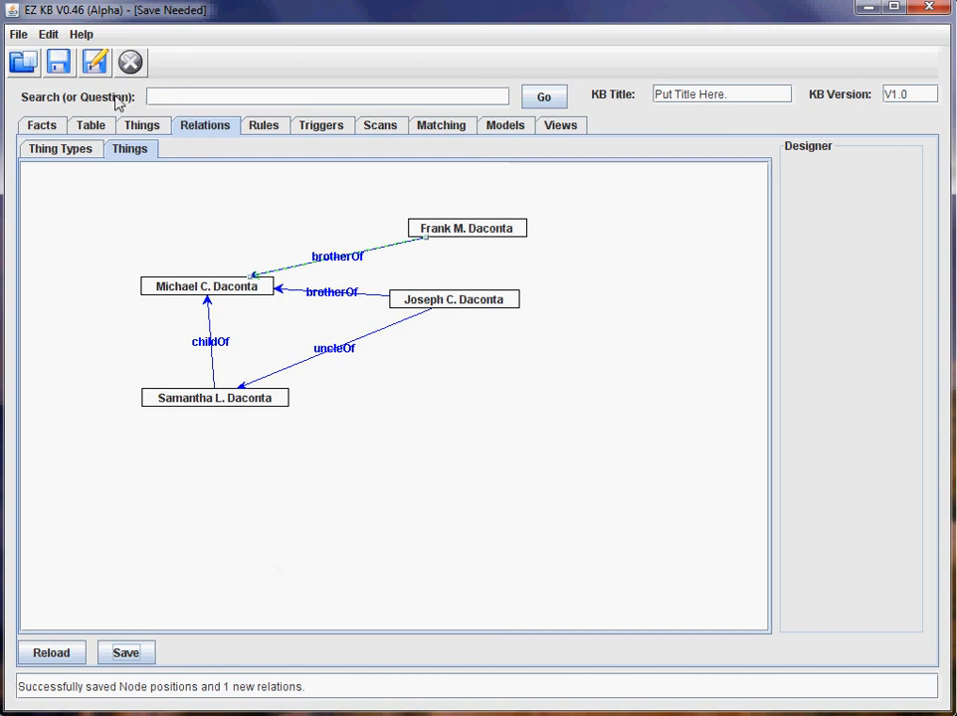
click(101, 131)
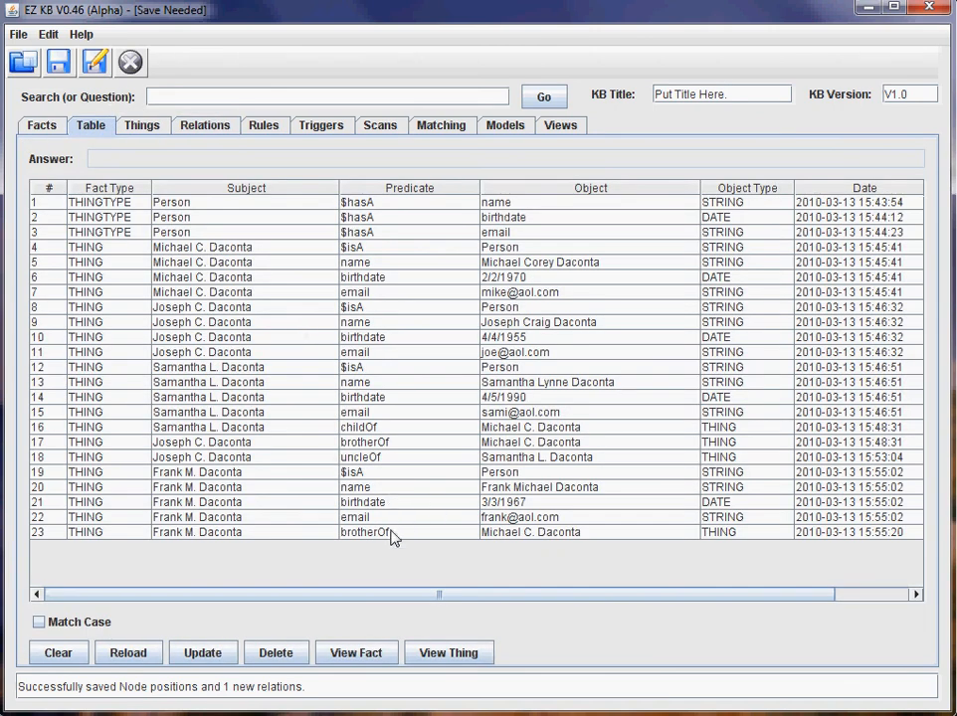
Reload the relations graph to reveal the inferred uncleOf link, then view the inferUncles firing log.
click(152, 130)
click(194, 128)
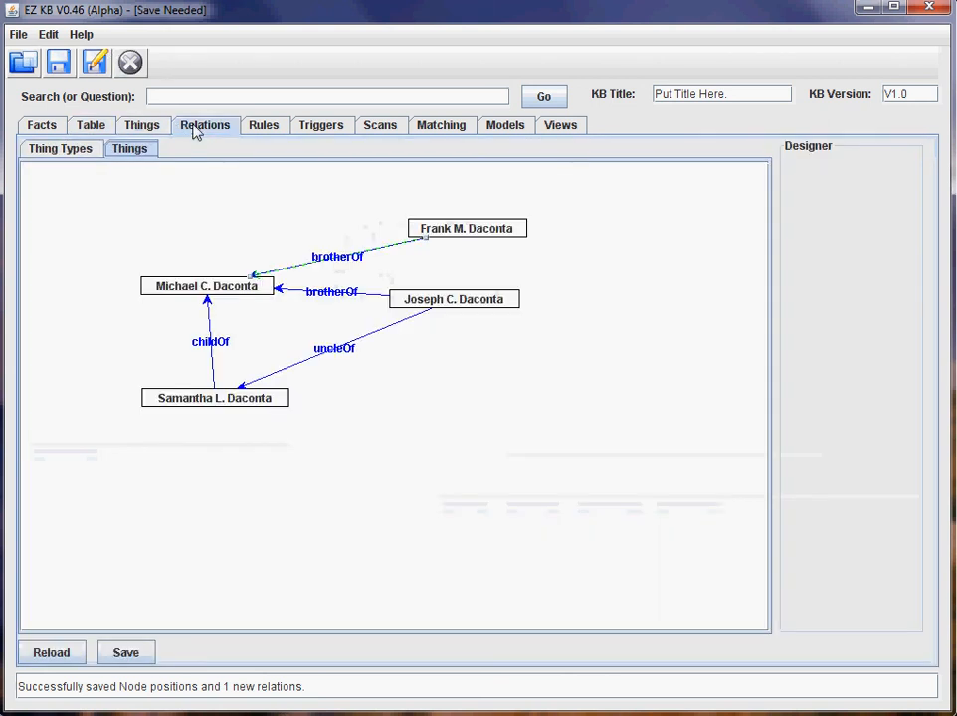
click(64, 652)
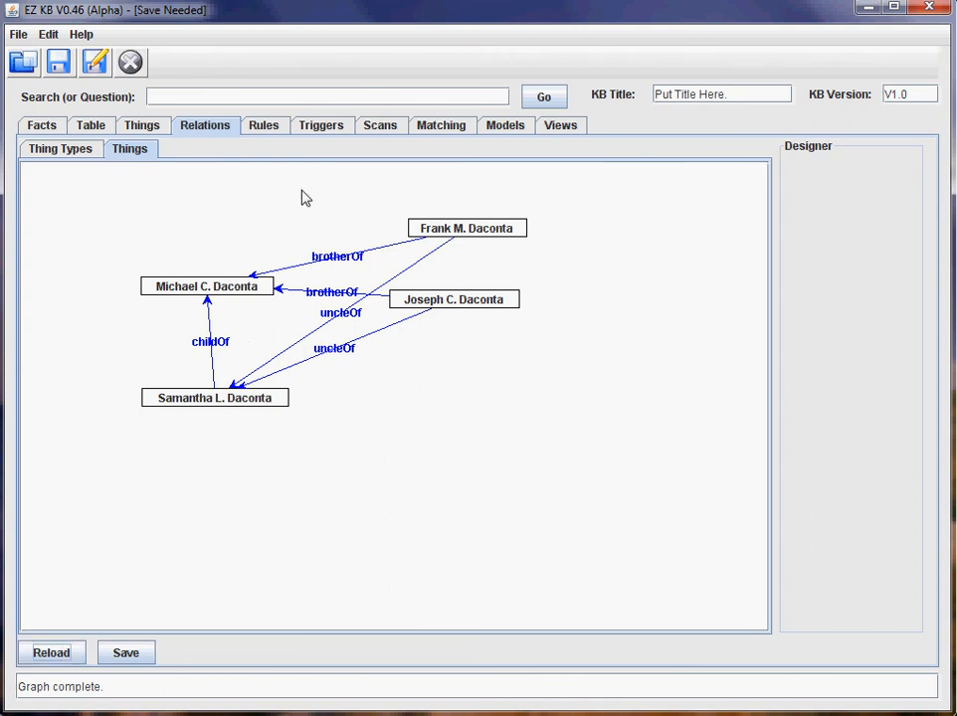
click(339, 129)
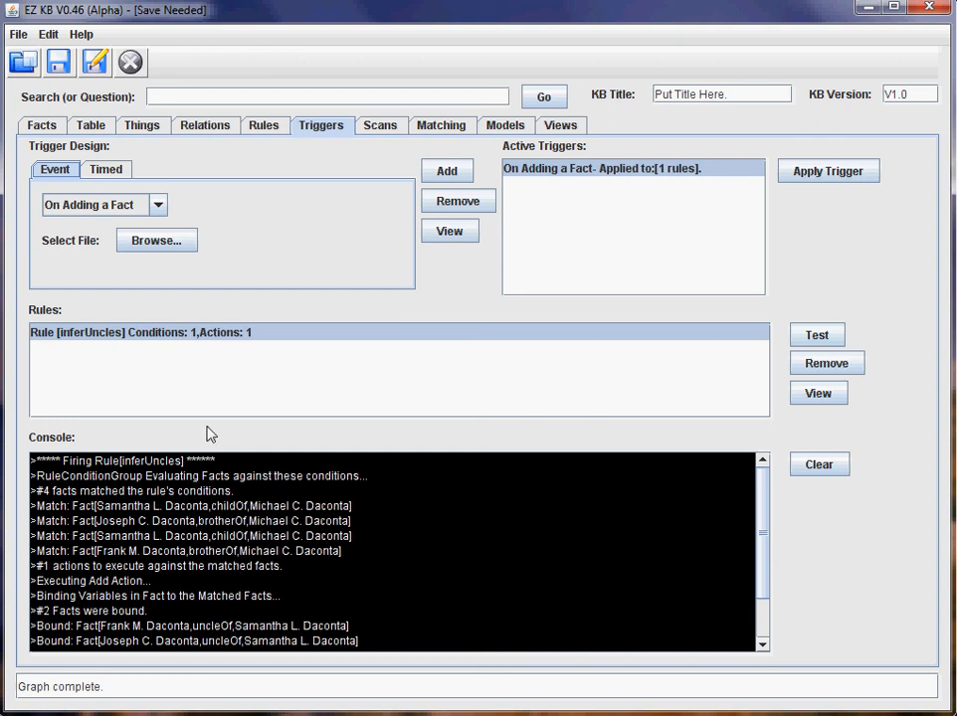
Move the father's node higher in the relations graph, then bring up the full fact table.
click(211, 130)
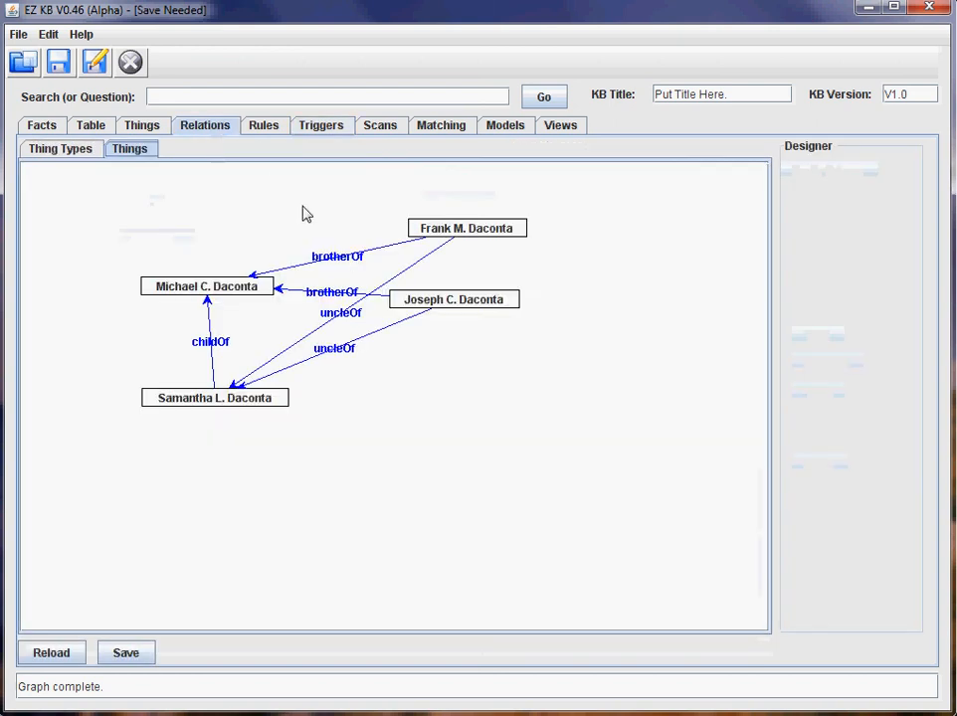
drag(239, 291, 242, 247)
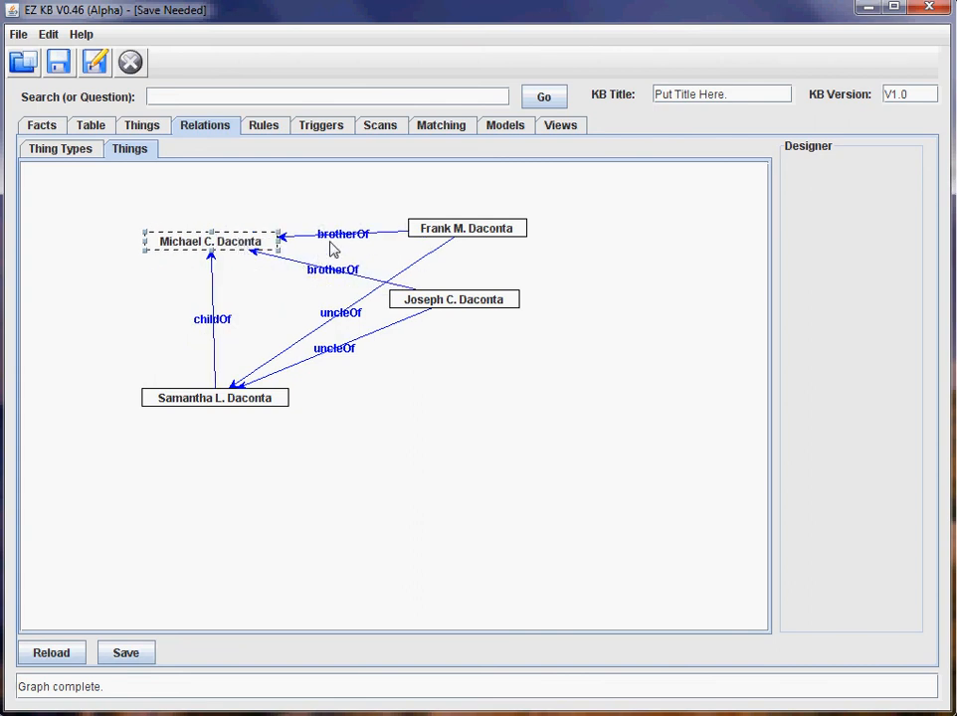
click(149, 129)
click(97, 132)
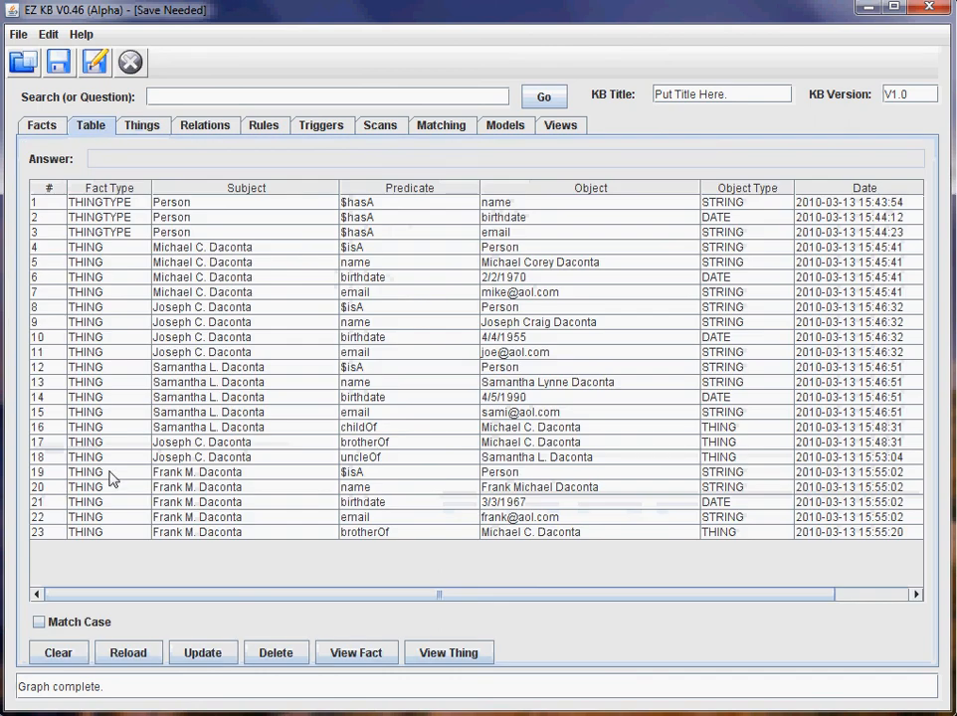
Clear and reload the fact table, comparing the inferred uncleOf row 24 with row 18.
click(130, 656)
click(82, 652)
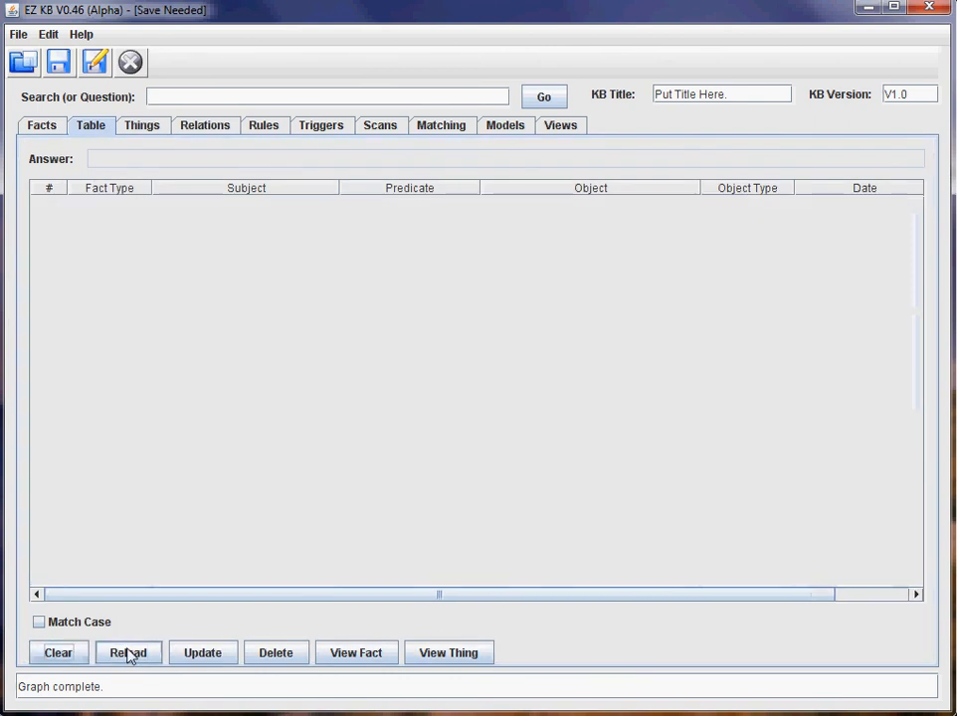
click(130, 657)
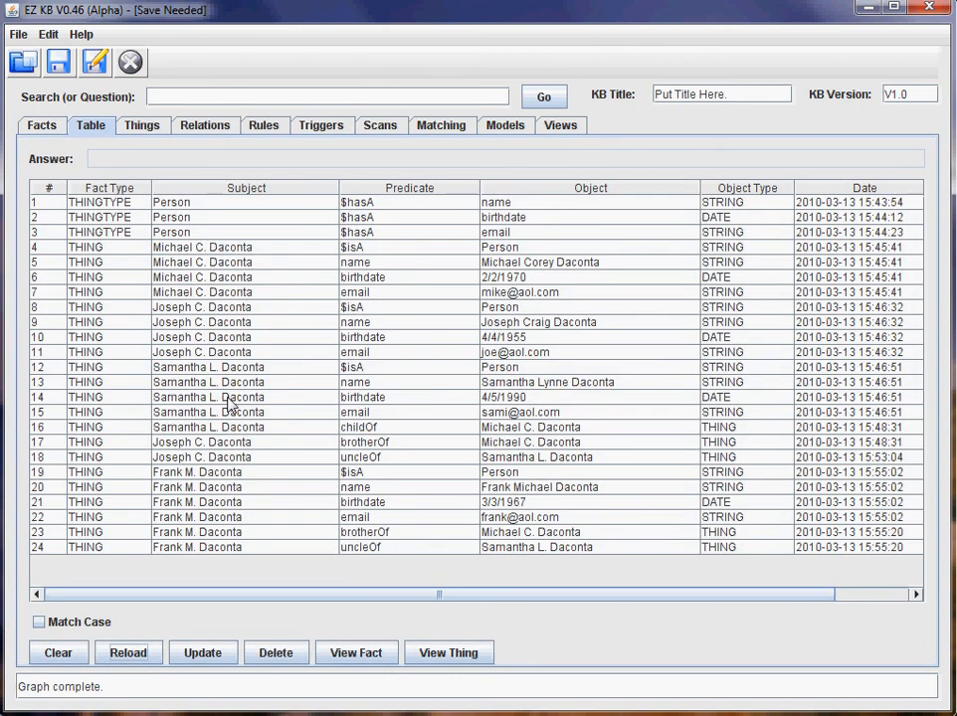
click(406, 548)
click(354, 459)
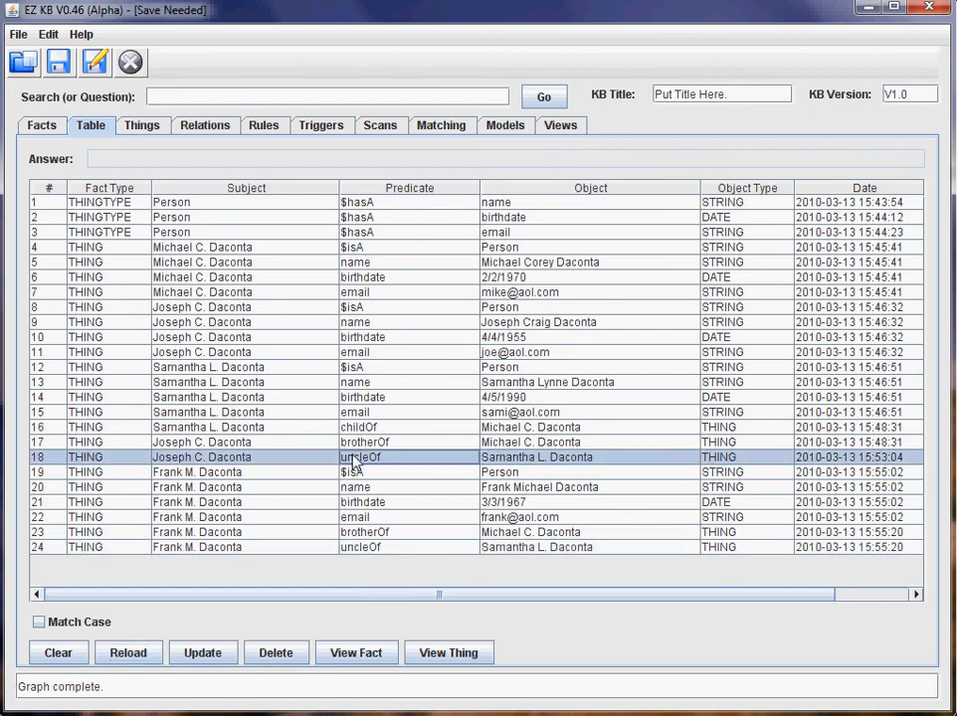
click(273, 133)
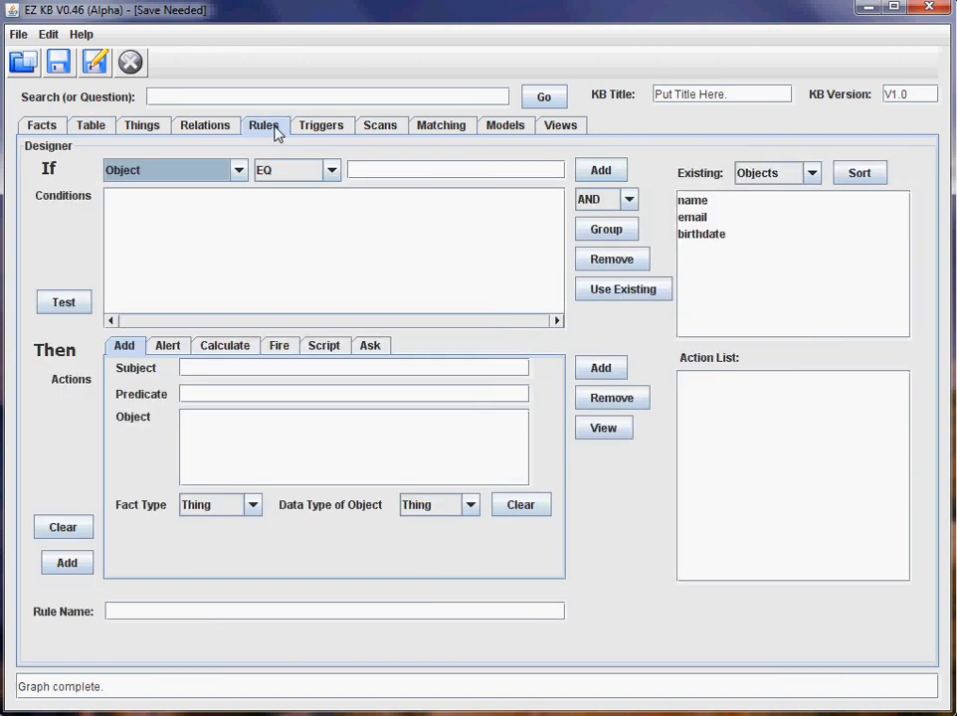